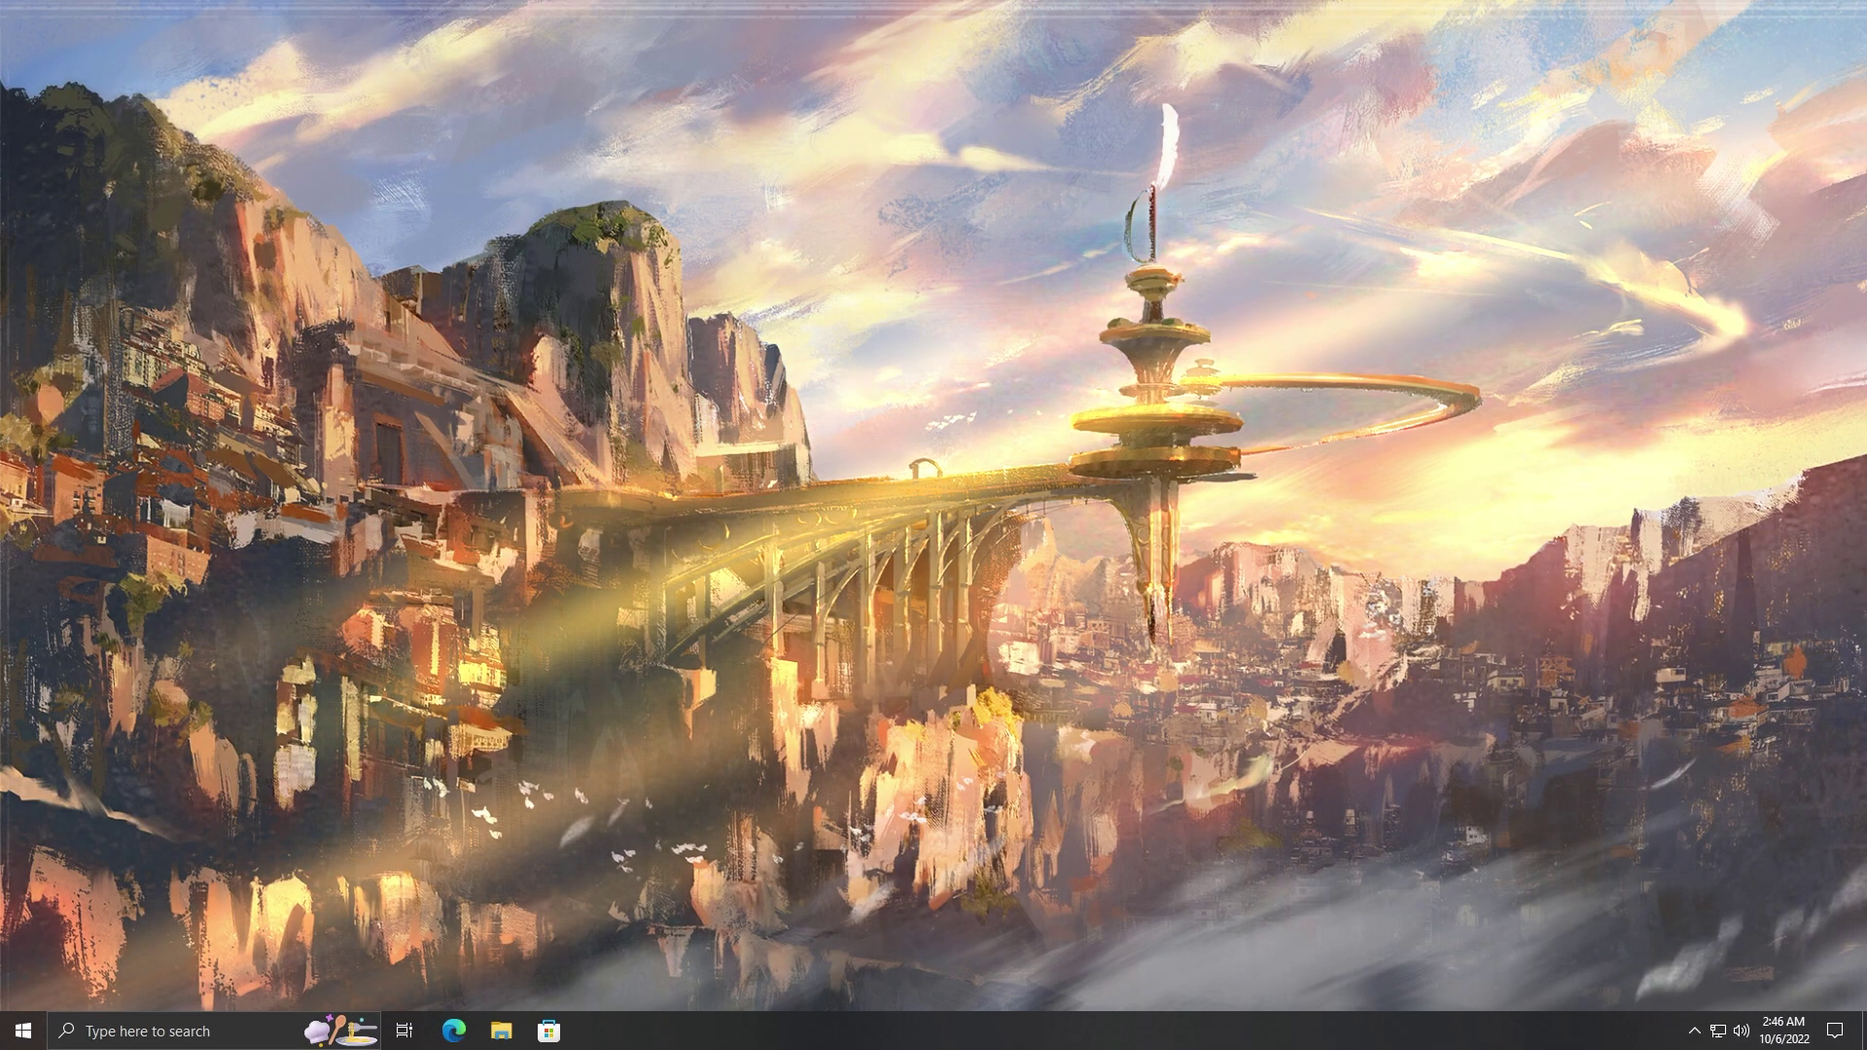
Search 'mouse', open Mouse settings, and launch Mouse Properties centred on screen
left_click(195, 1030)
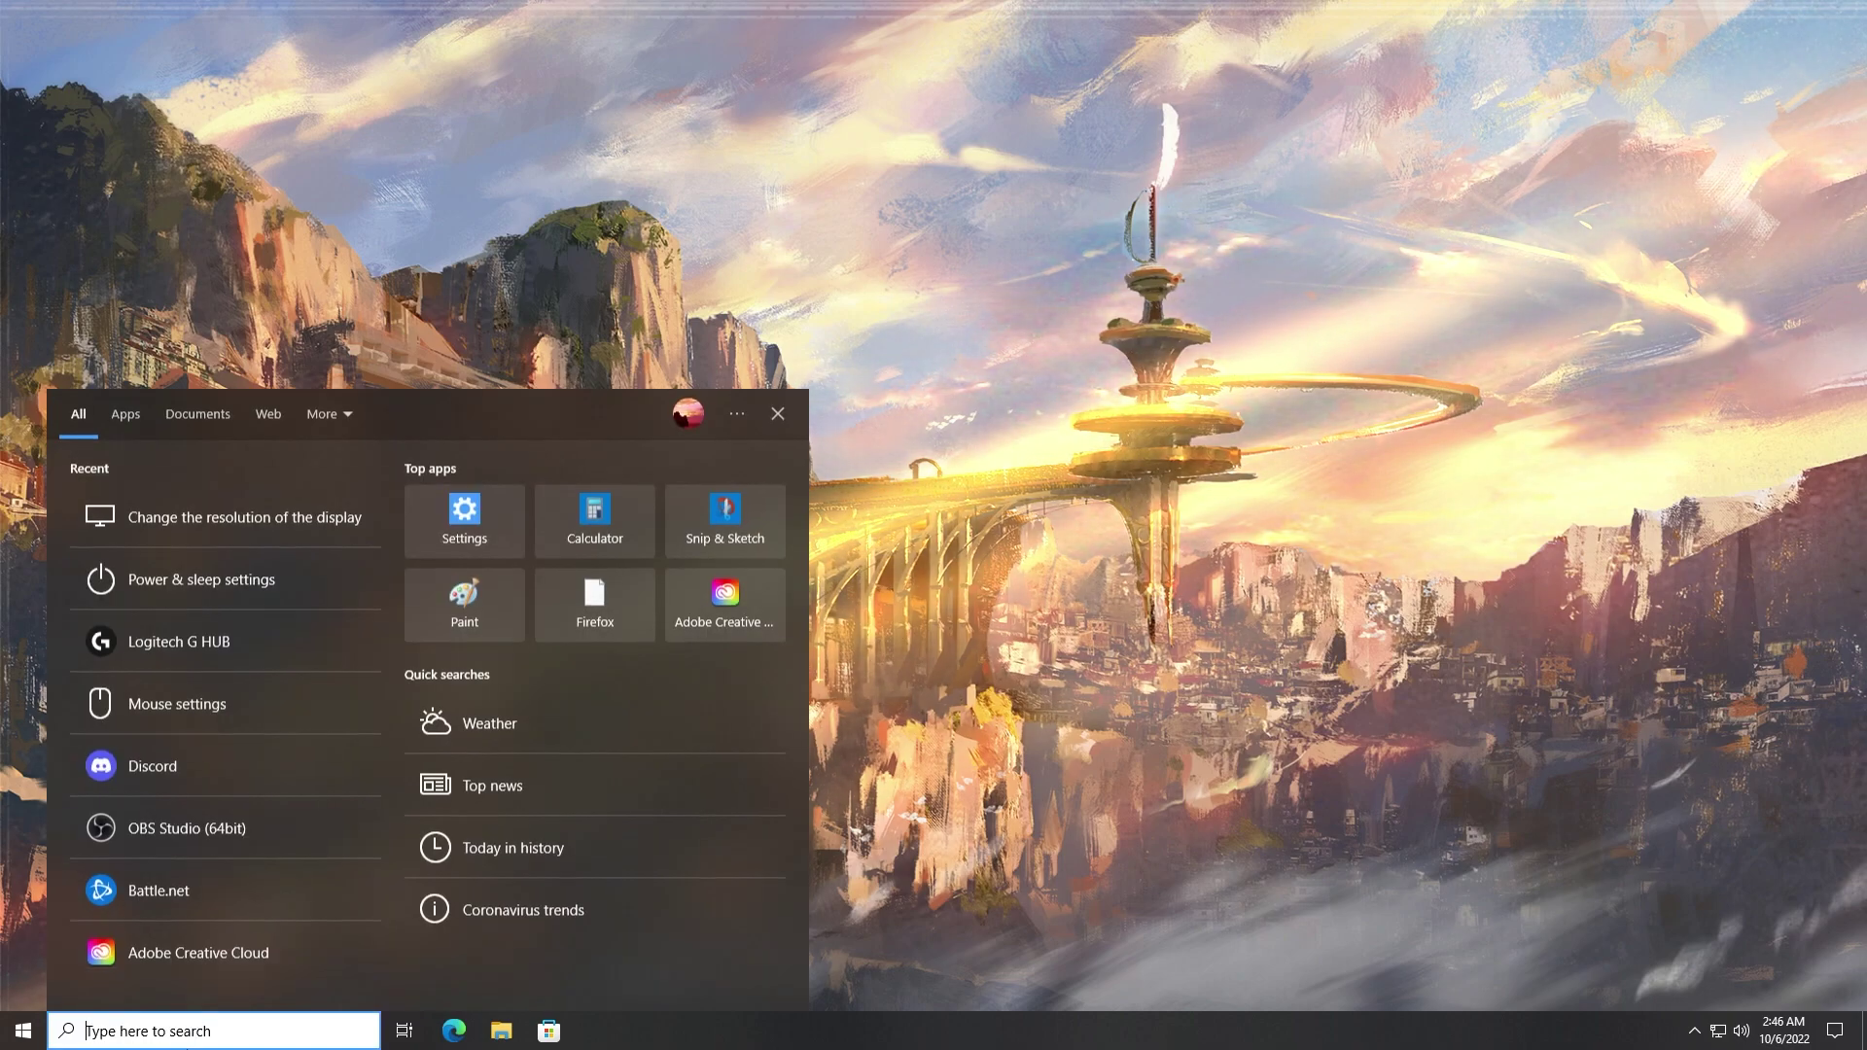
type("mouse")
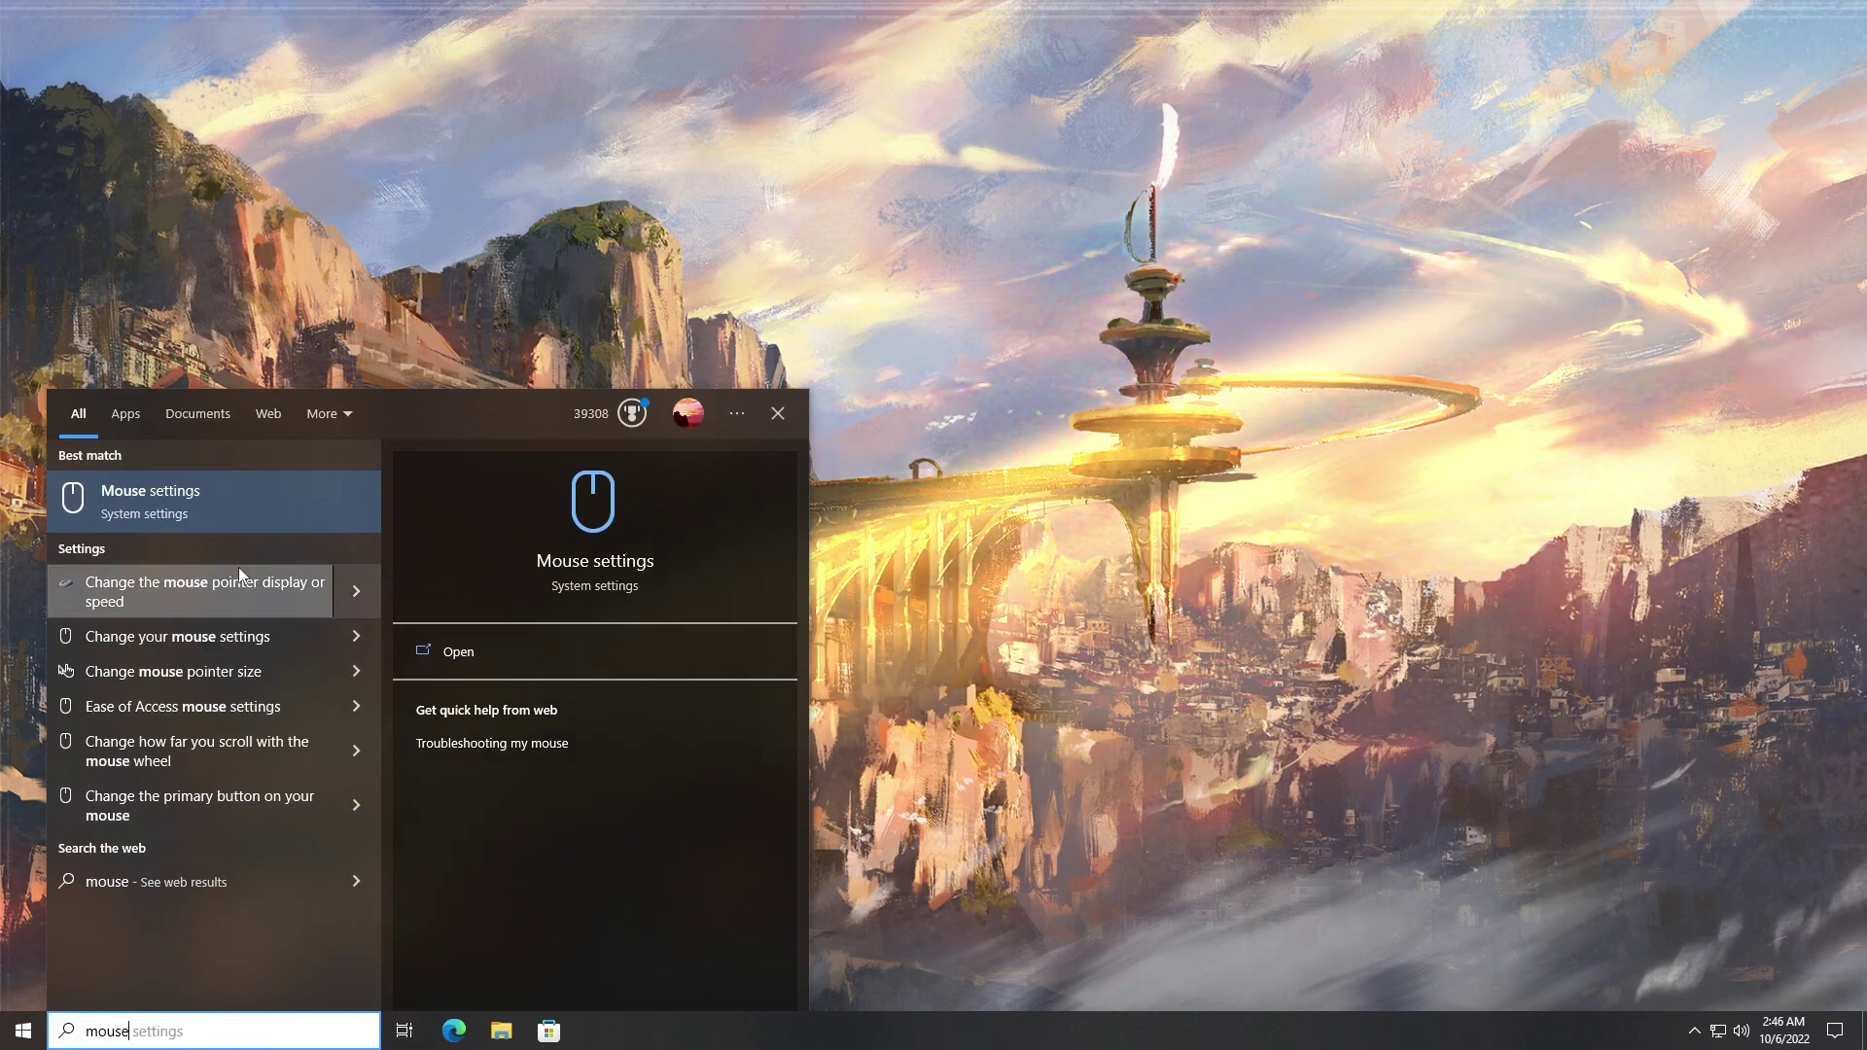
left_click(222, 506)
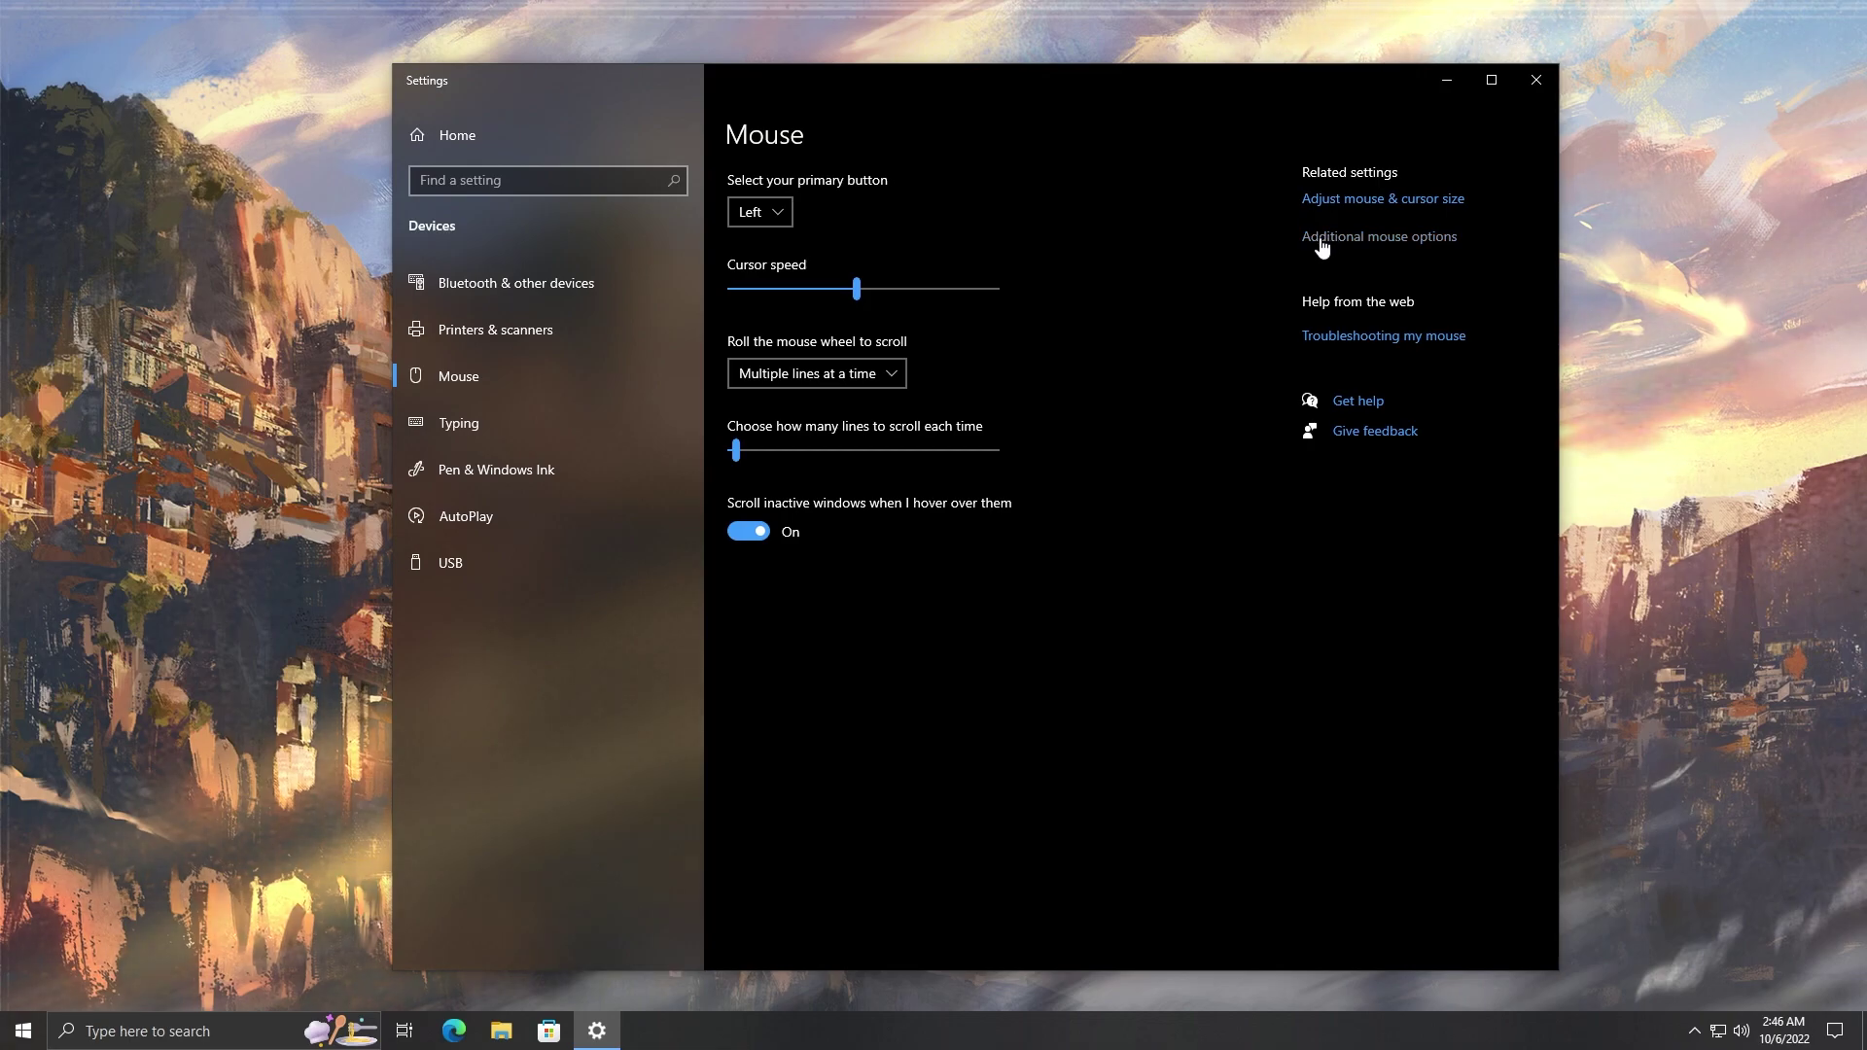
left_click(1321, 245)
left_click_drag(262, 35, 989, 265)
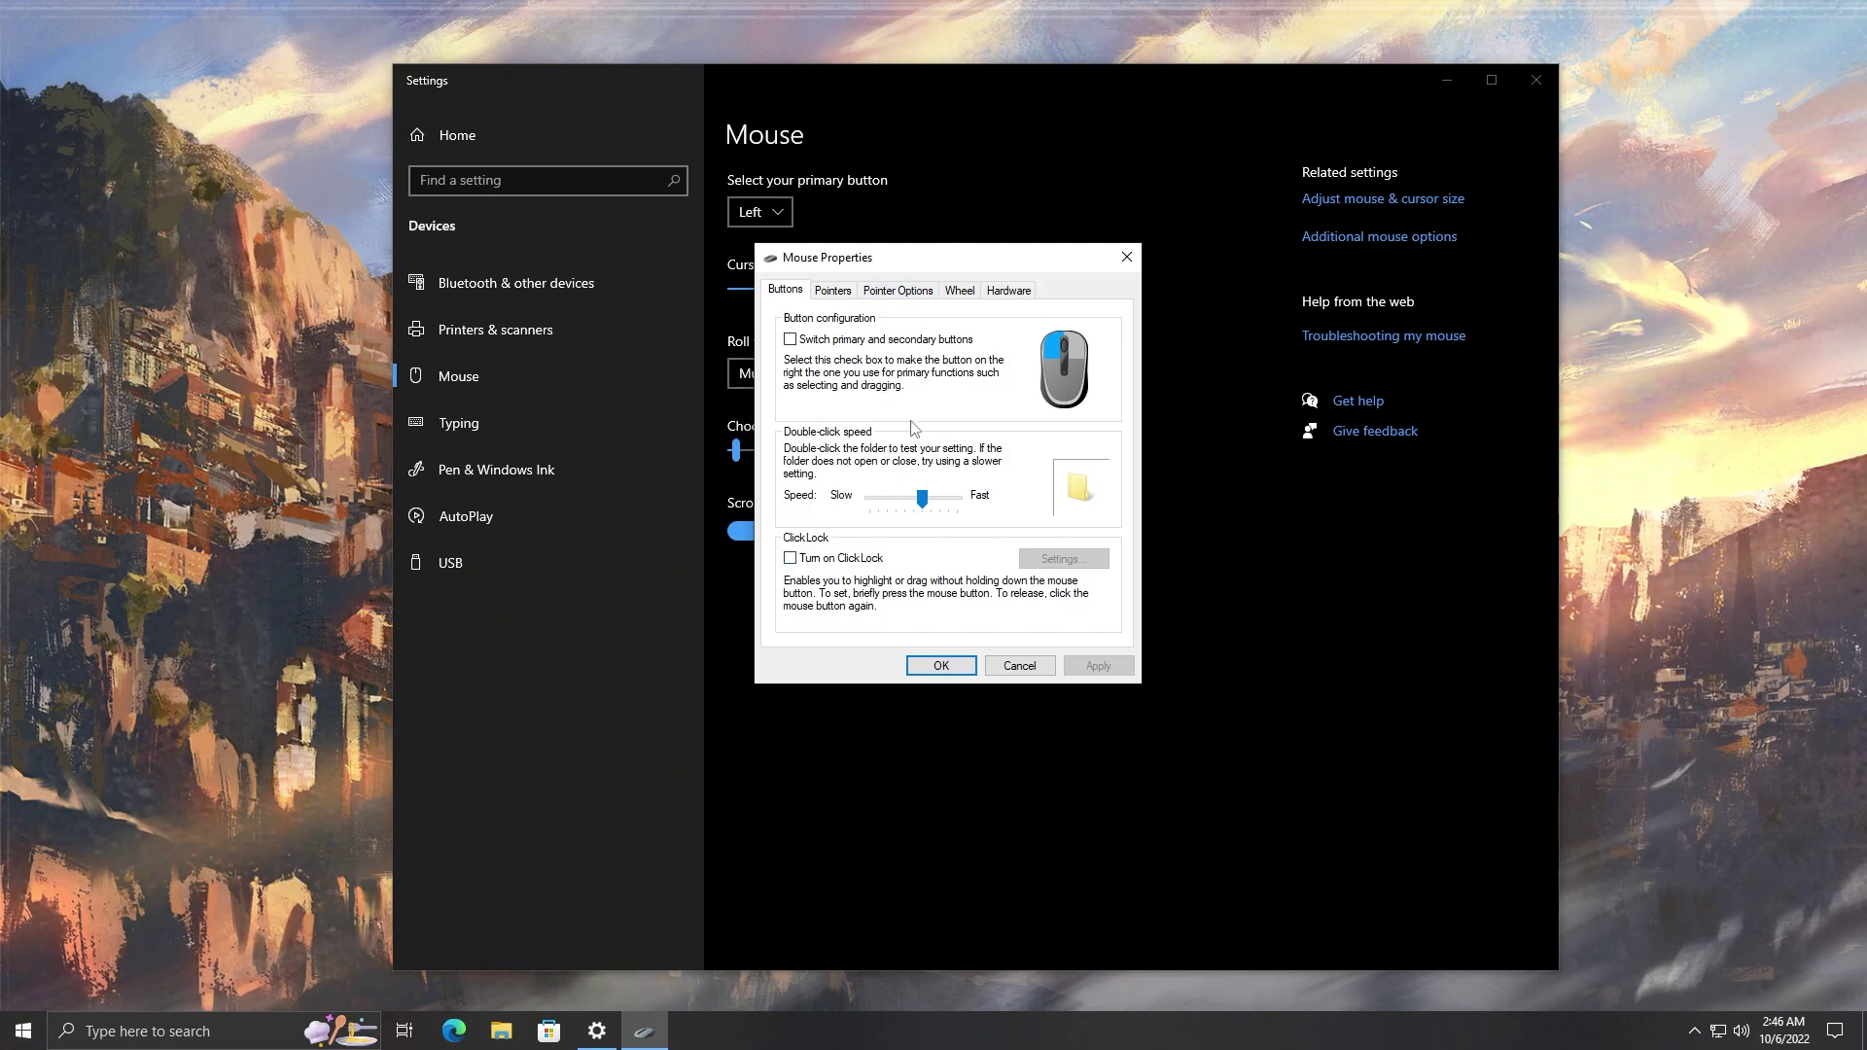
Confirm Enhance pointer precision is off under Pointer Options, then close Mouse Properties and Settings
left_click(899, 291)
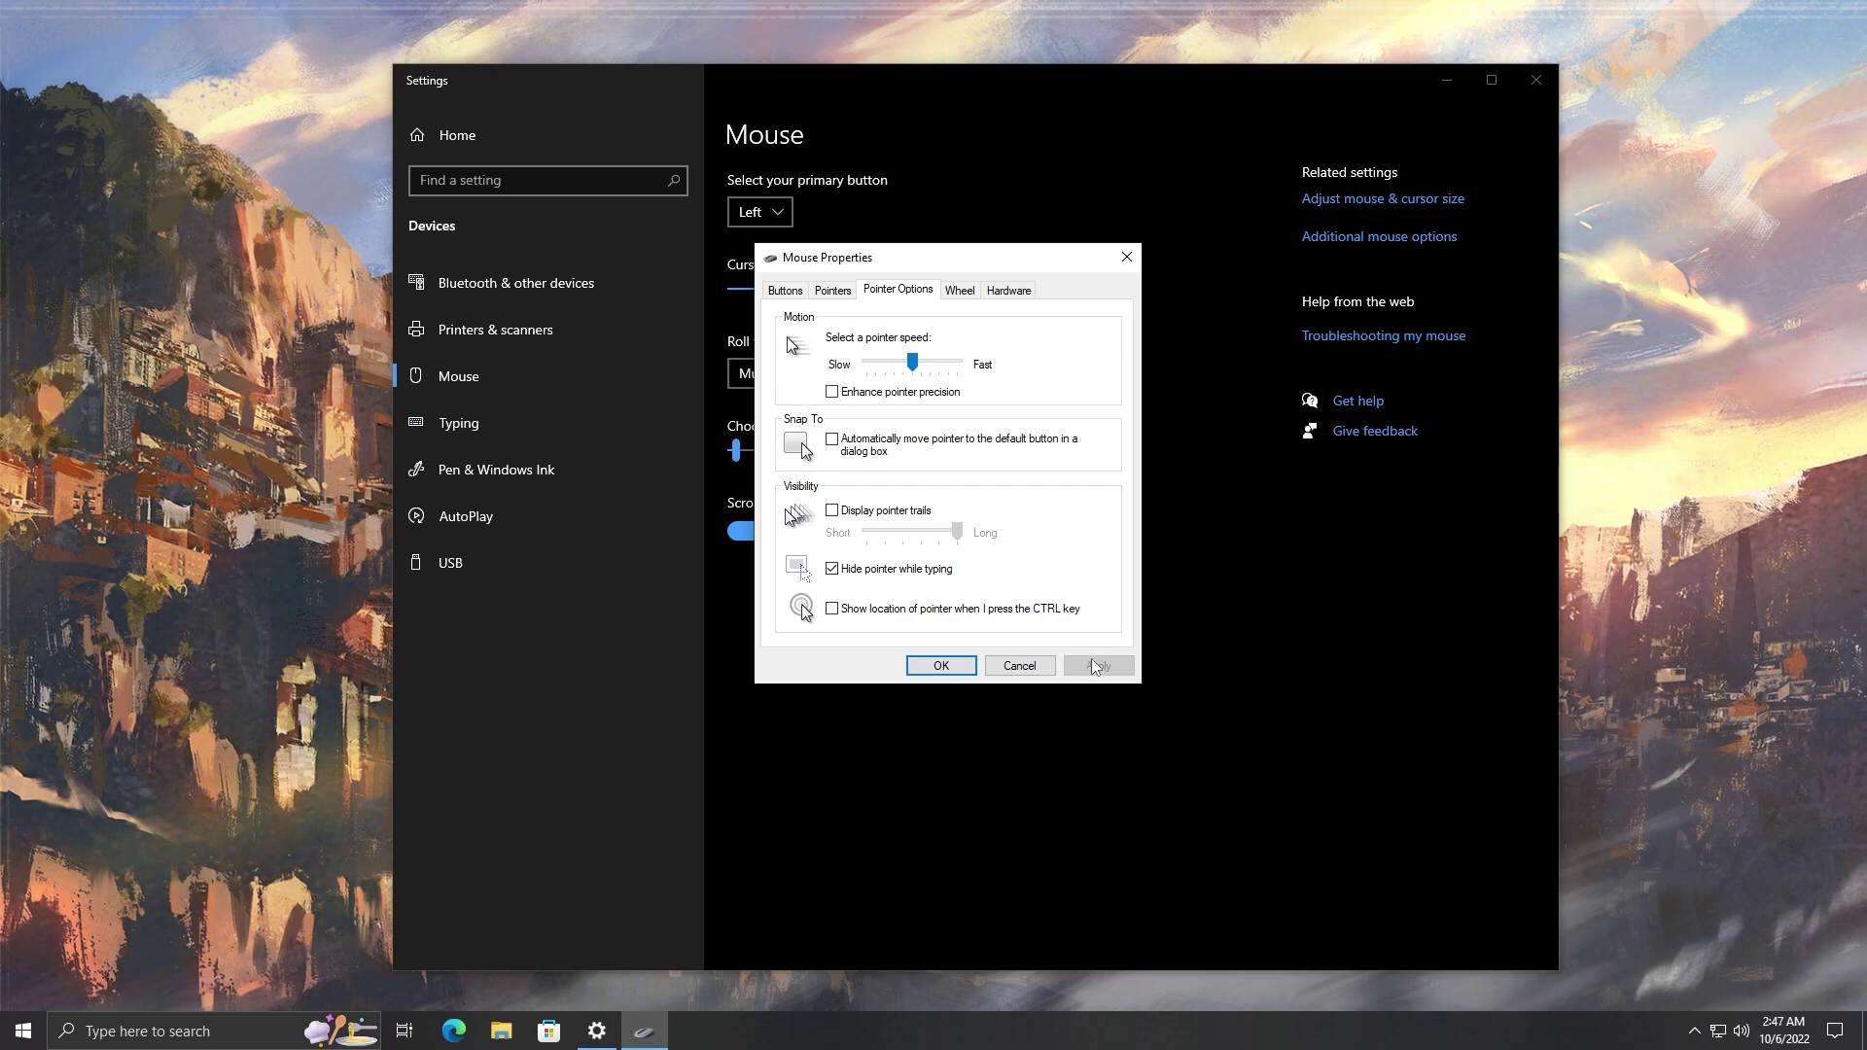
left_click(1125, 257)
left_click(1536, 79)
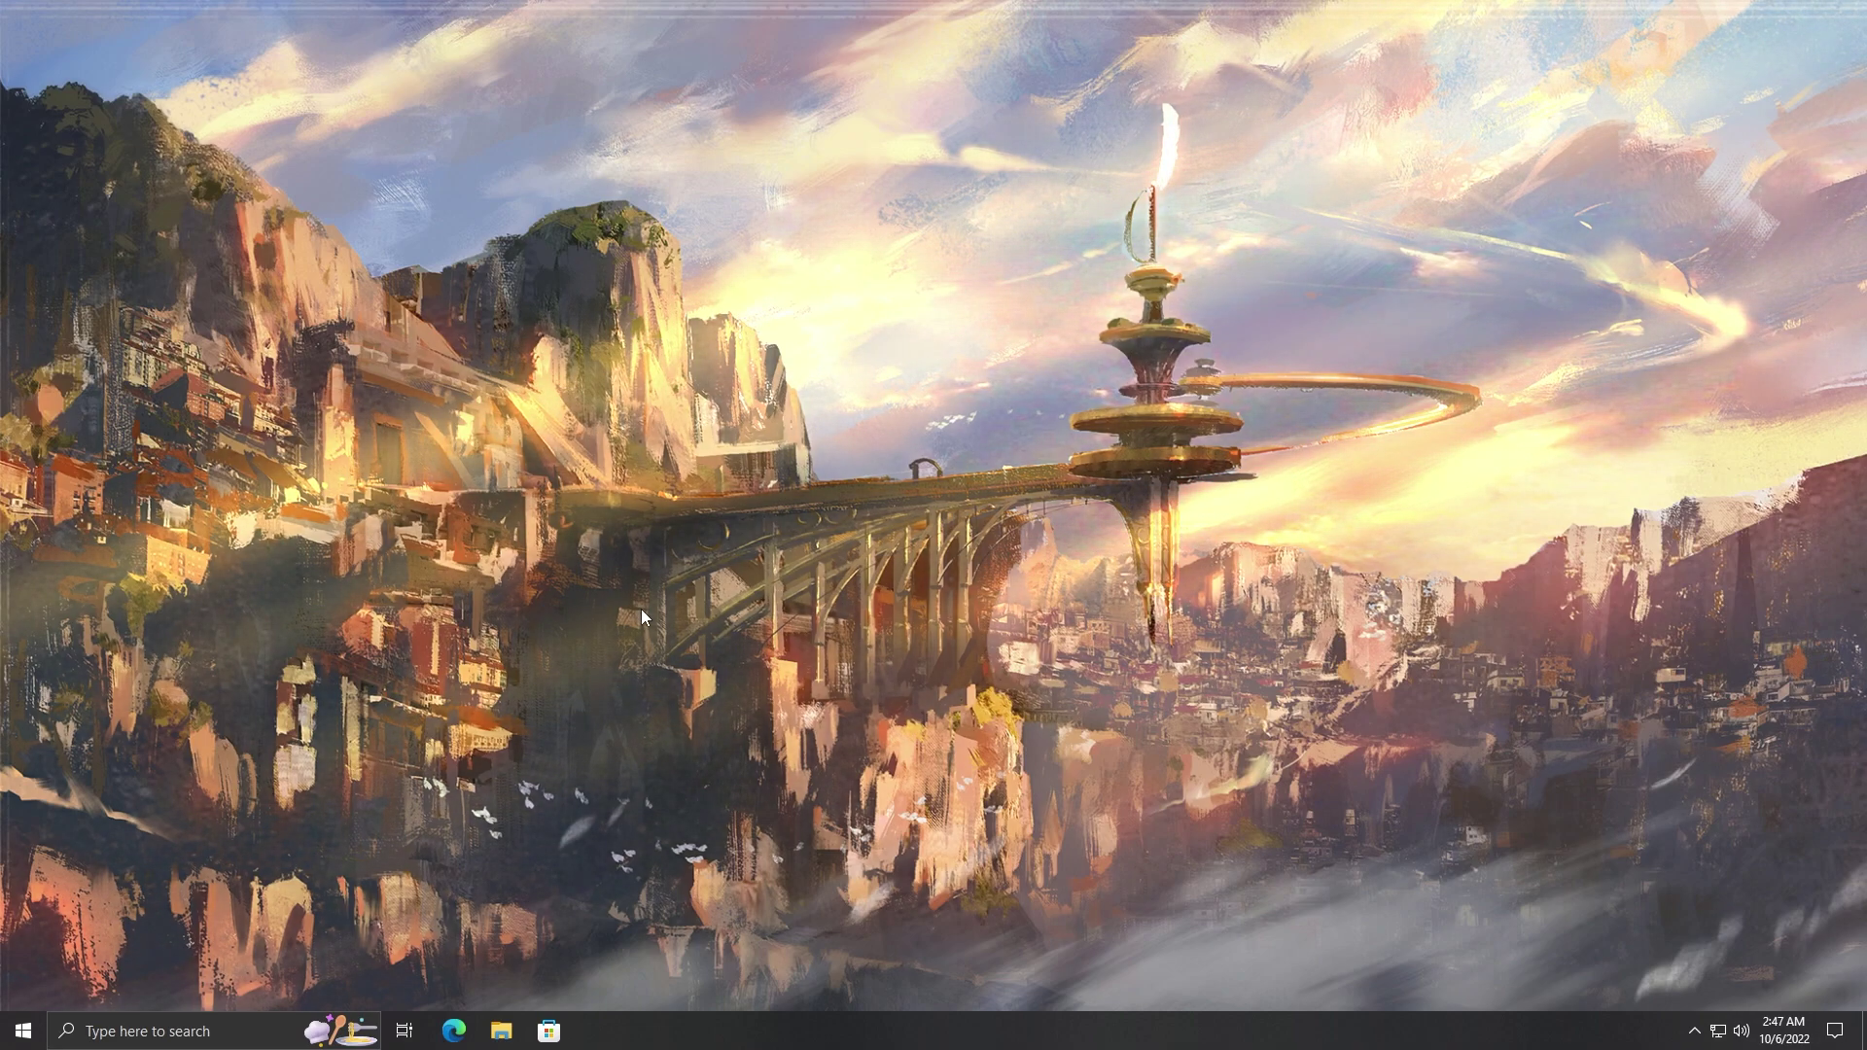
Review the PRO WIRELESS DPI in G HUB: 400–6400 speeds, 800 current, 1000 report rate
left_click(158, 1038)
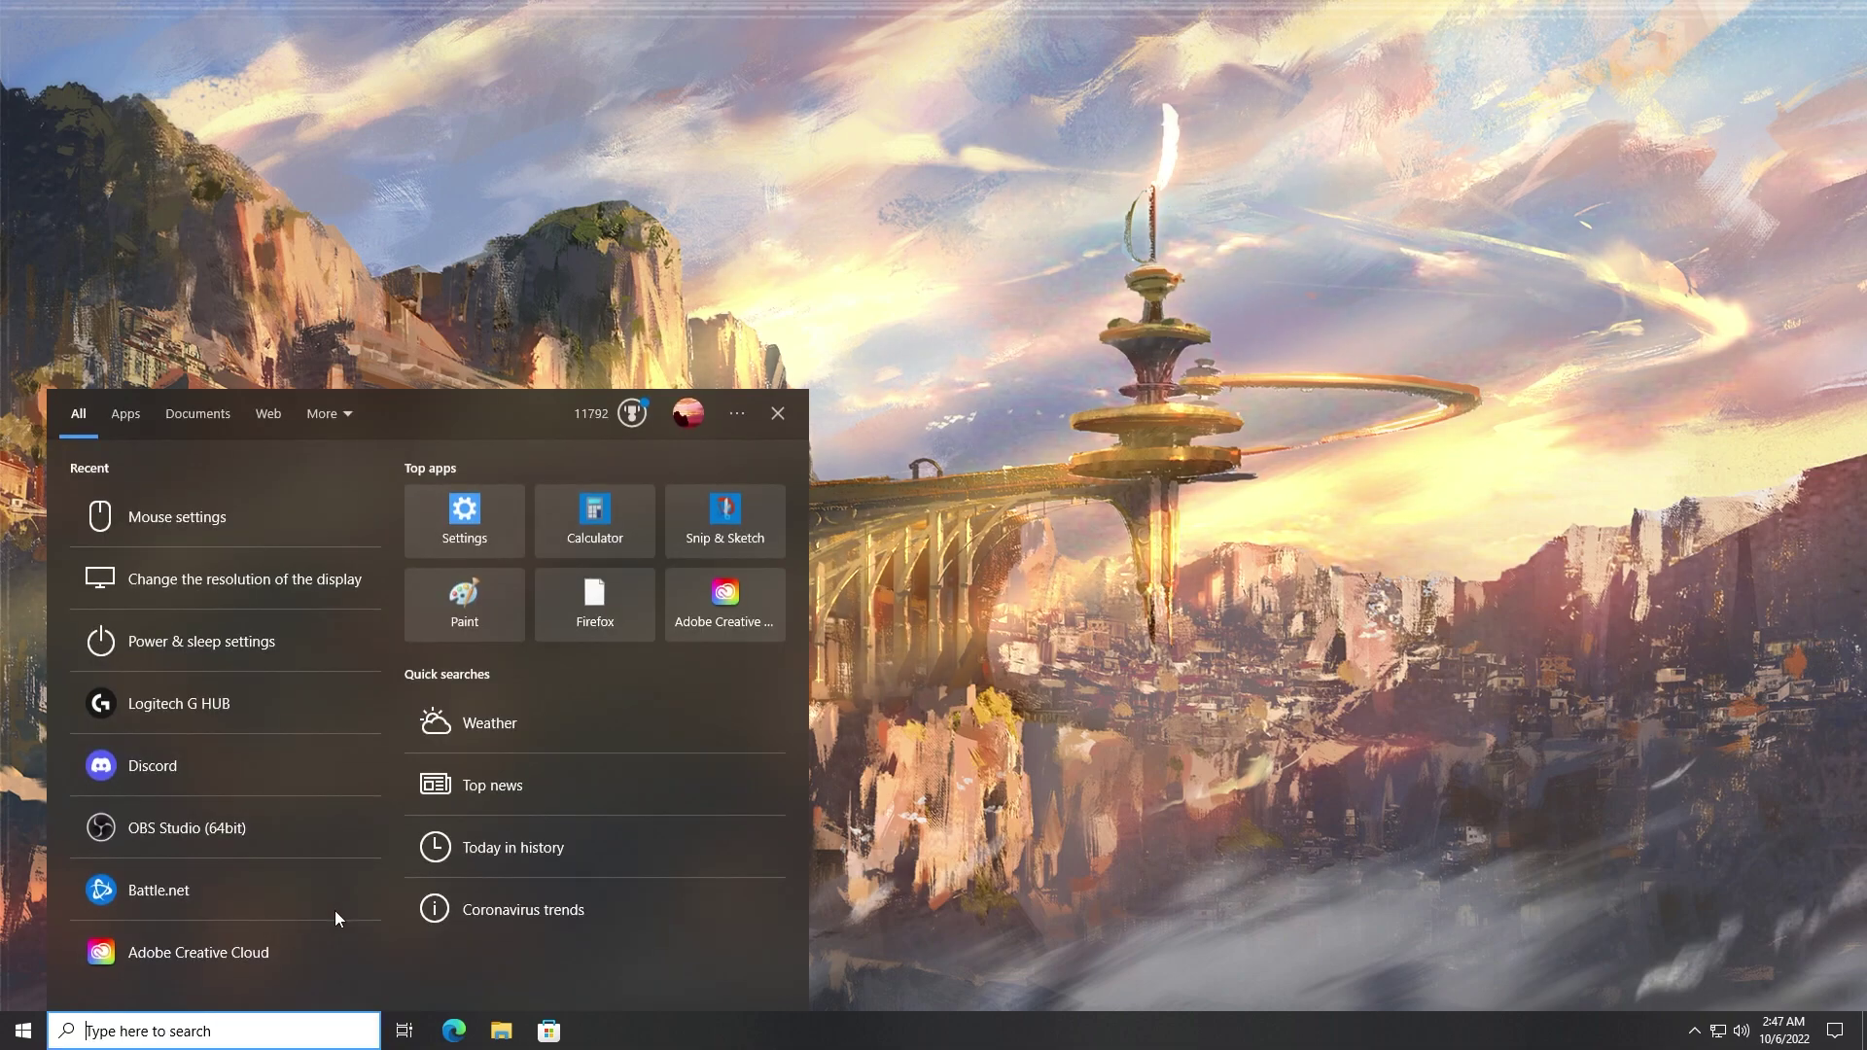
type("logt")
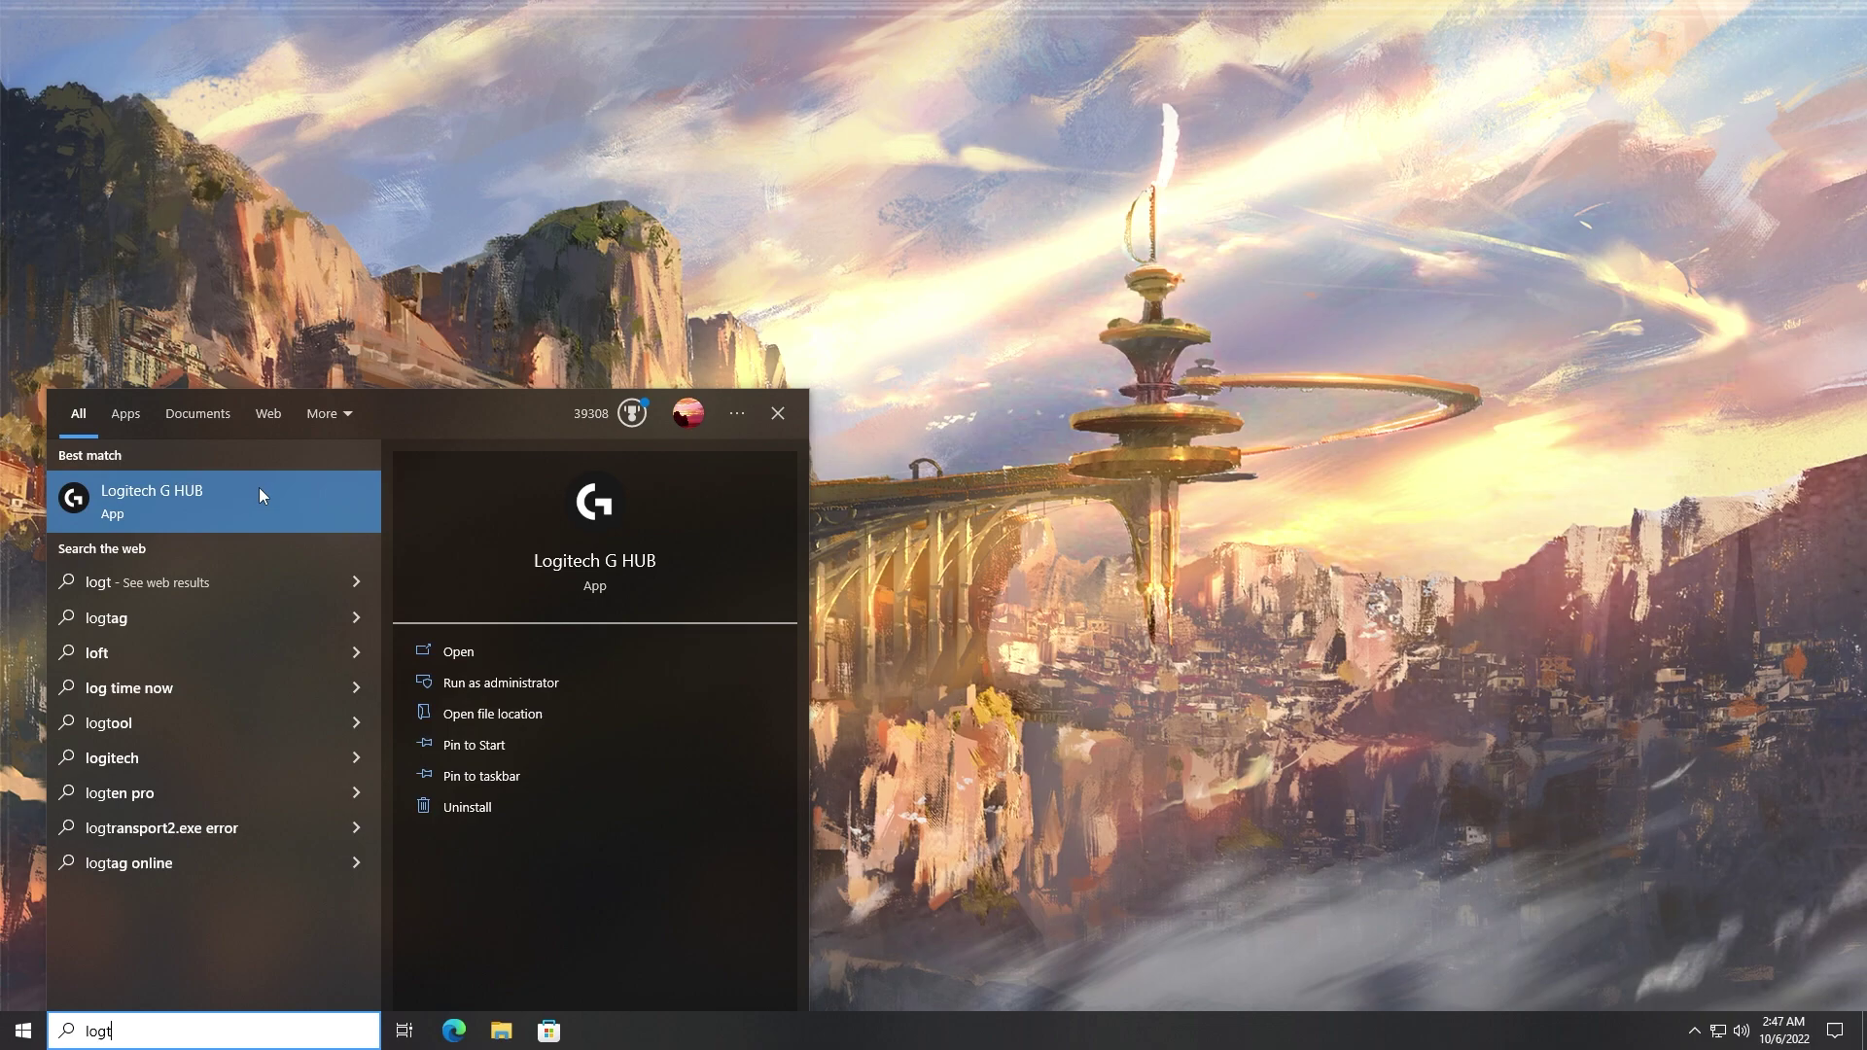
left_click(247, 498)
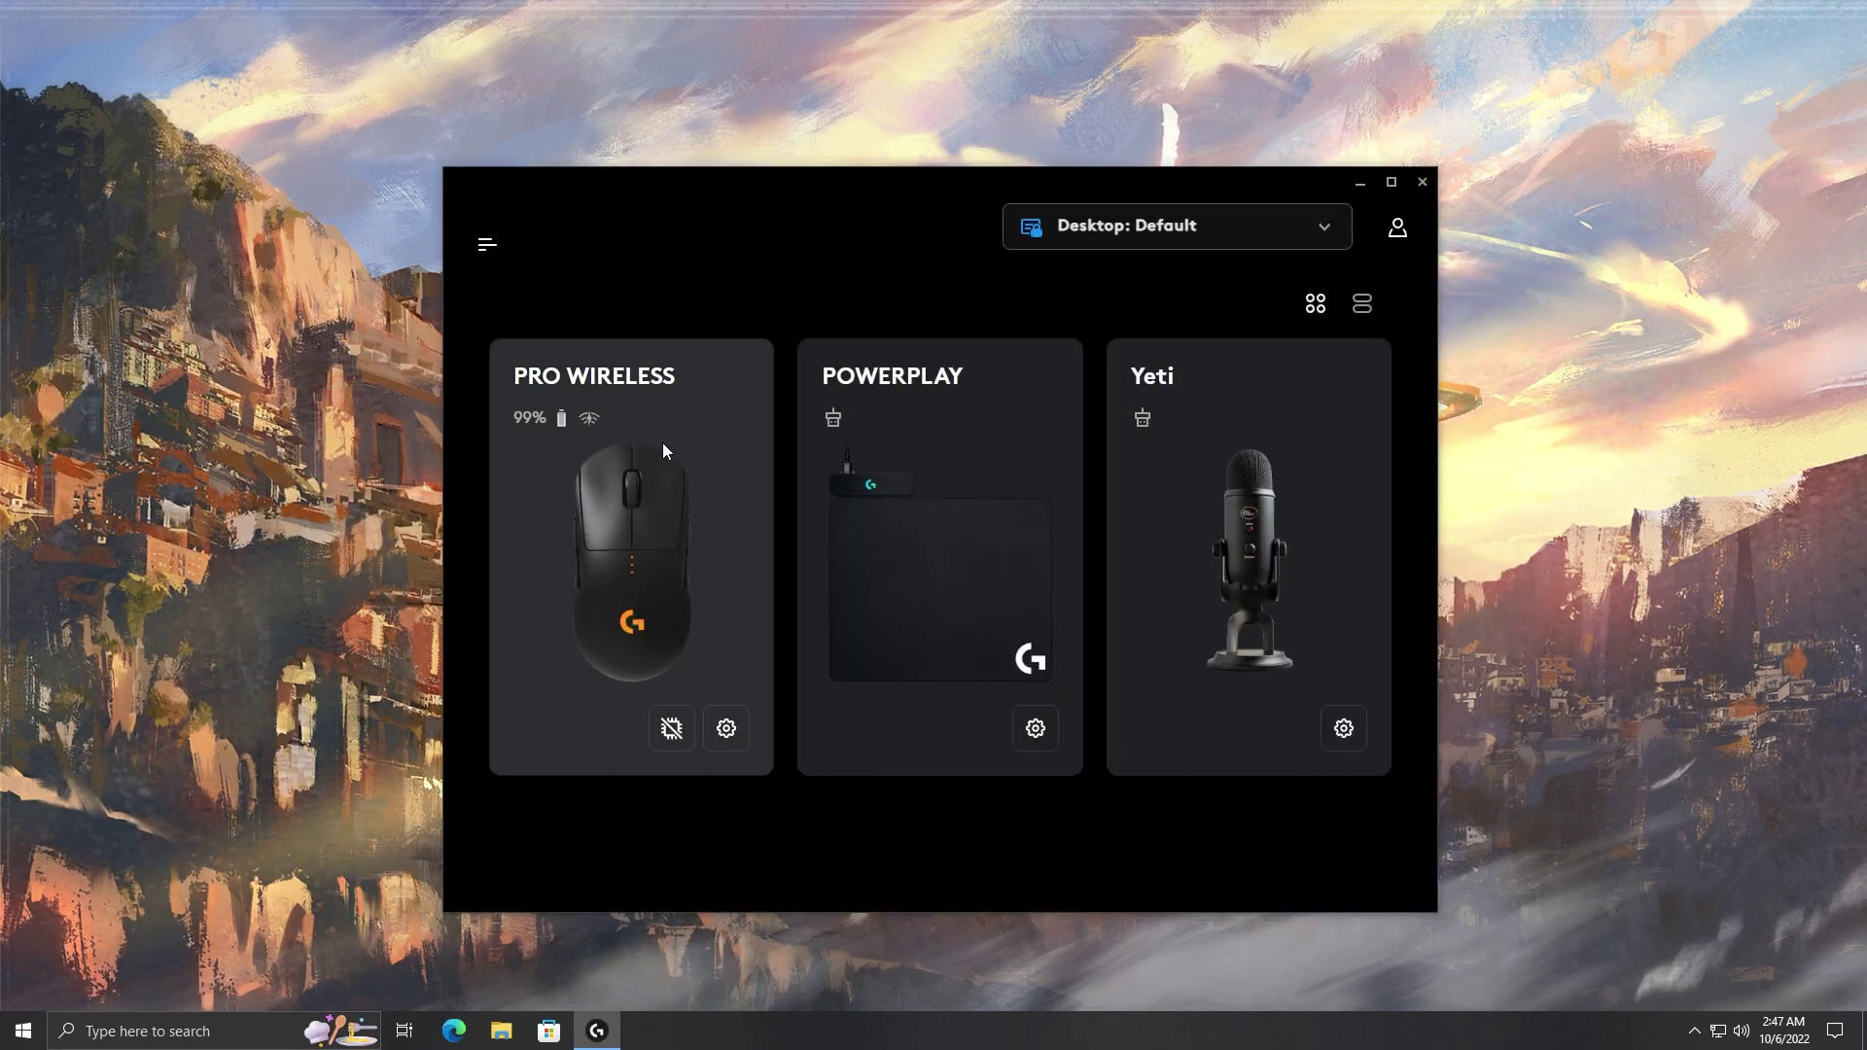
left_click(663, 449)
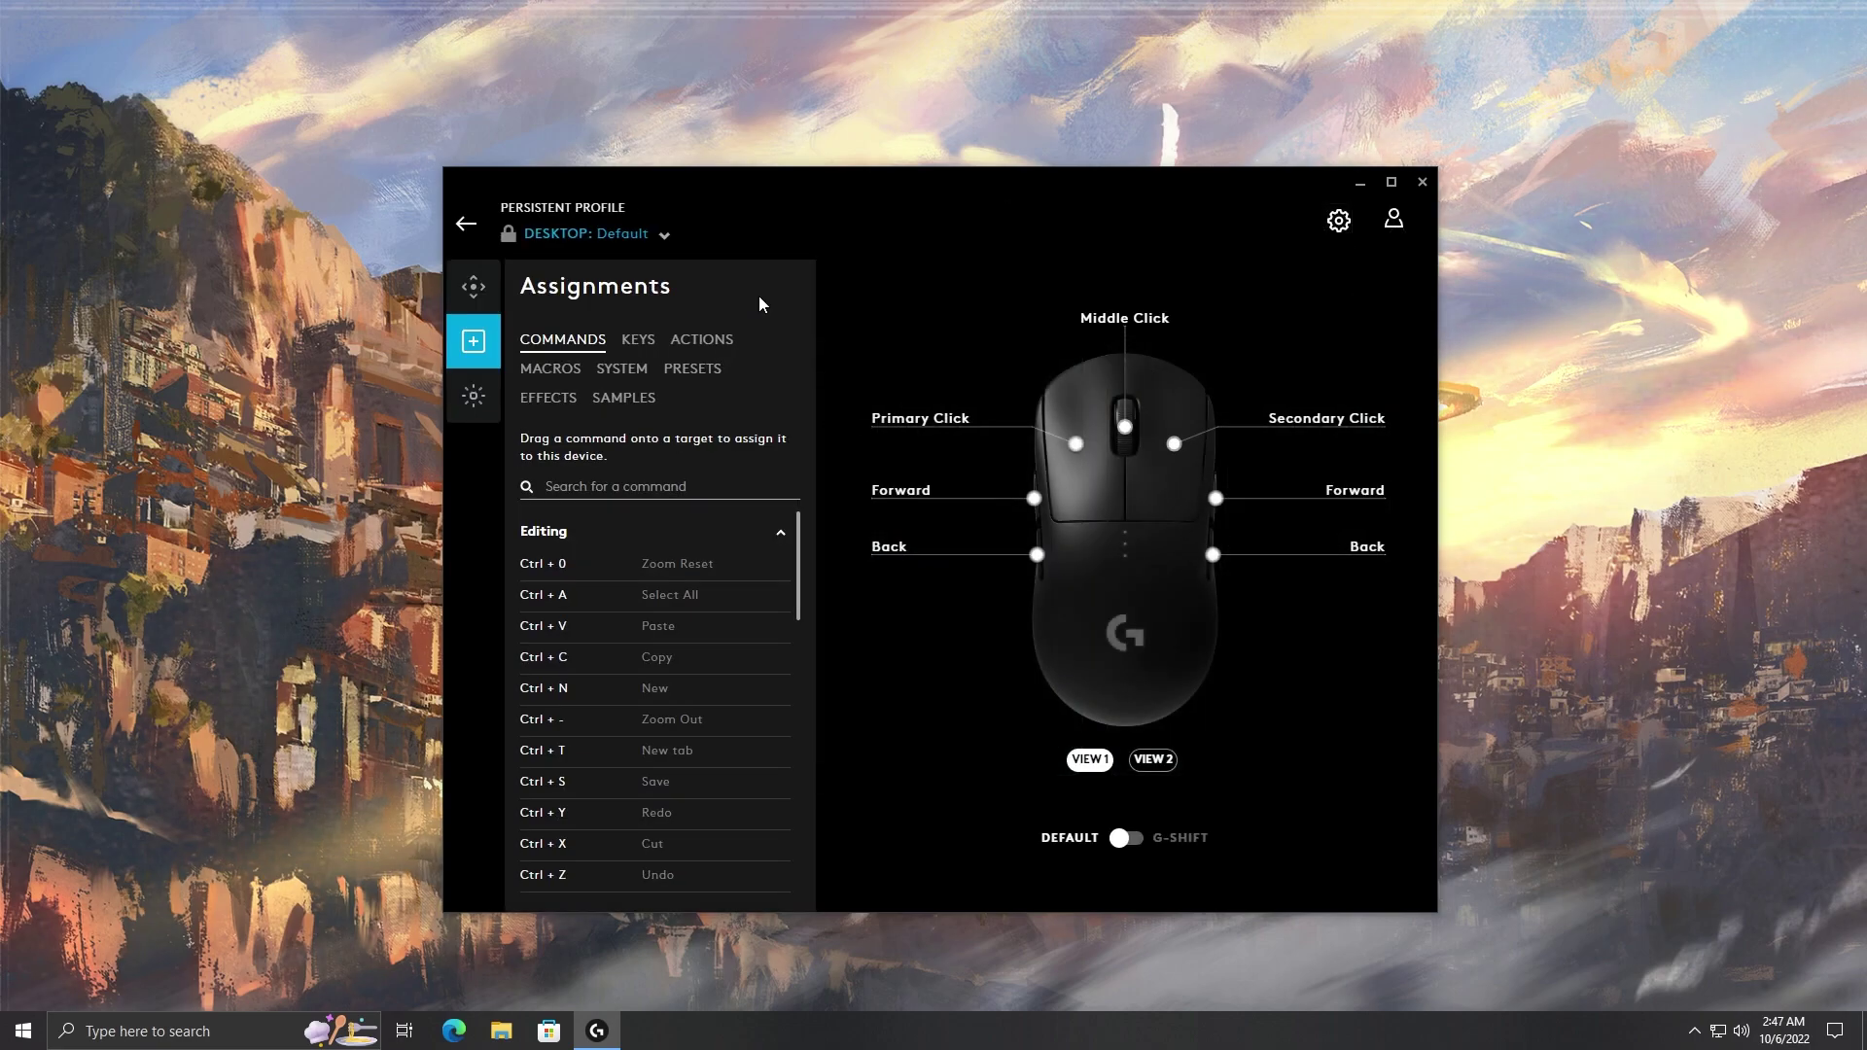
left_click(473, 286)
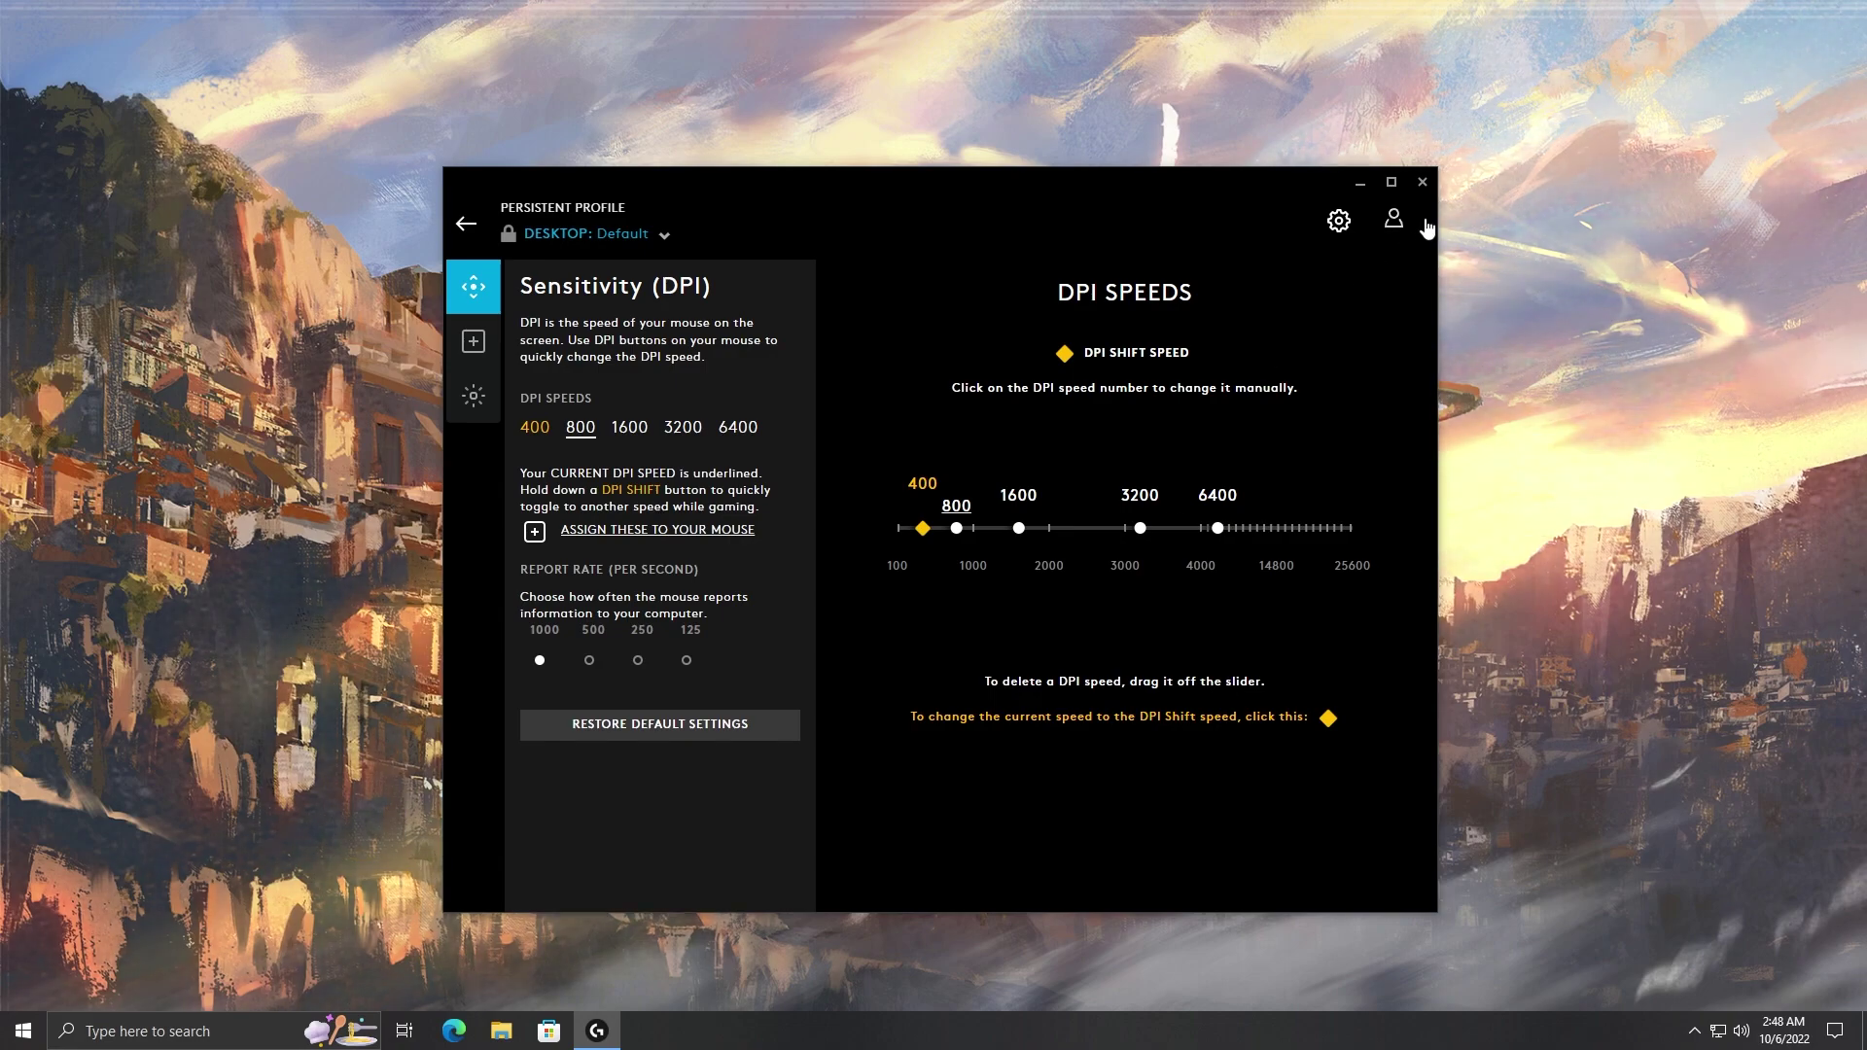
left_click(1422, 184)
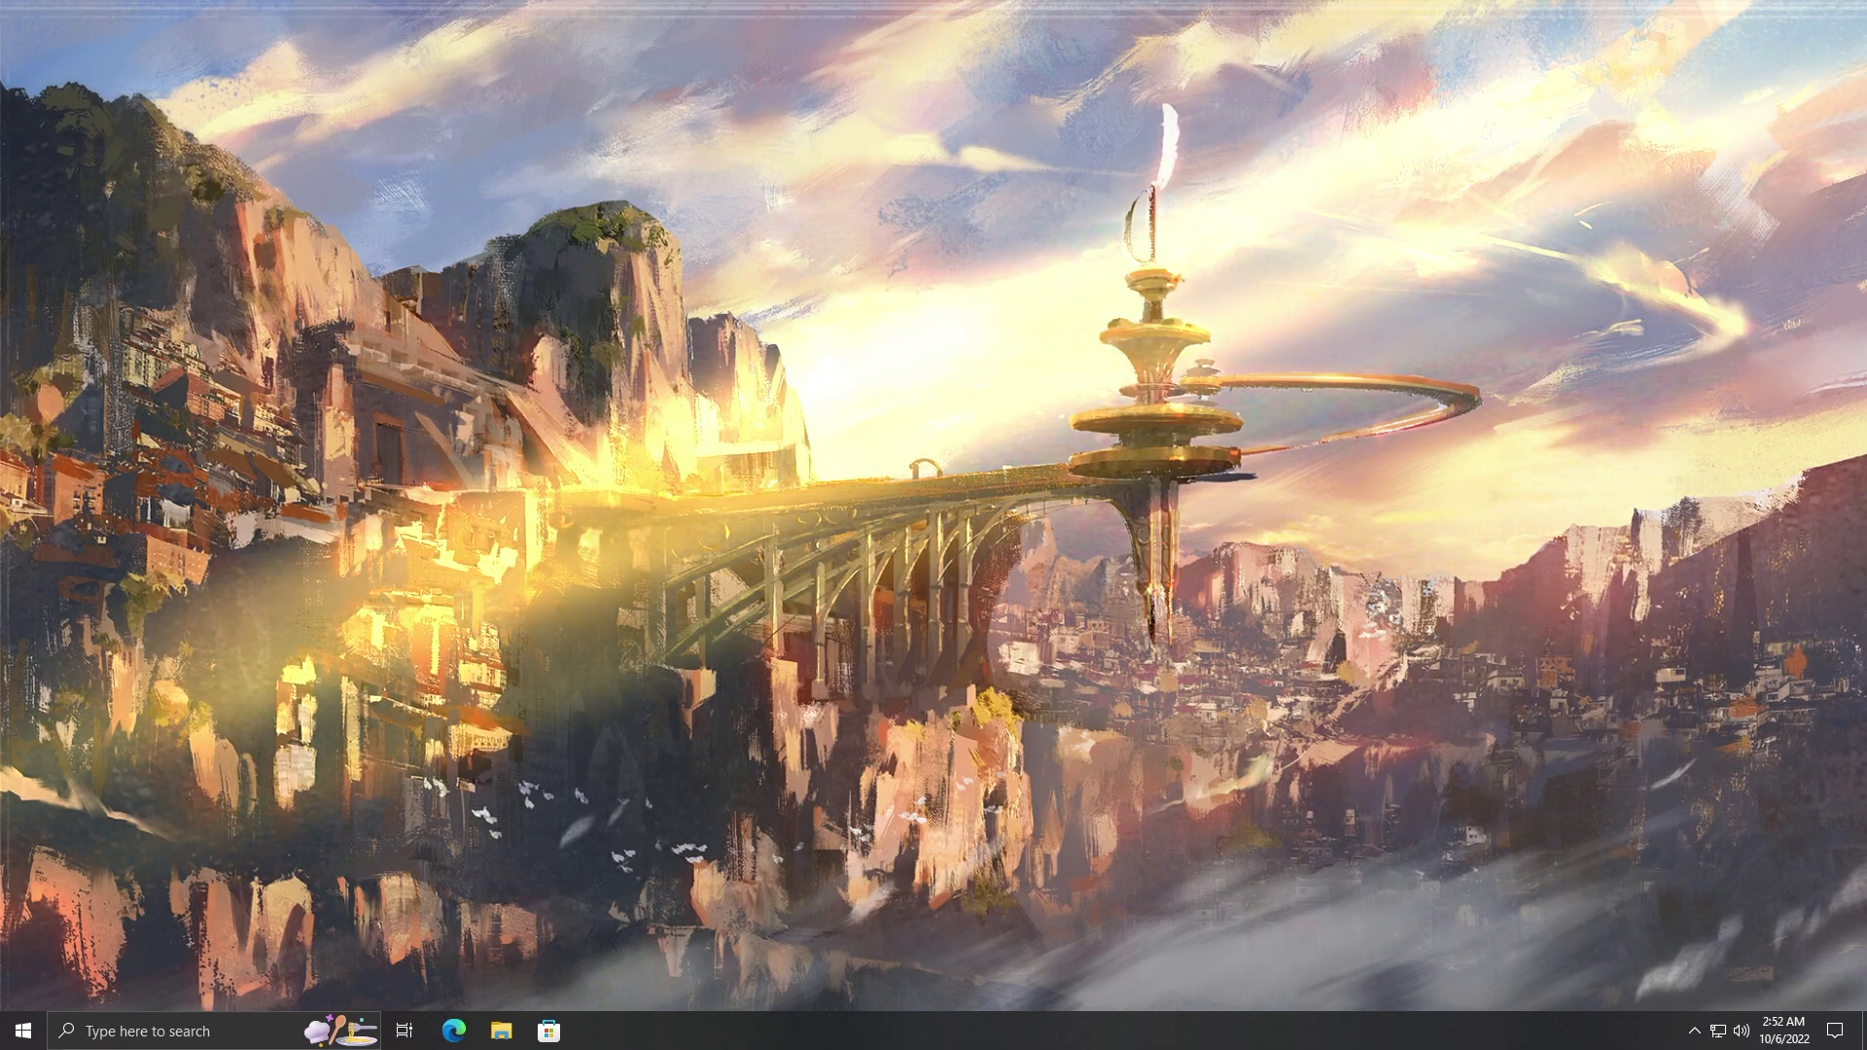
Search 'power' and open Power Options from the Power & sleep settings page
left_click(208, 1032)
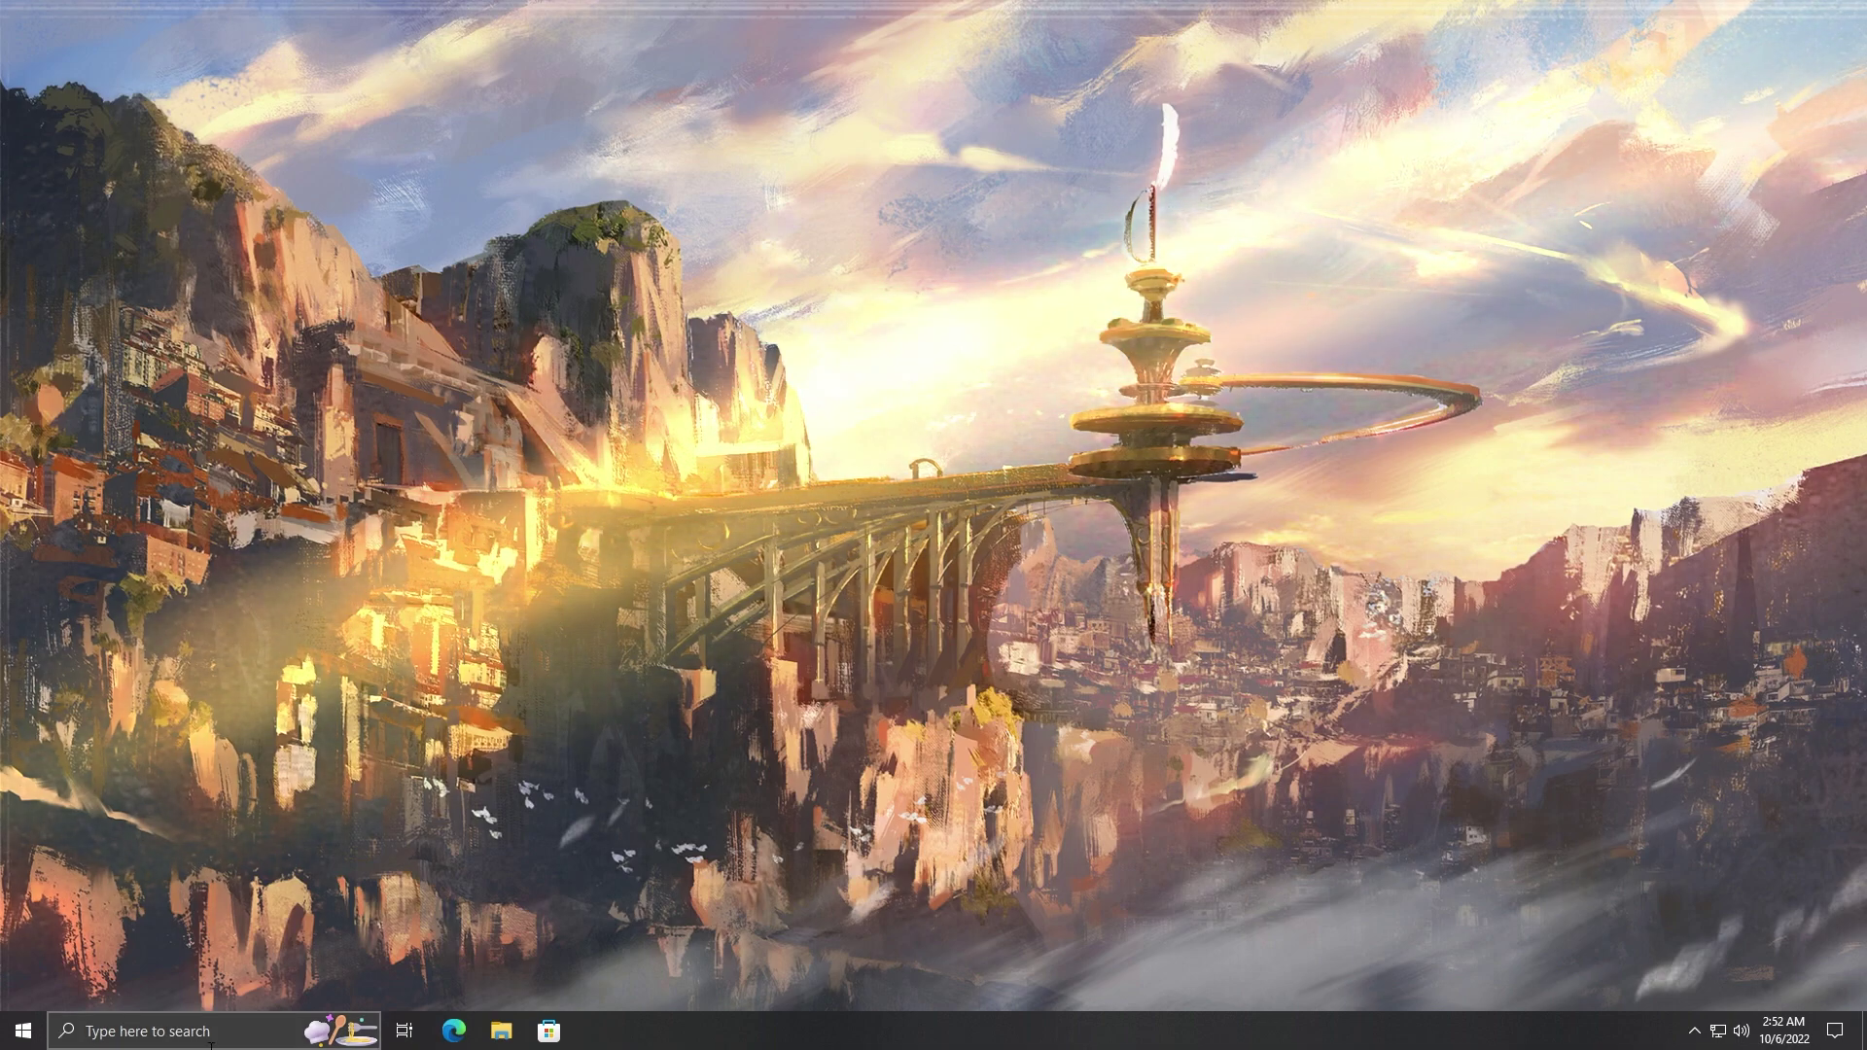
type("power")
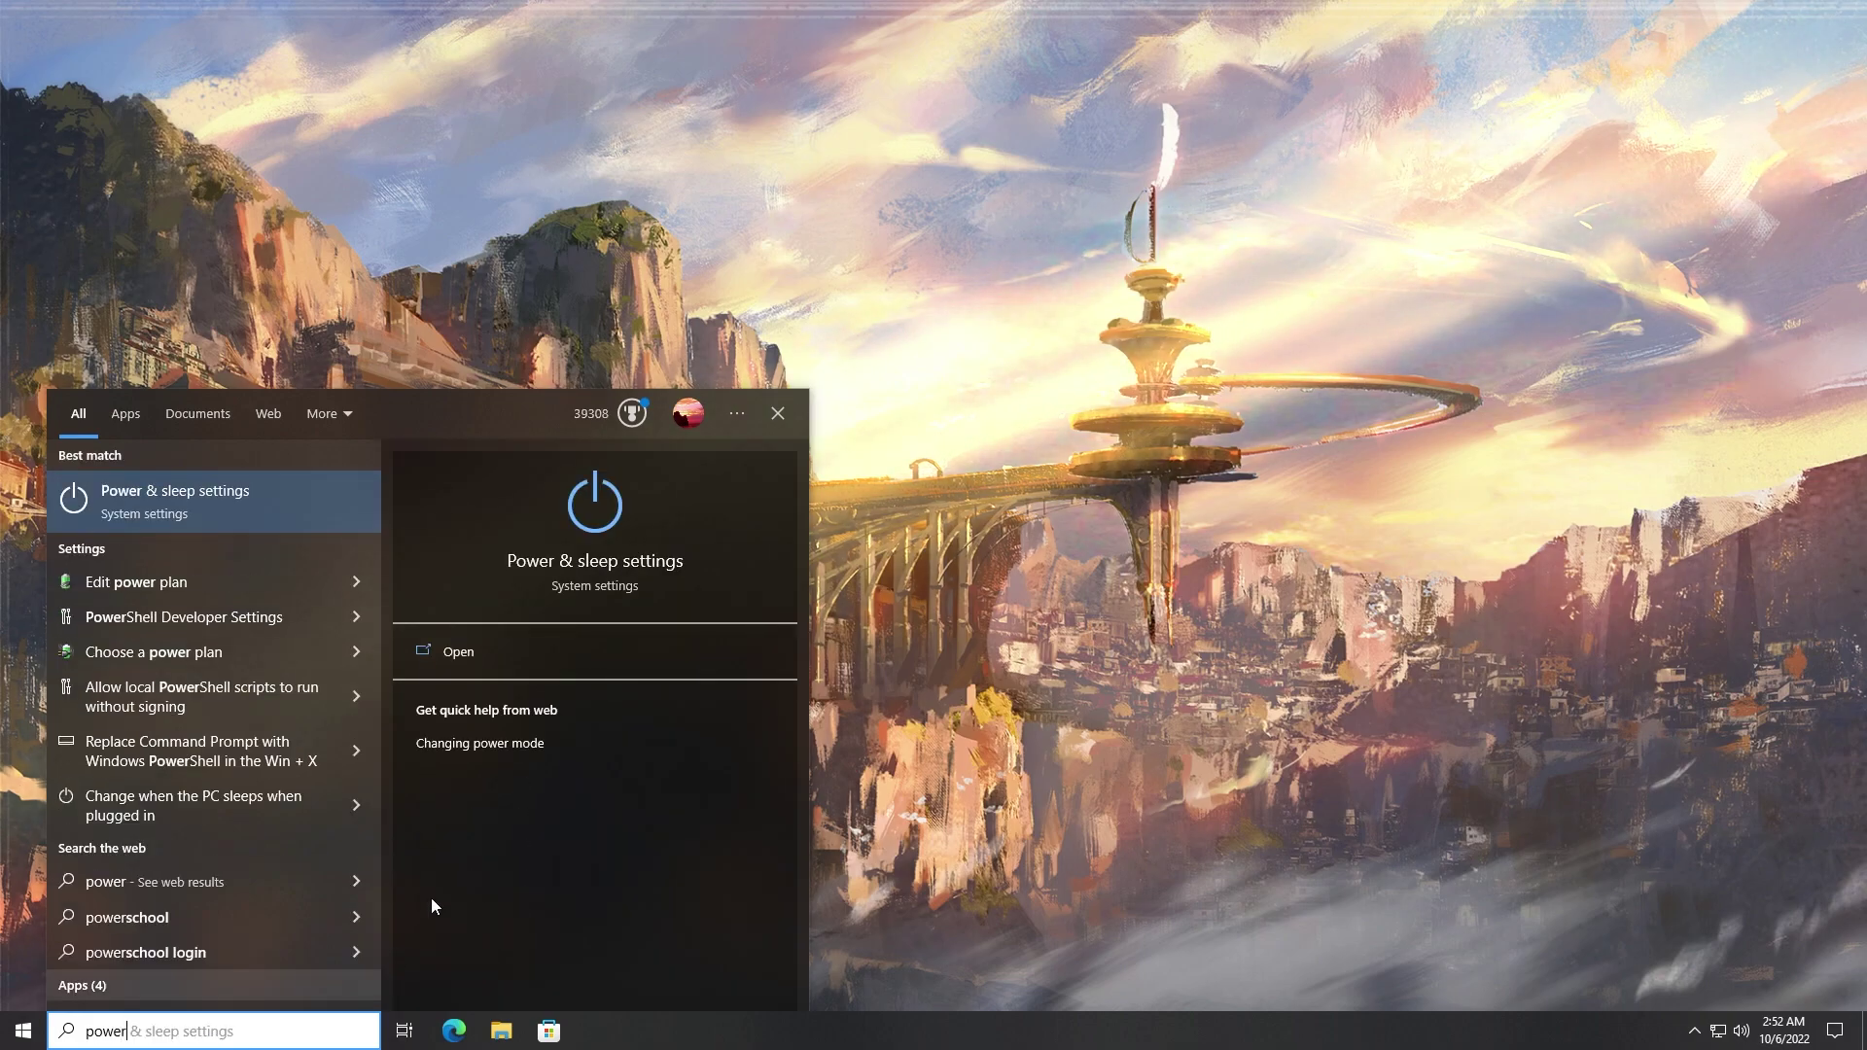
left_click(142, 507)
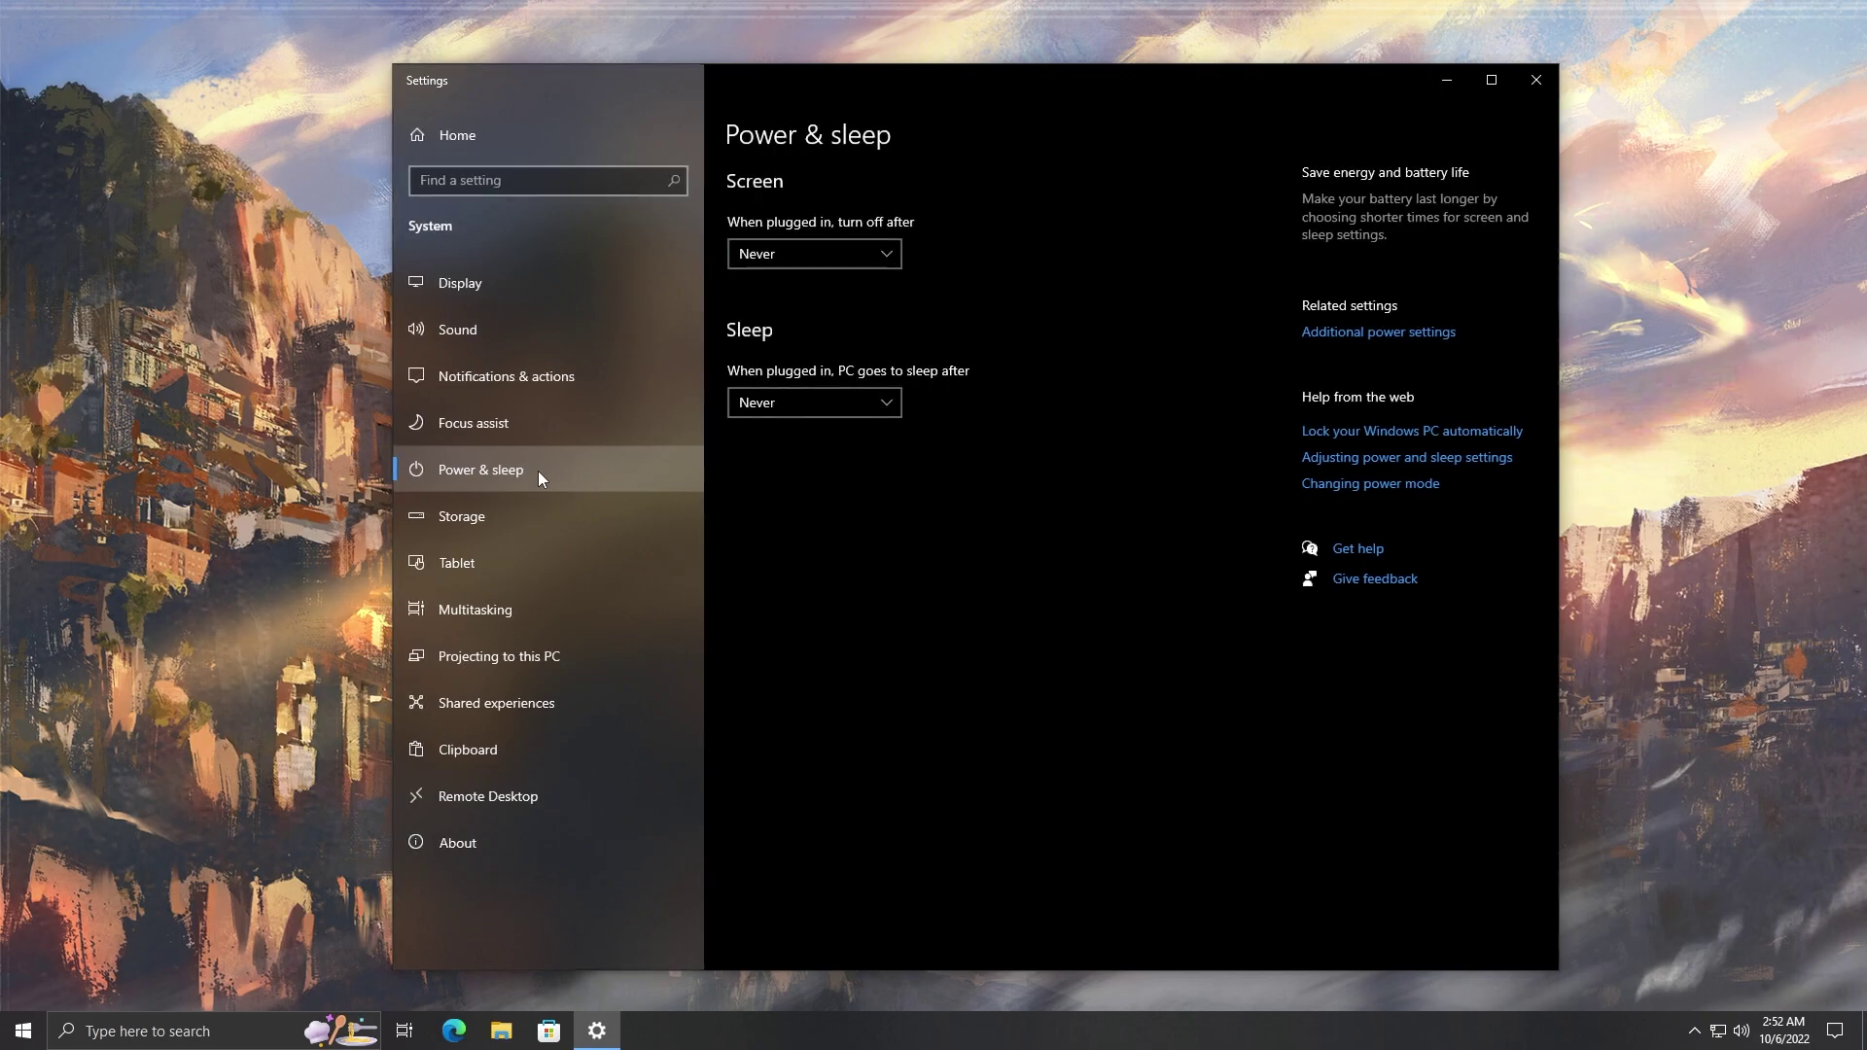
left_click(1362, 339)
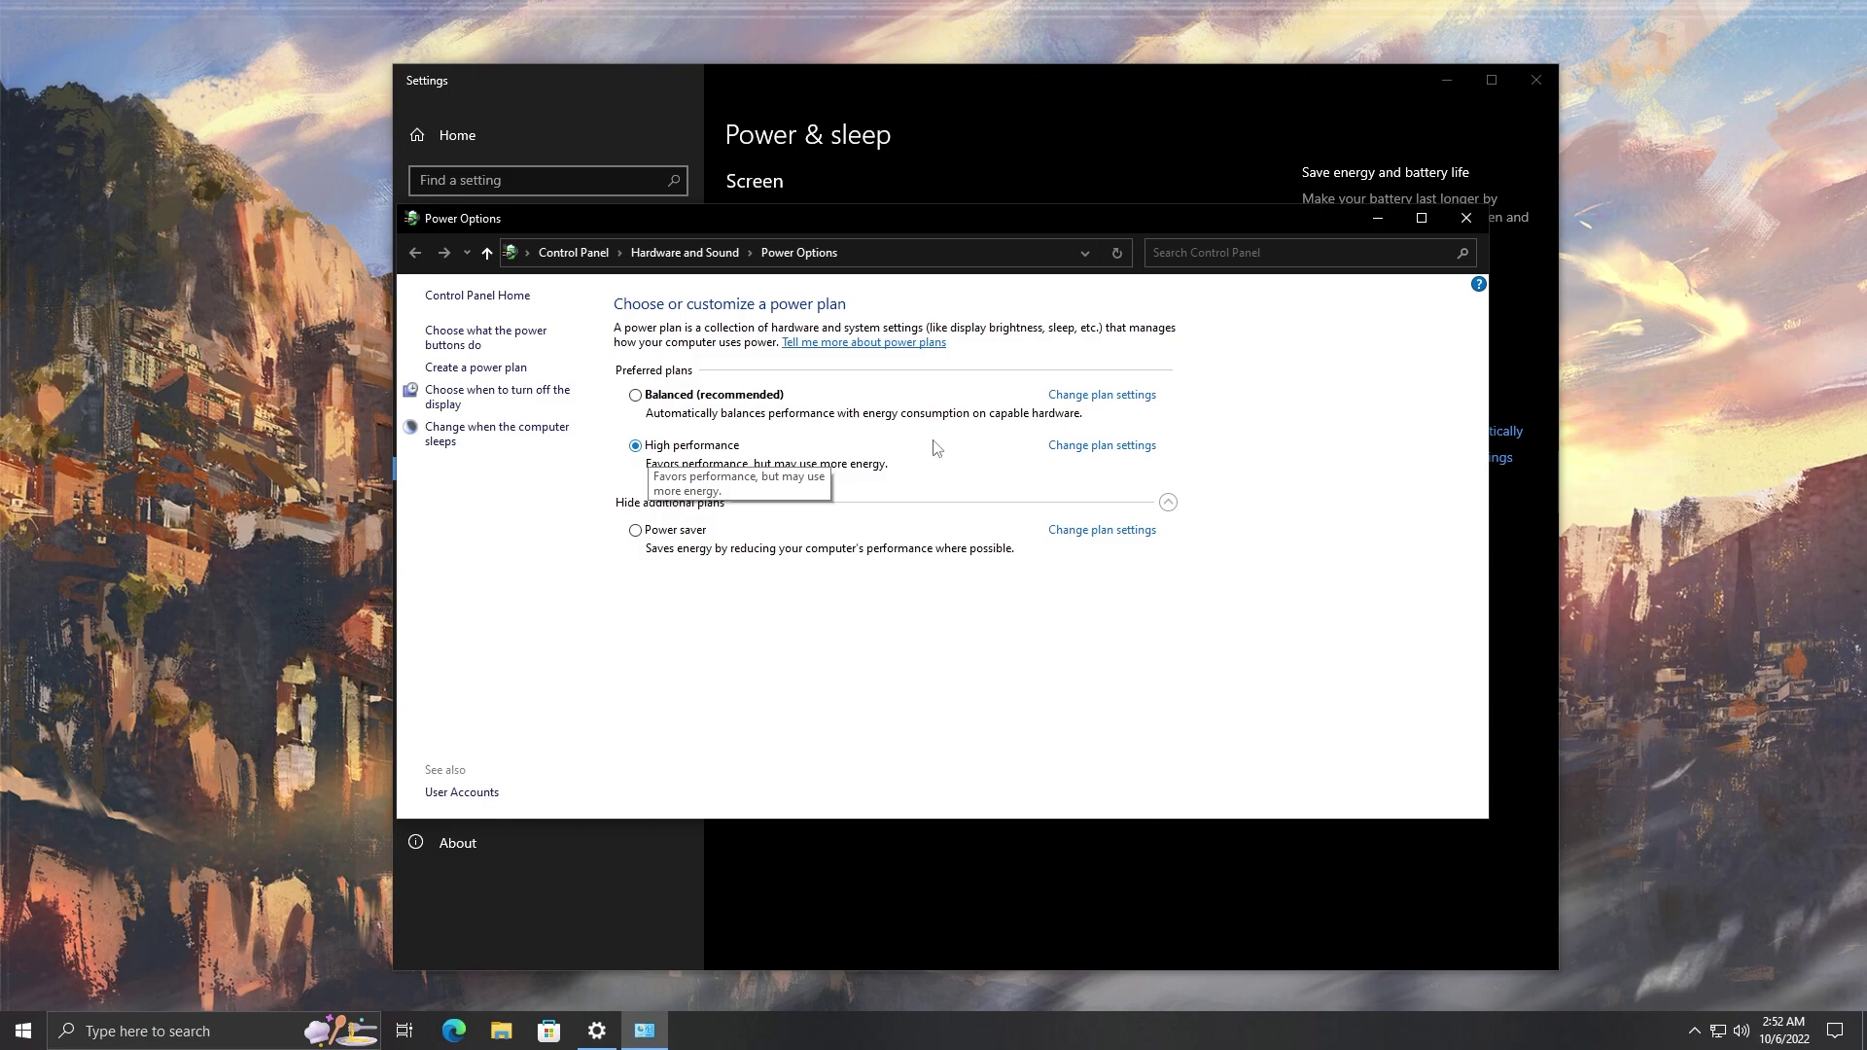
Confirm High performance is the selected power plan, then close Power Options and Settings
left_click(1168, 502)
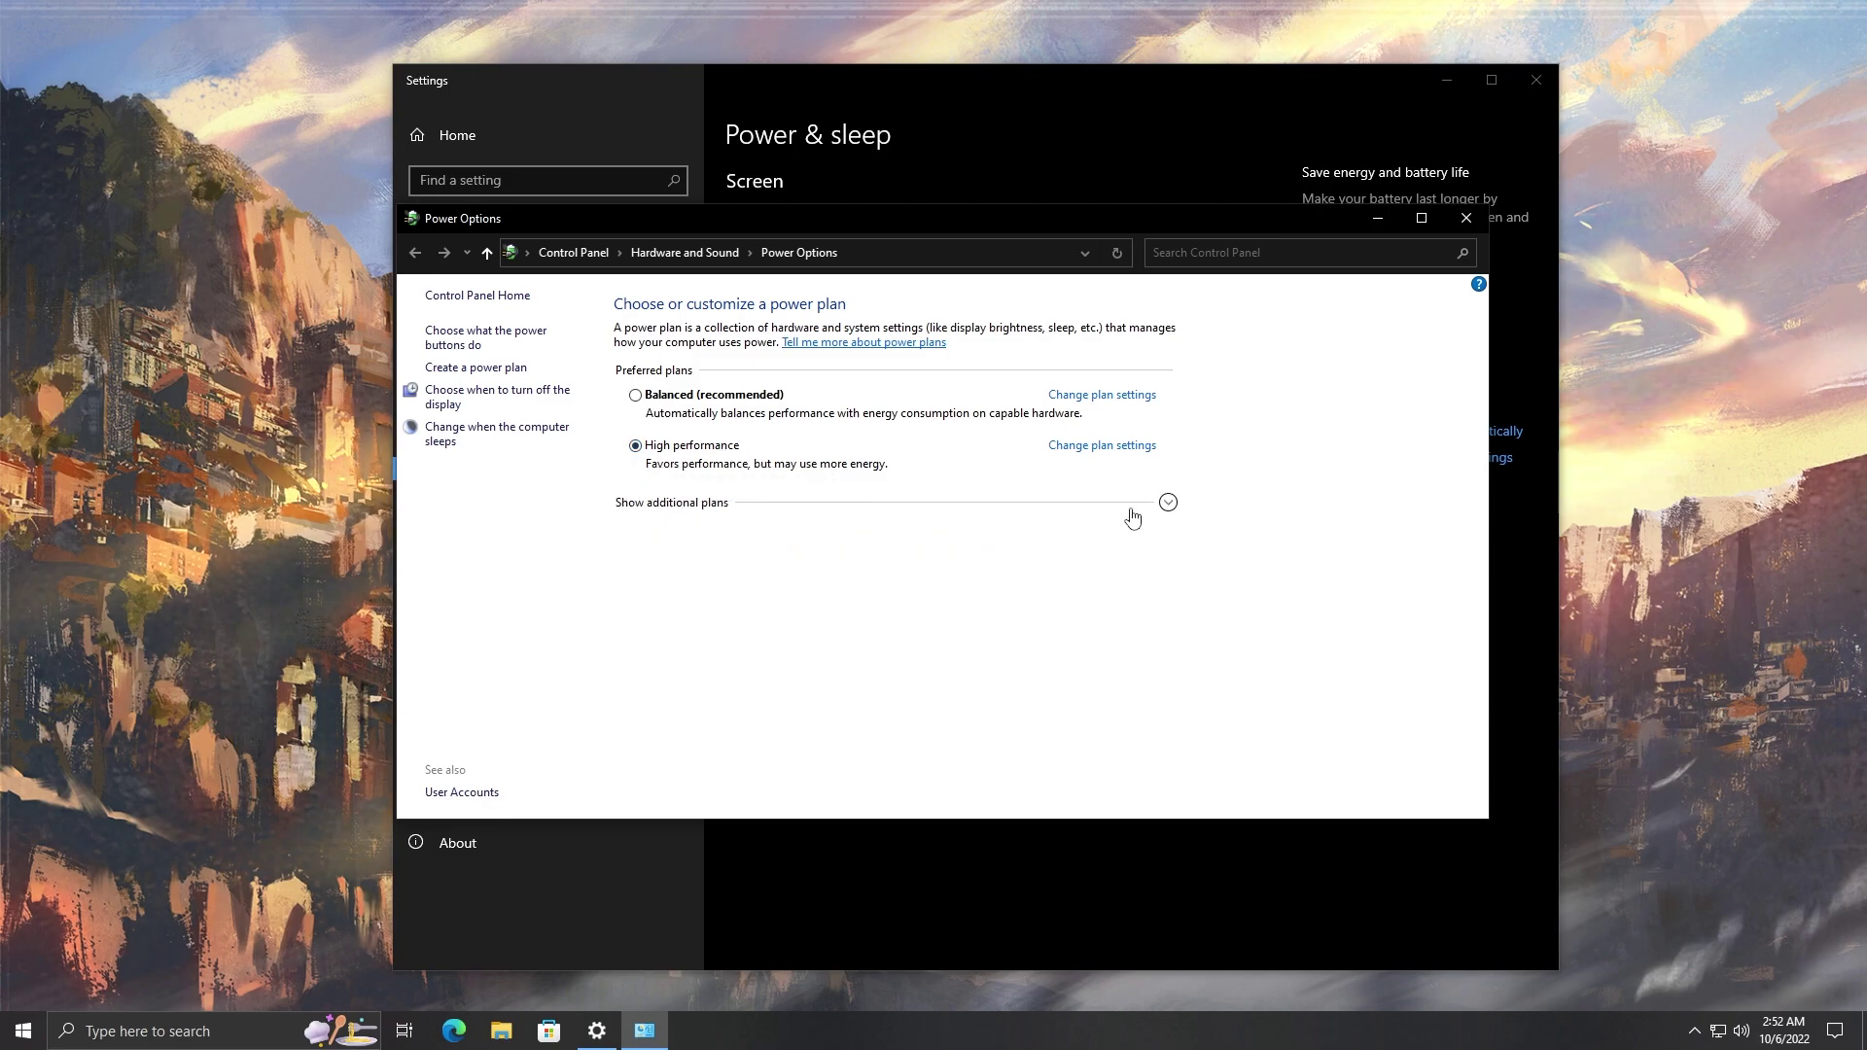
left_click(1168, 502)
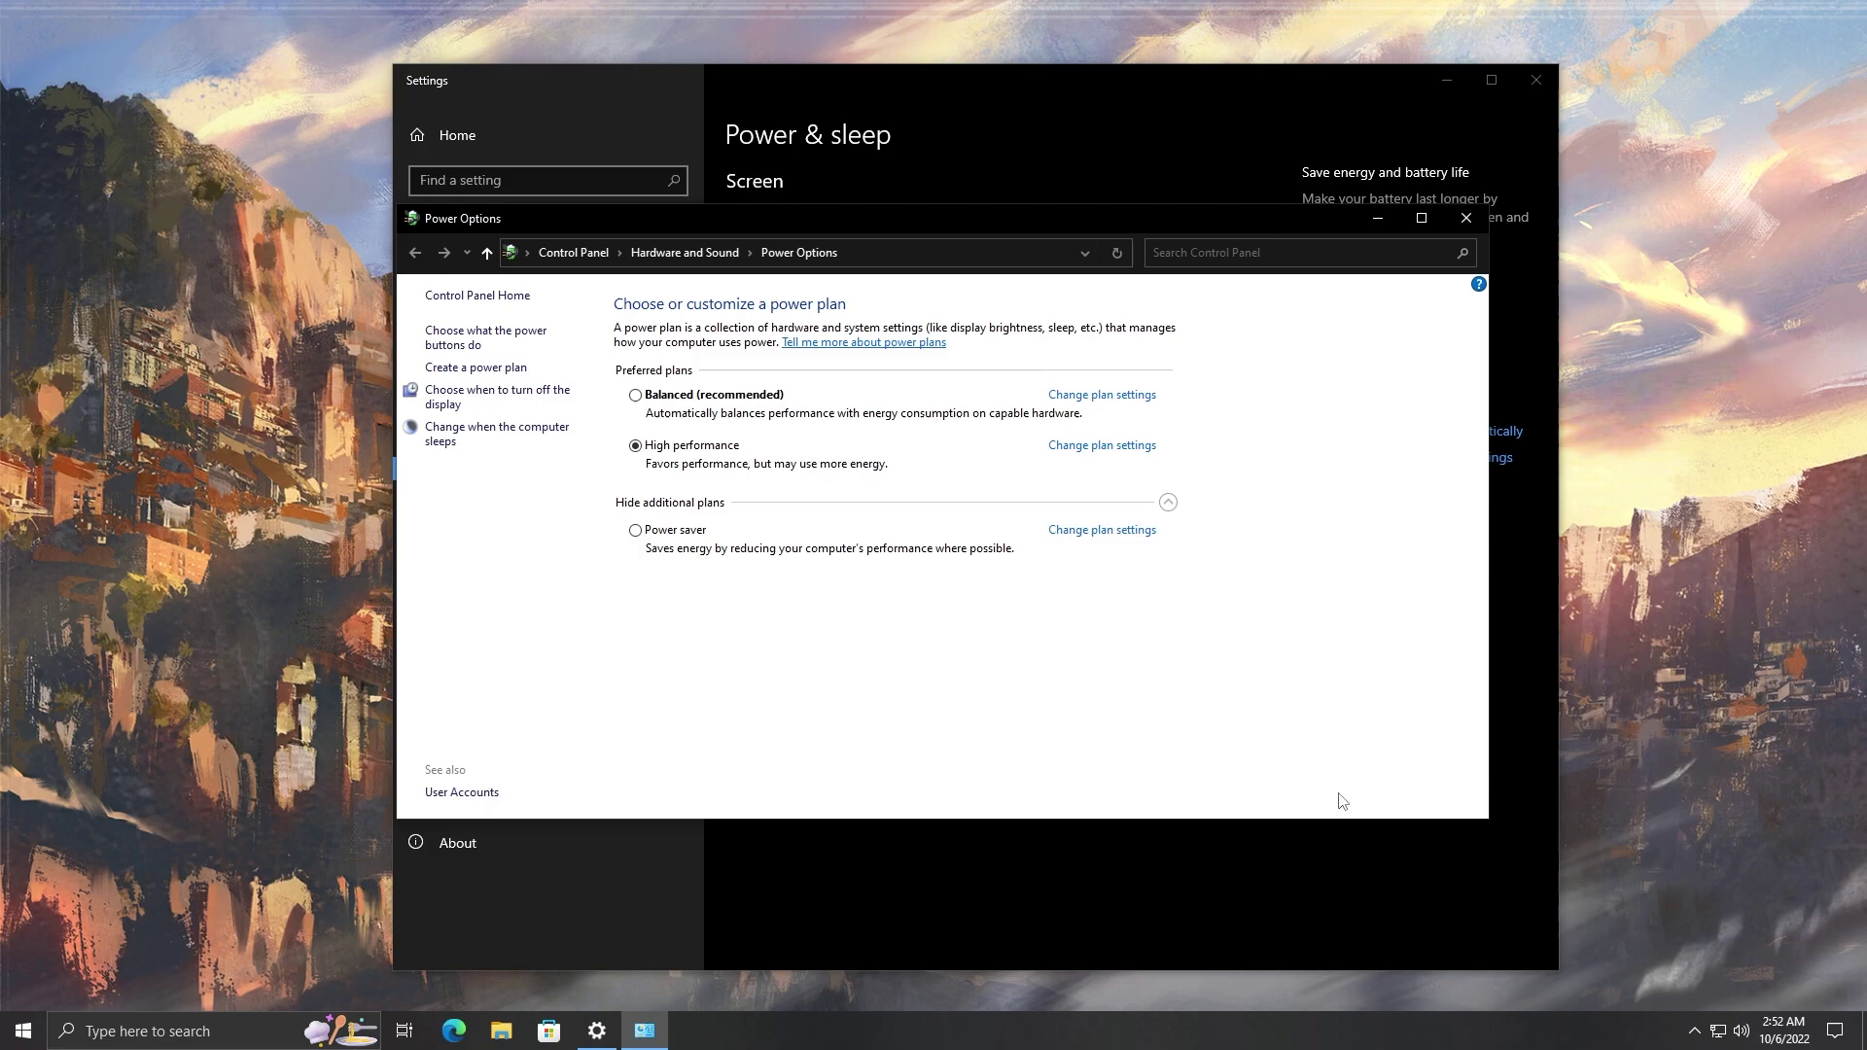
left_click(1467, 220)
left_click(1536, 80)
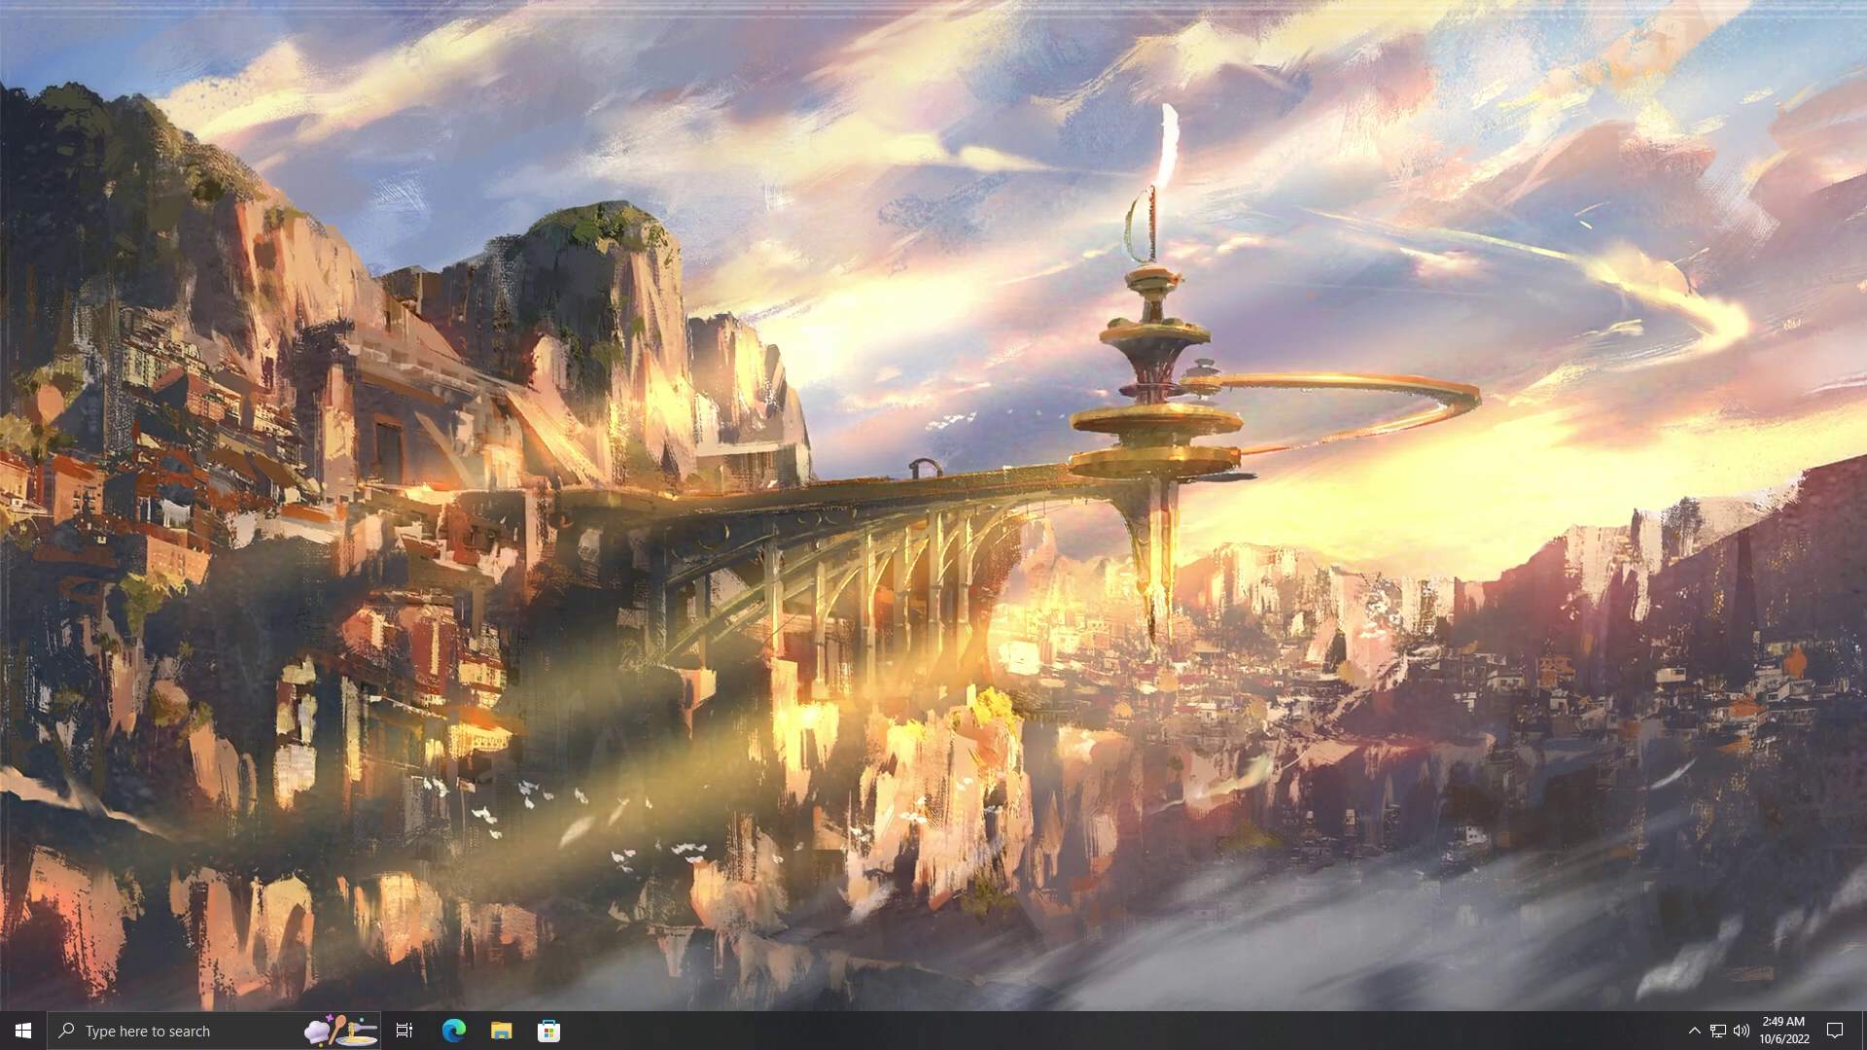
In NVIDIA Control Panel, keep the ROG PG258Q at 1920 × 1080 native and 240Hz
right_click(894, 524)
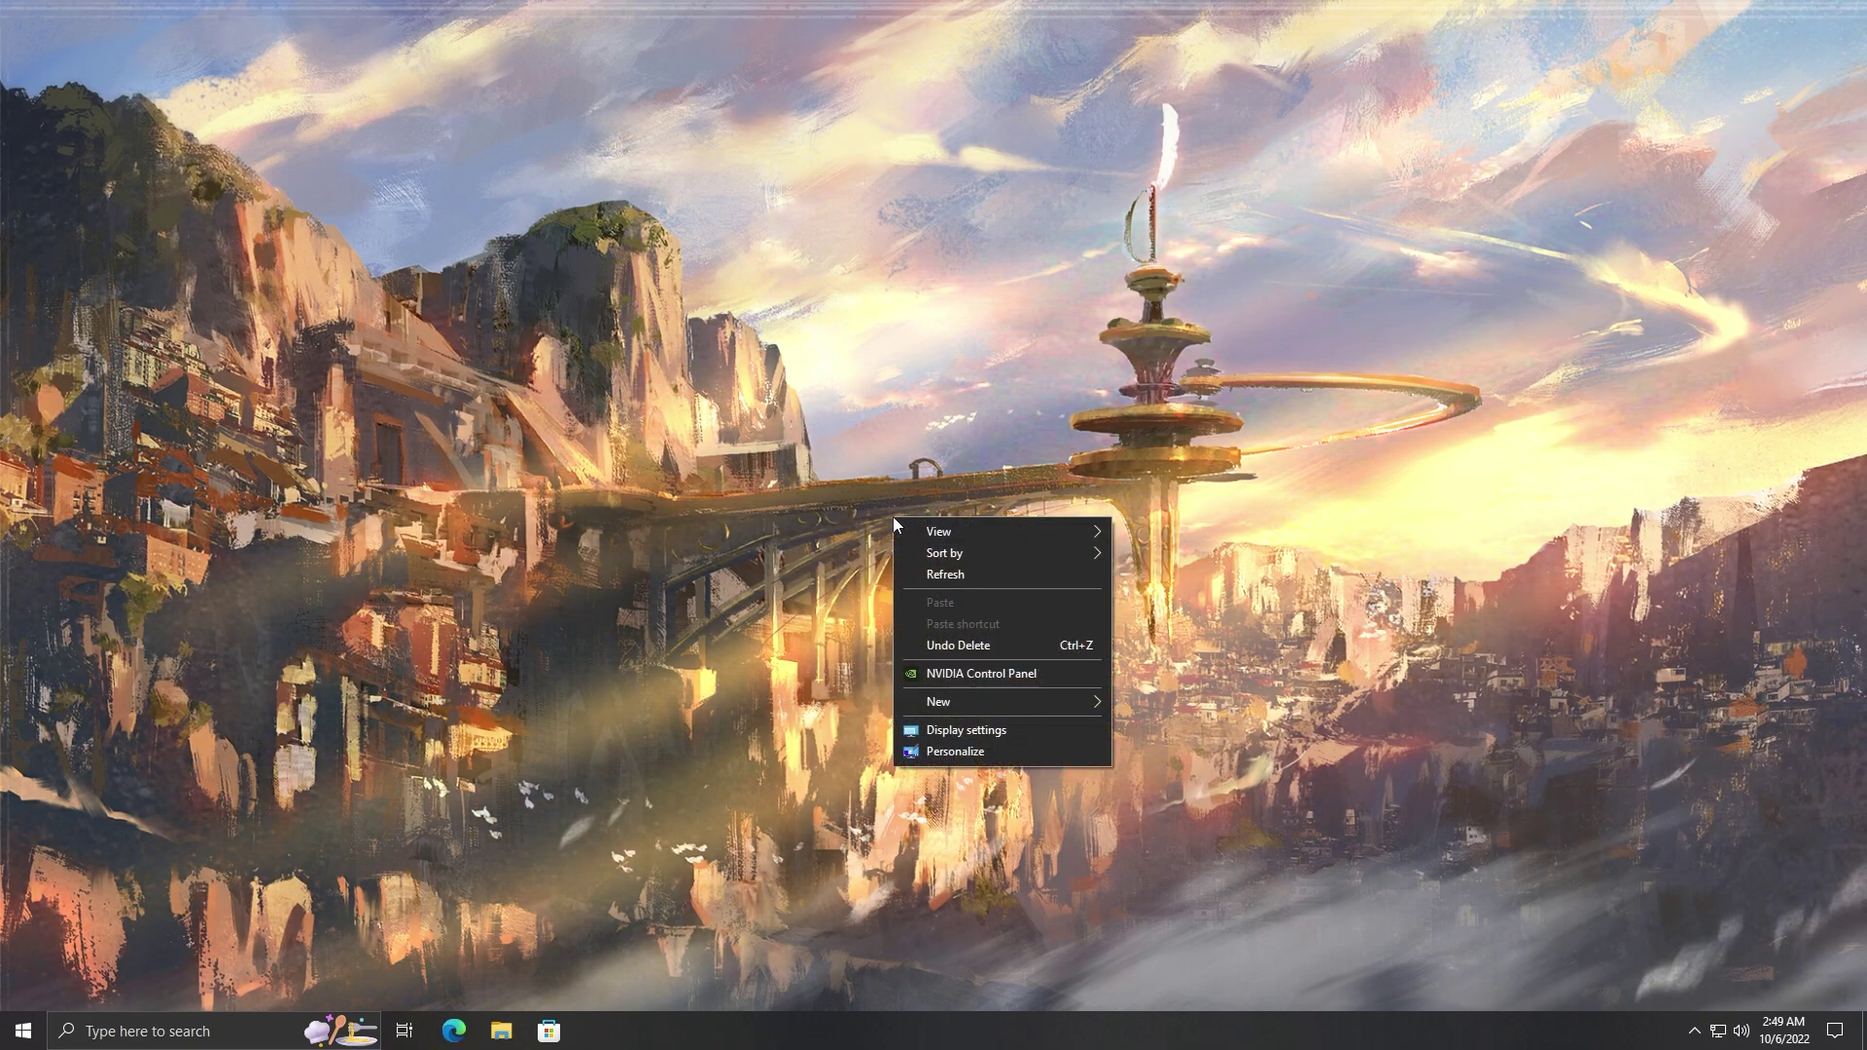
left_click(976, 674)
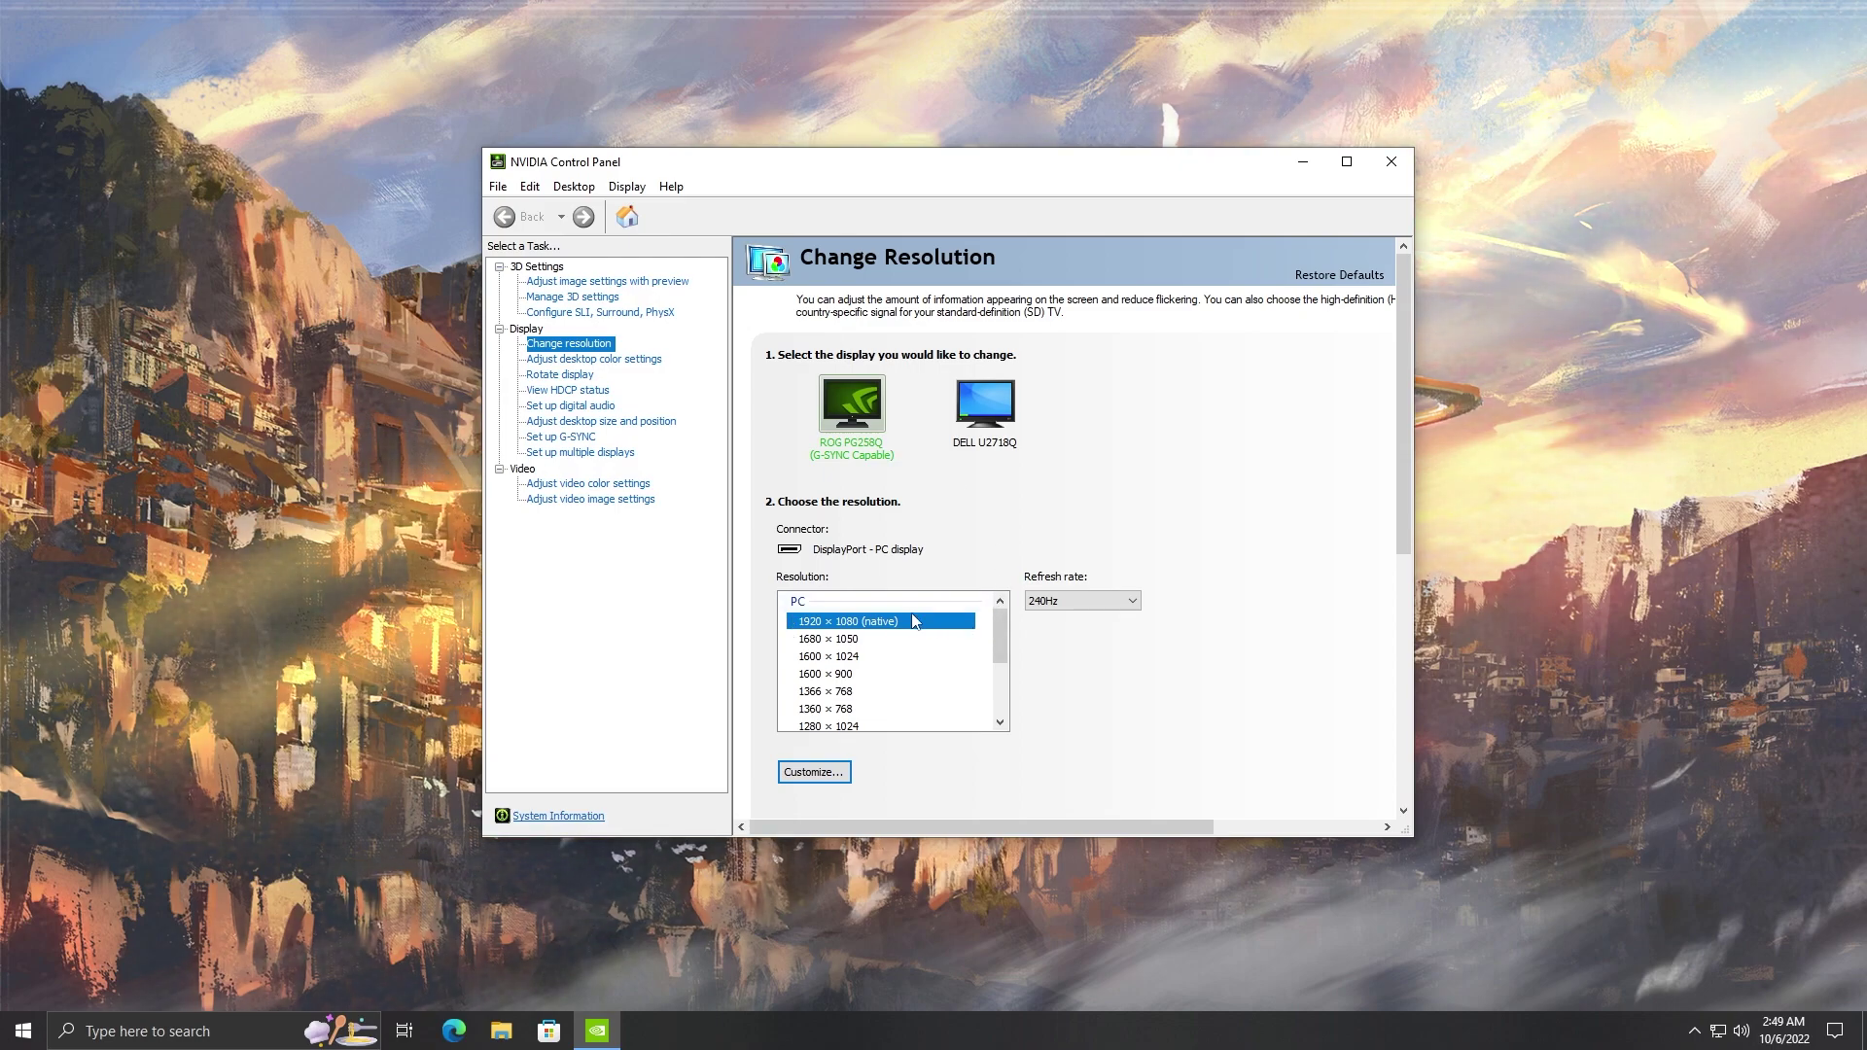
left_click(1065, 599)
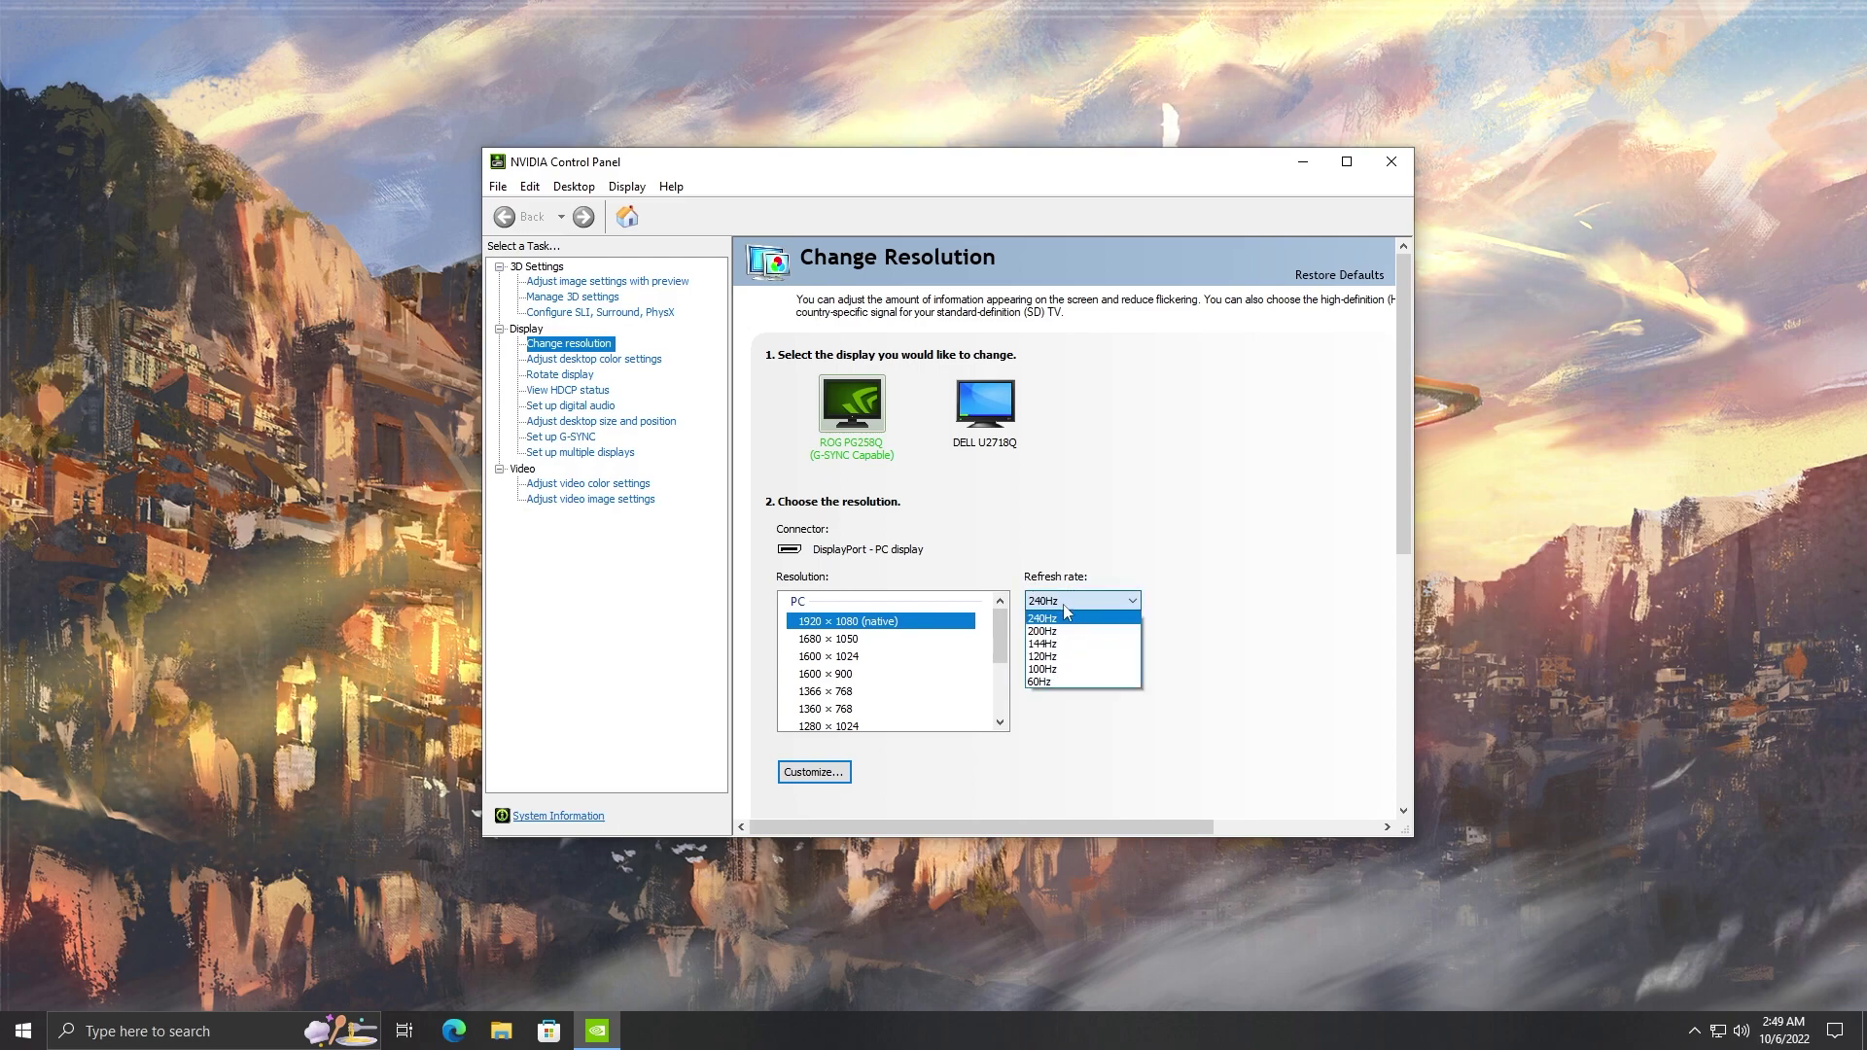
left_click(1059, 616)
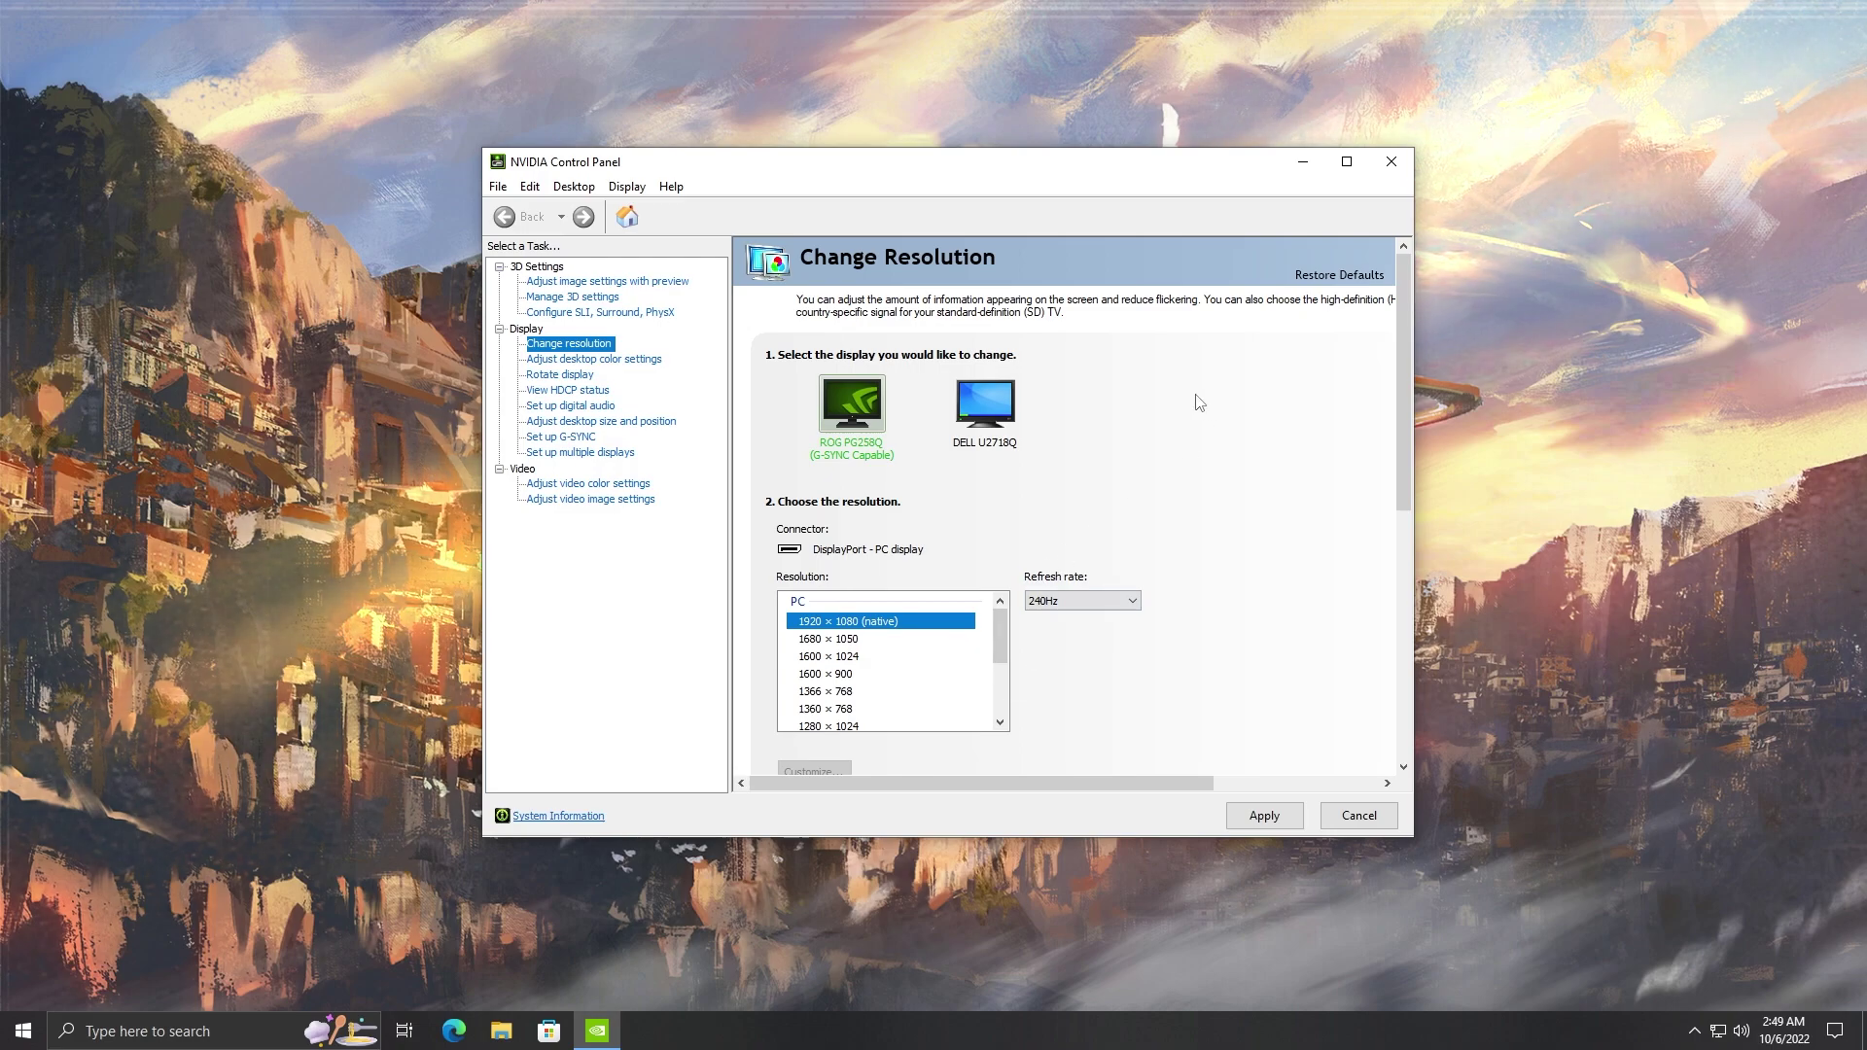
Review Set up G-SYNC without applying resolution changes, leaving G-SYNC off, then close the panel
left_click(568, 440)
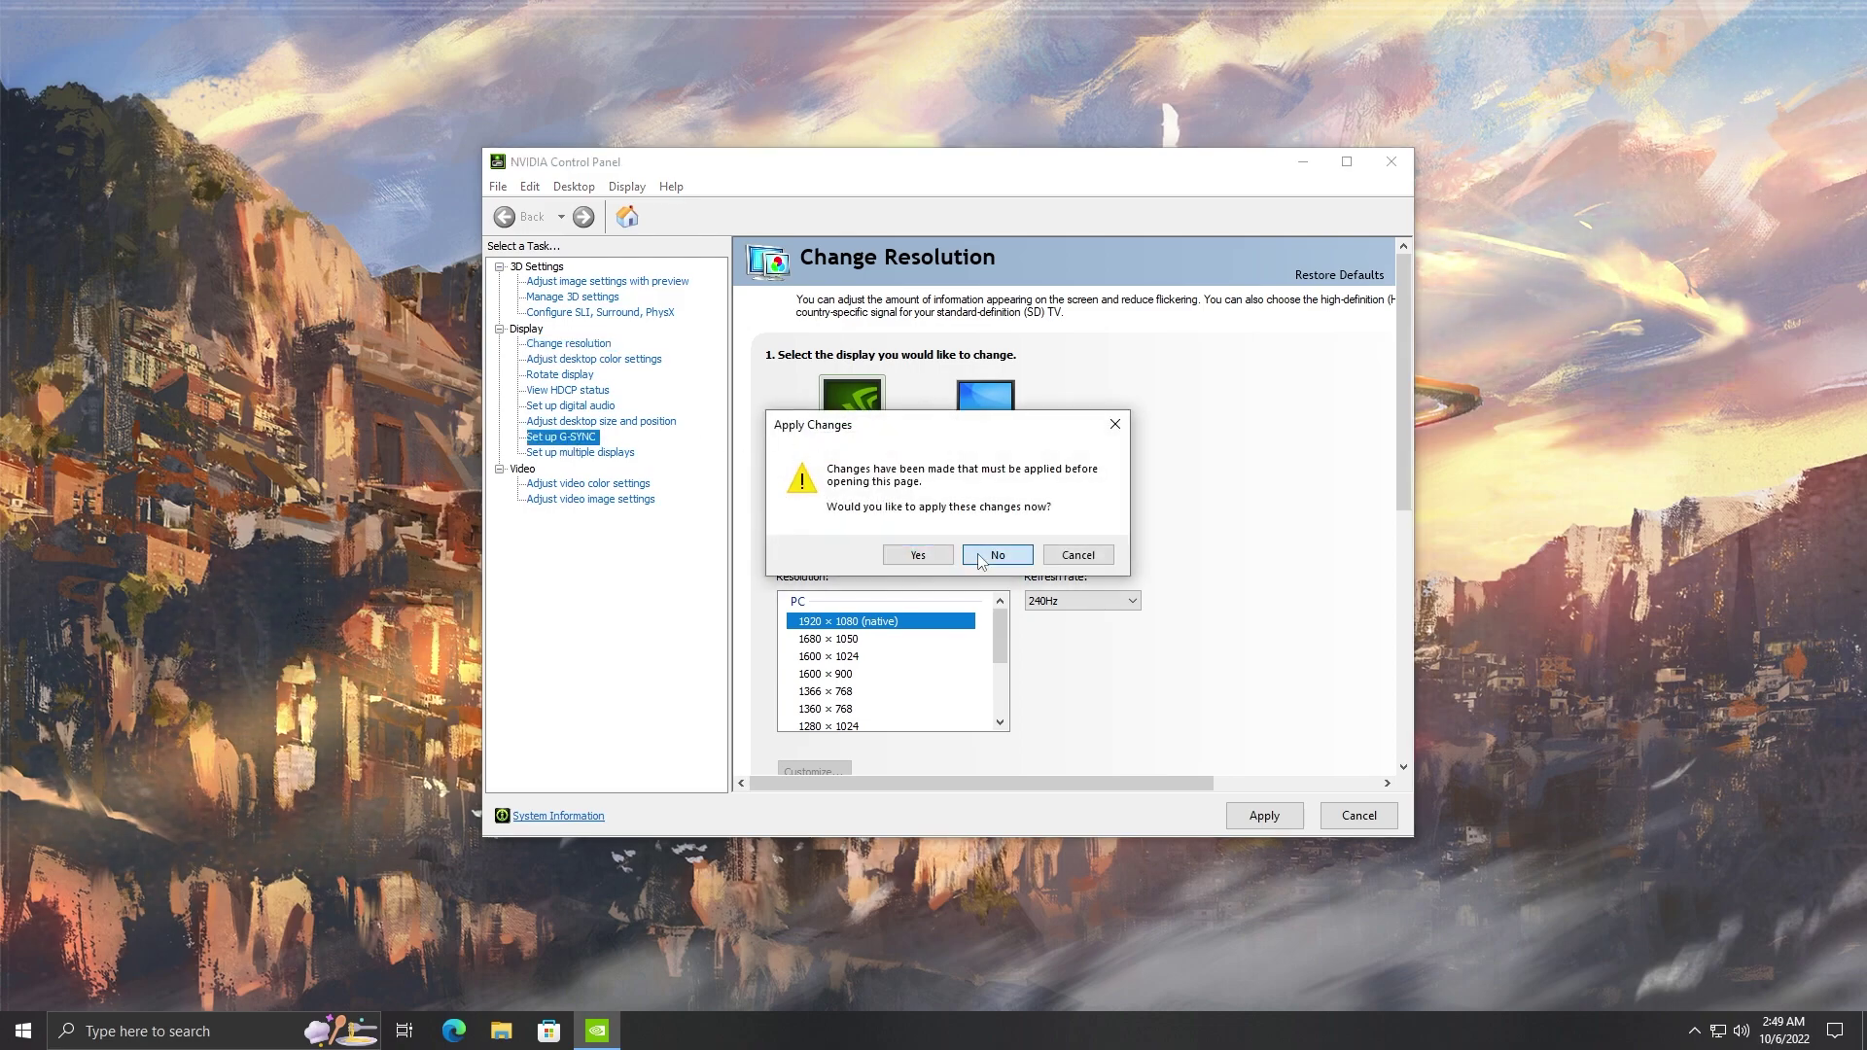
left_click(979, 560)
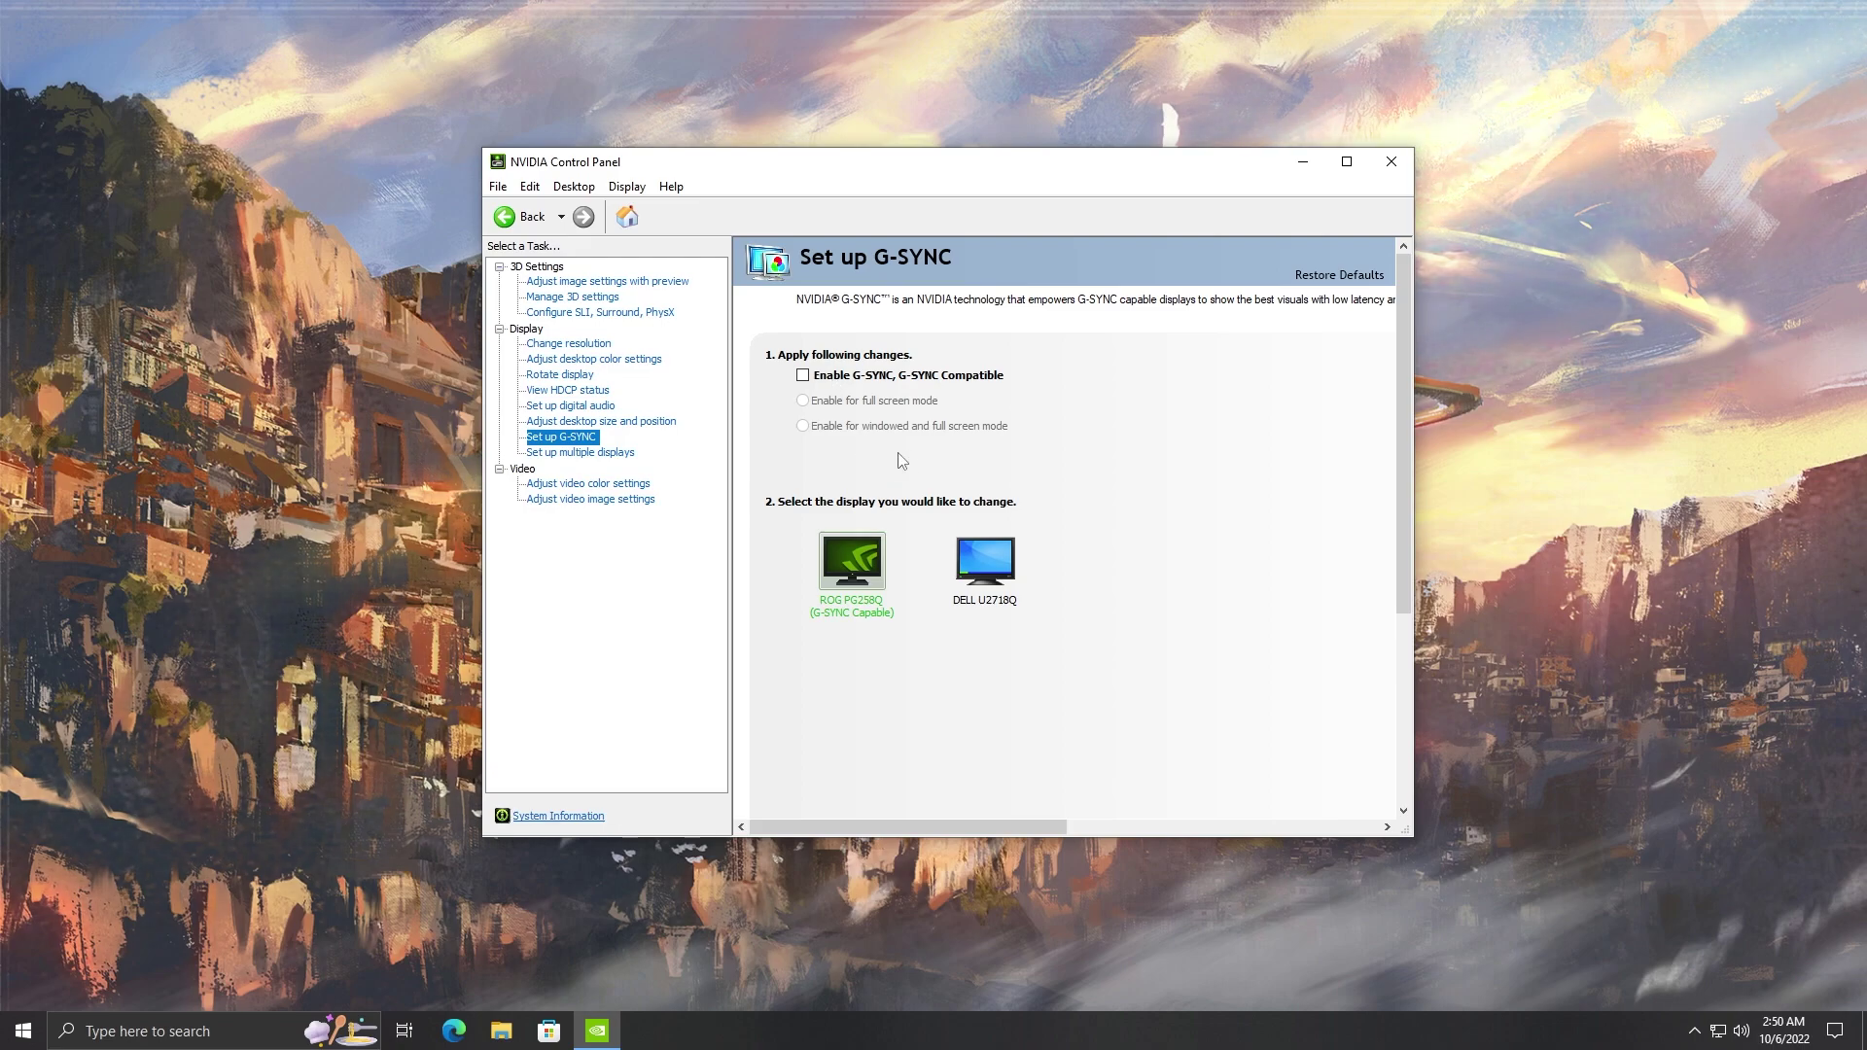
left_click(1392, 171)
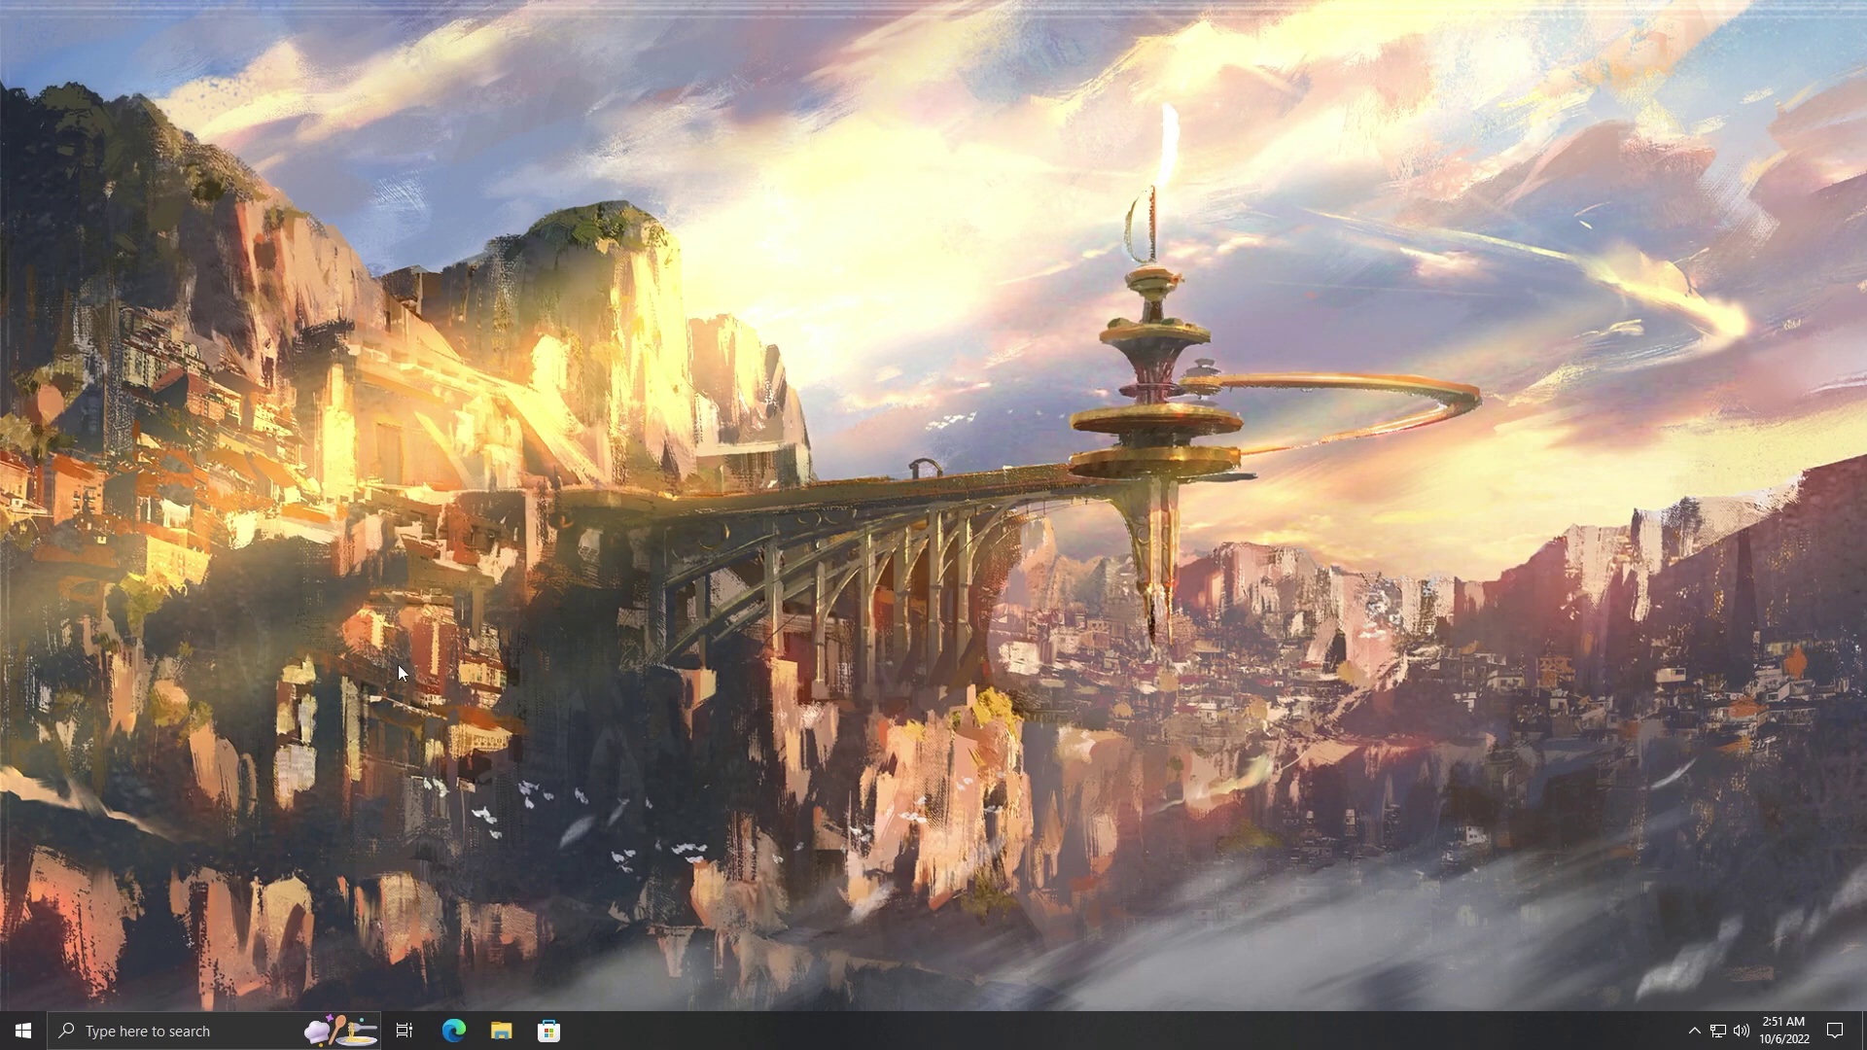
Search 'display' and reach Advanced display settings from the display resolution page
left_click(225, 1029)
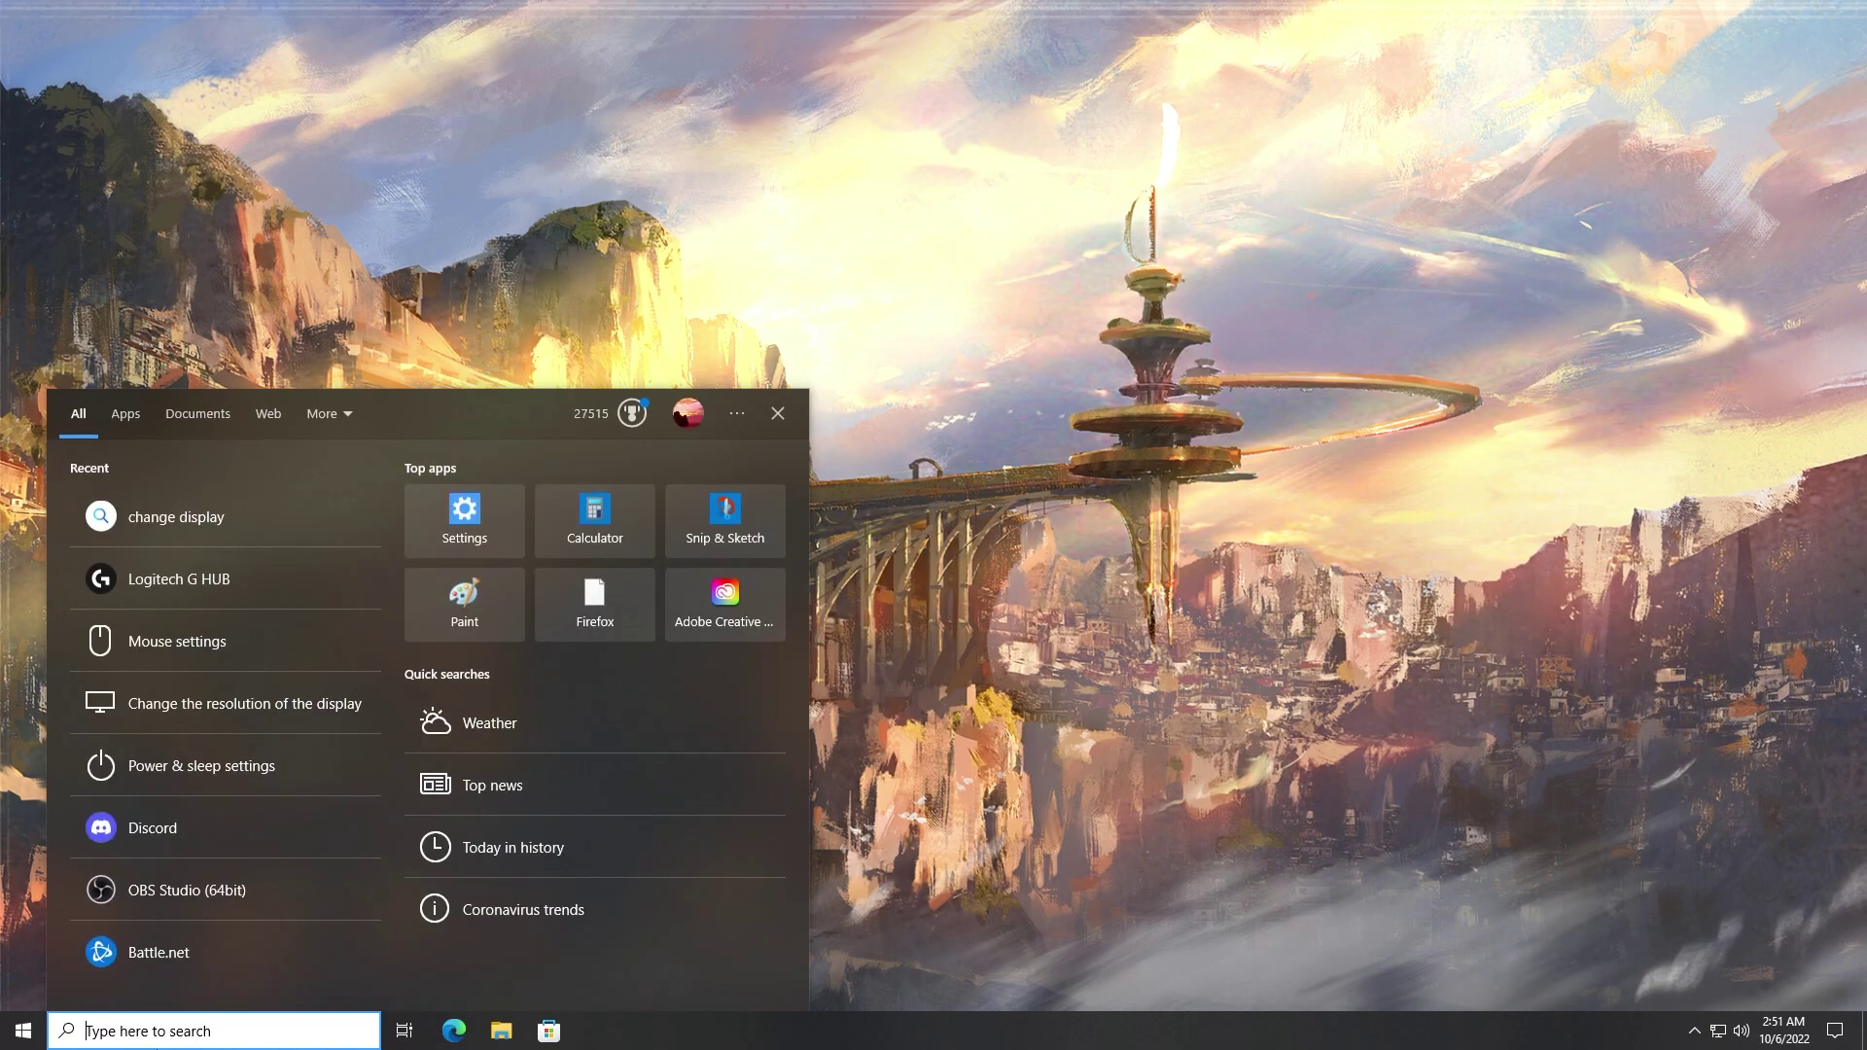
type("display")
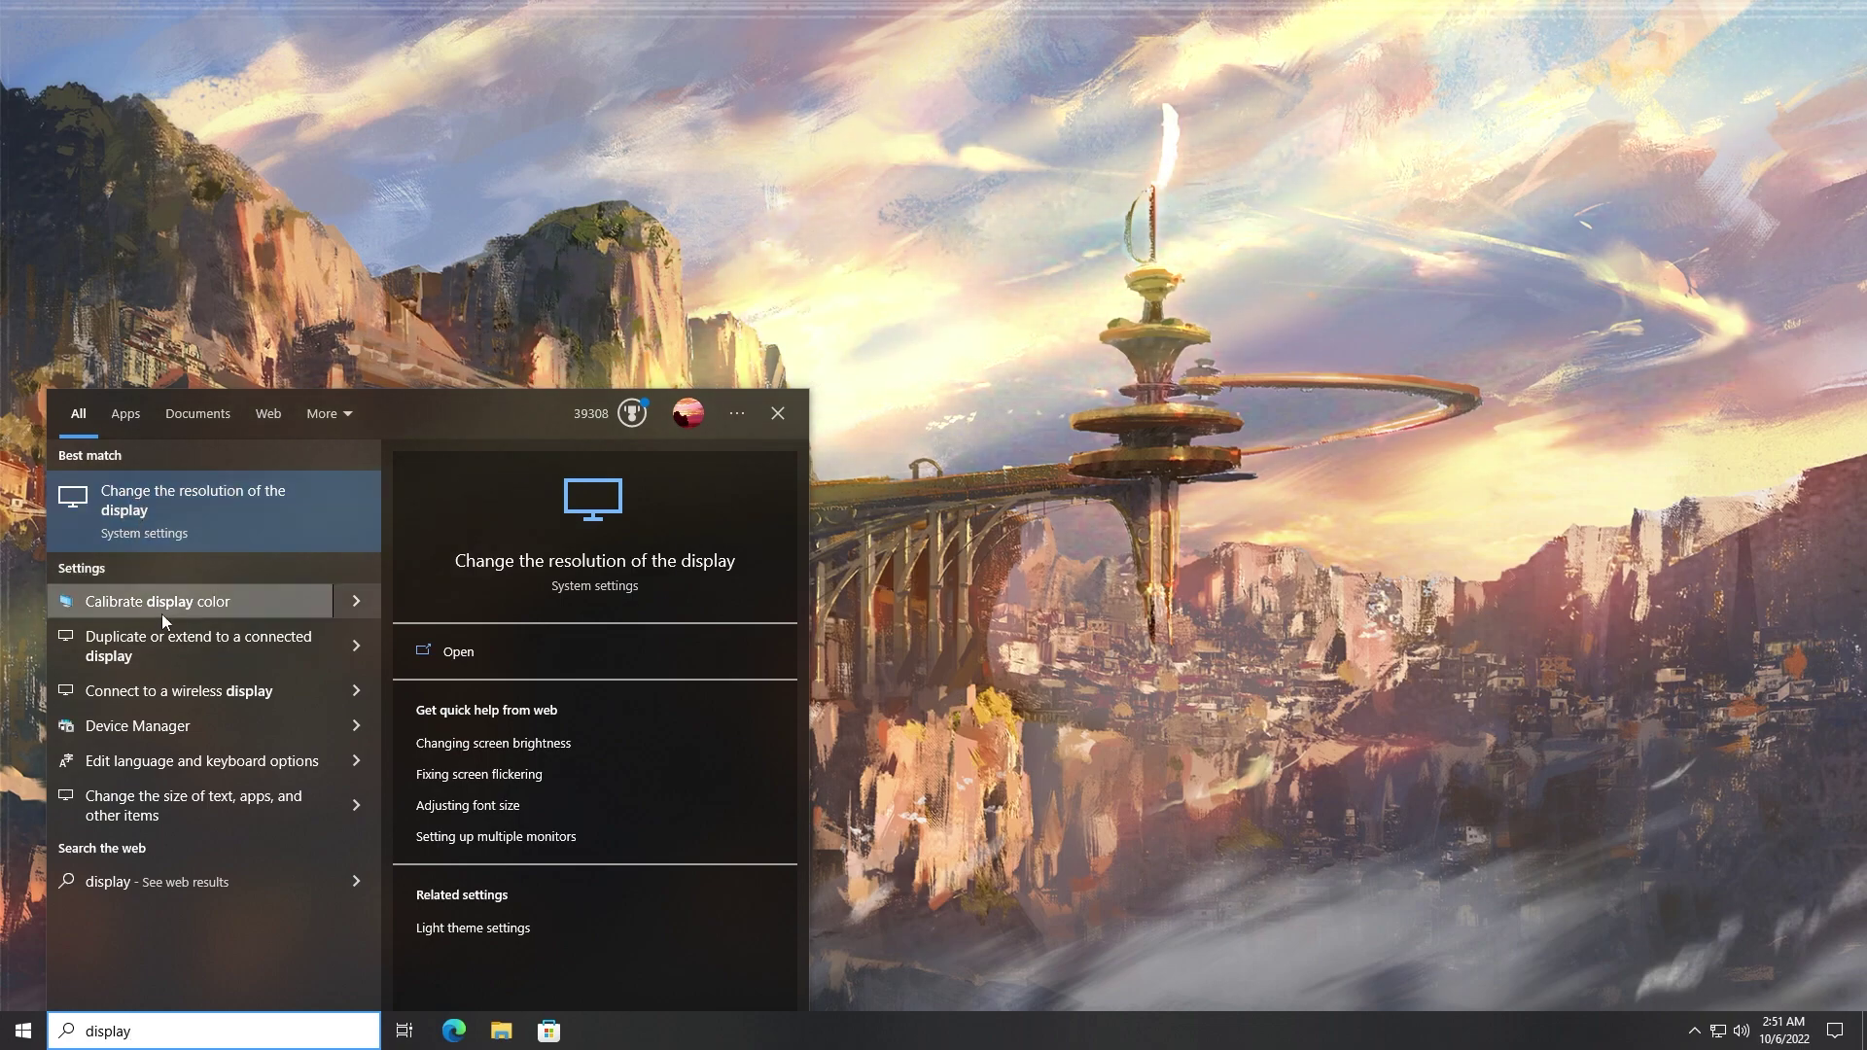
left_click(194, 510)
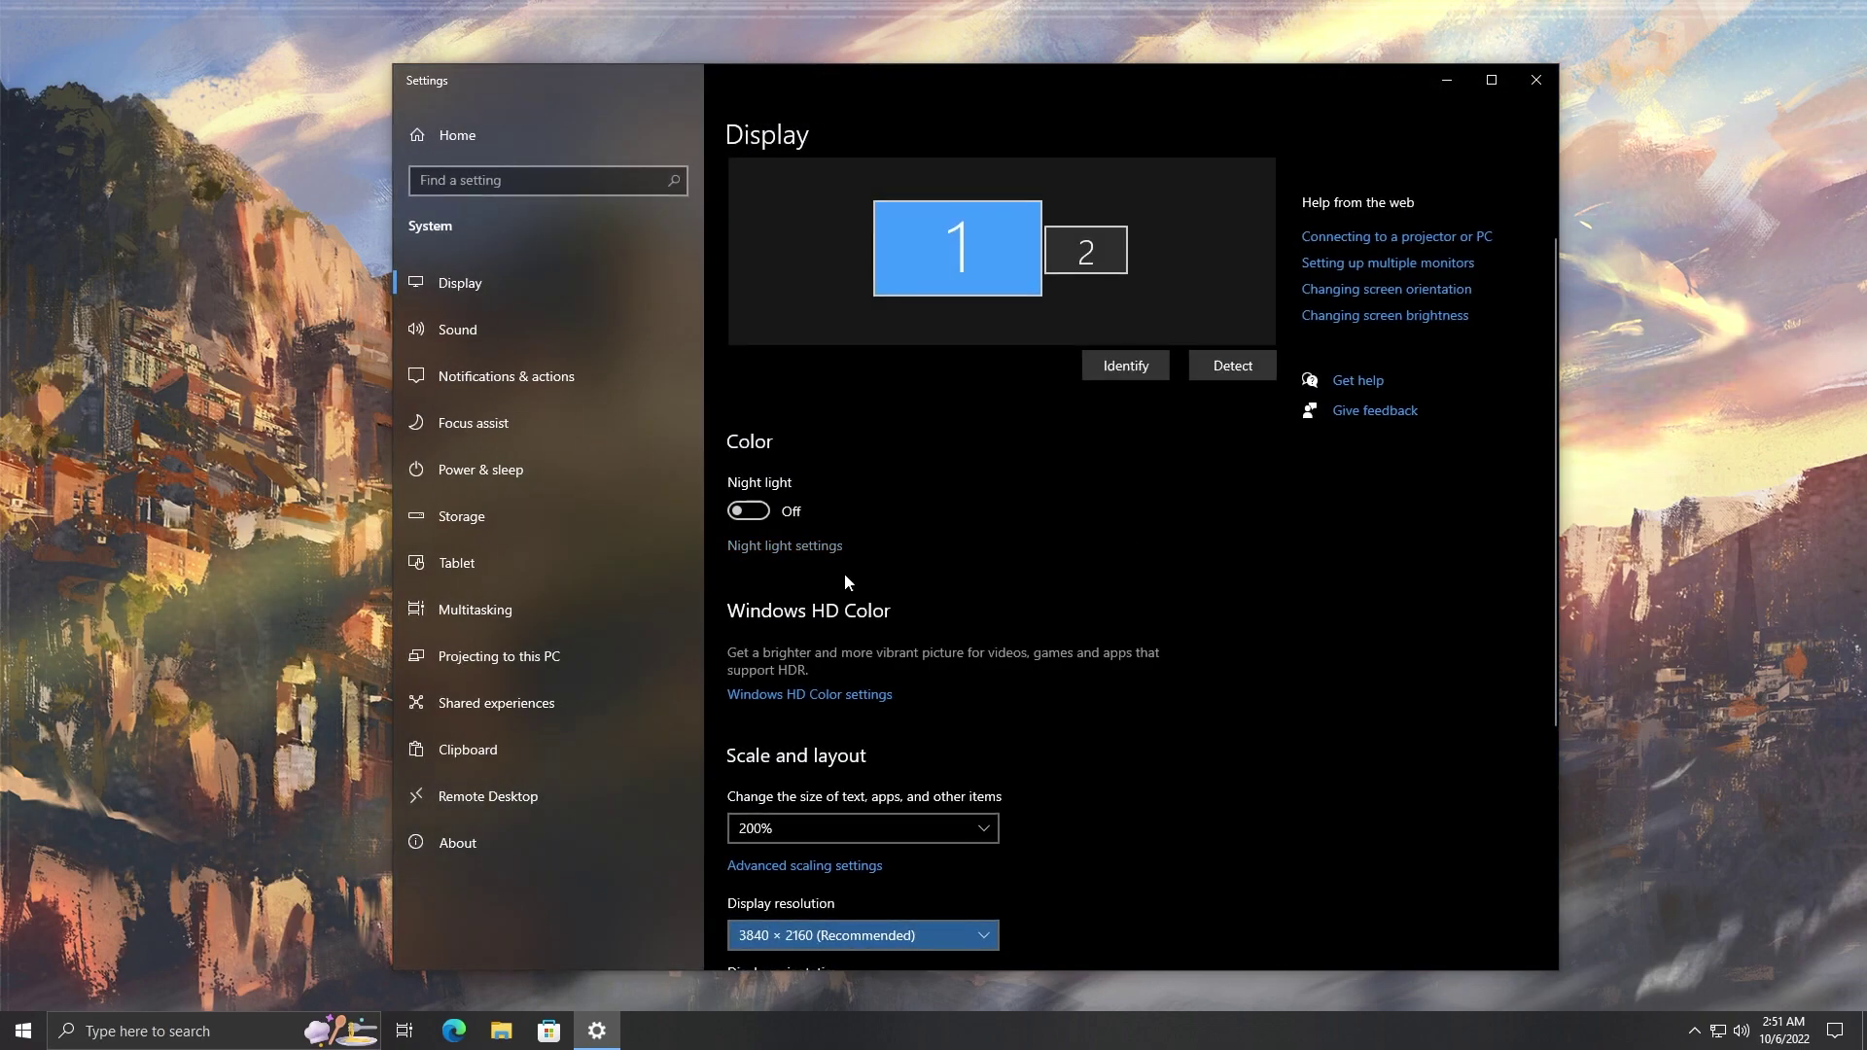
scroll(1435, 371, "down", 5)
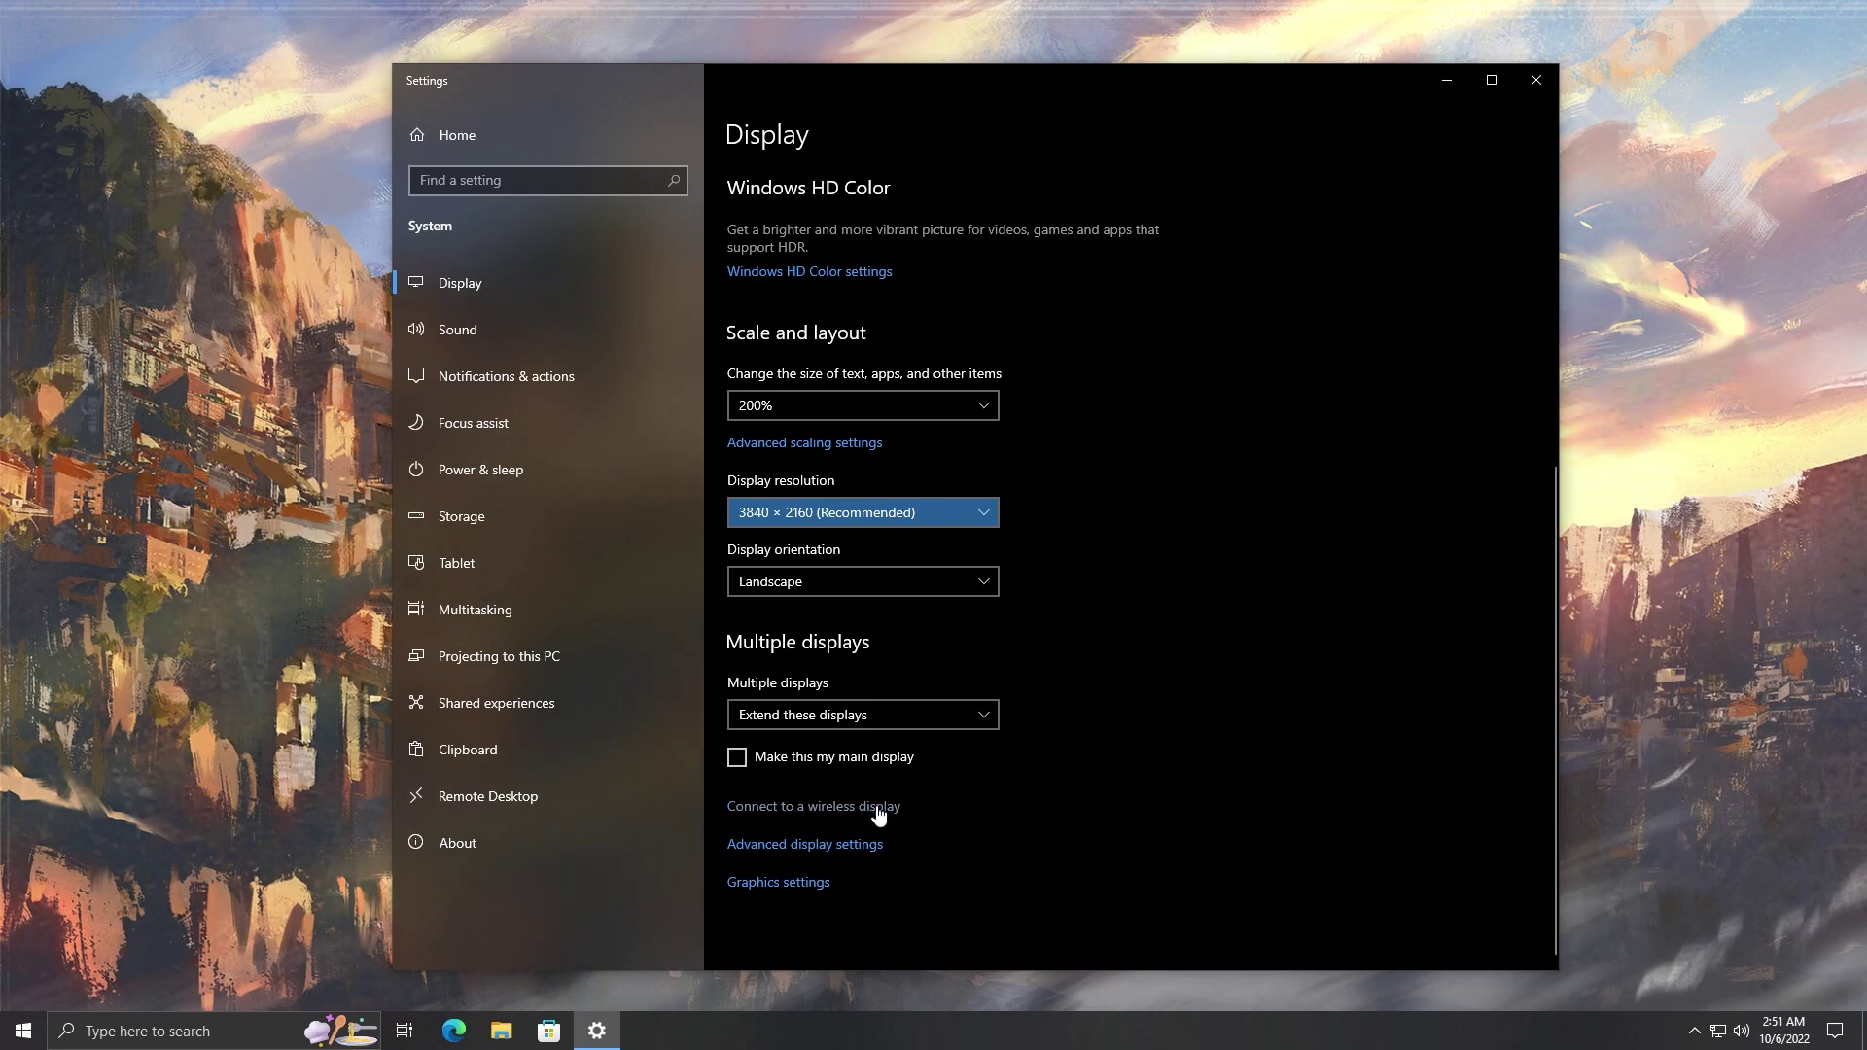
left_click(800, 846)
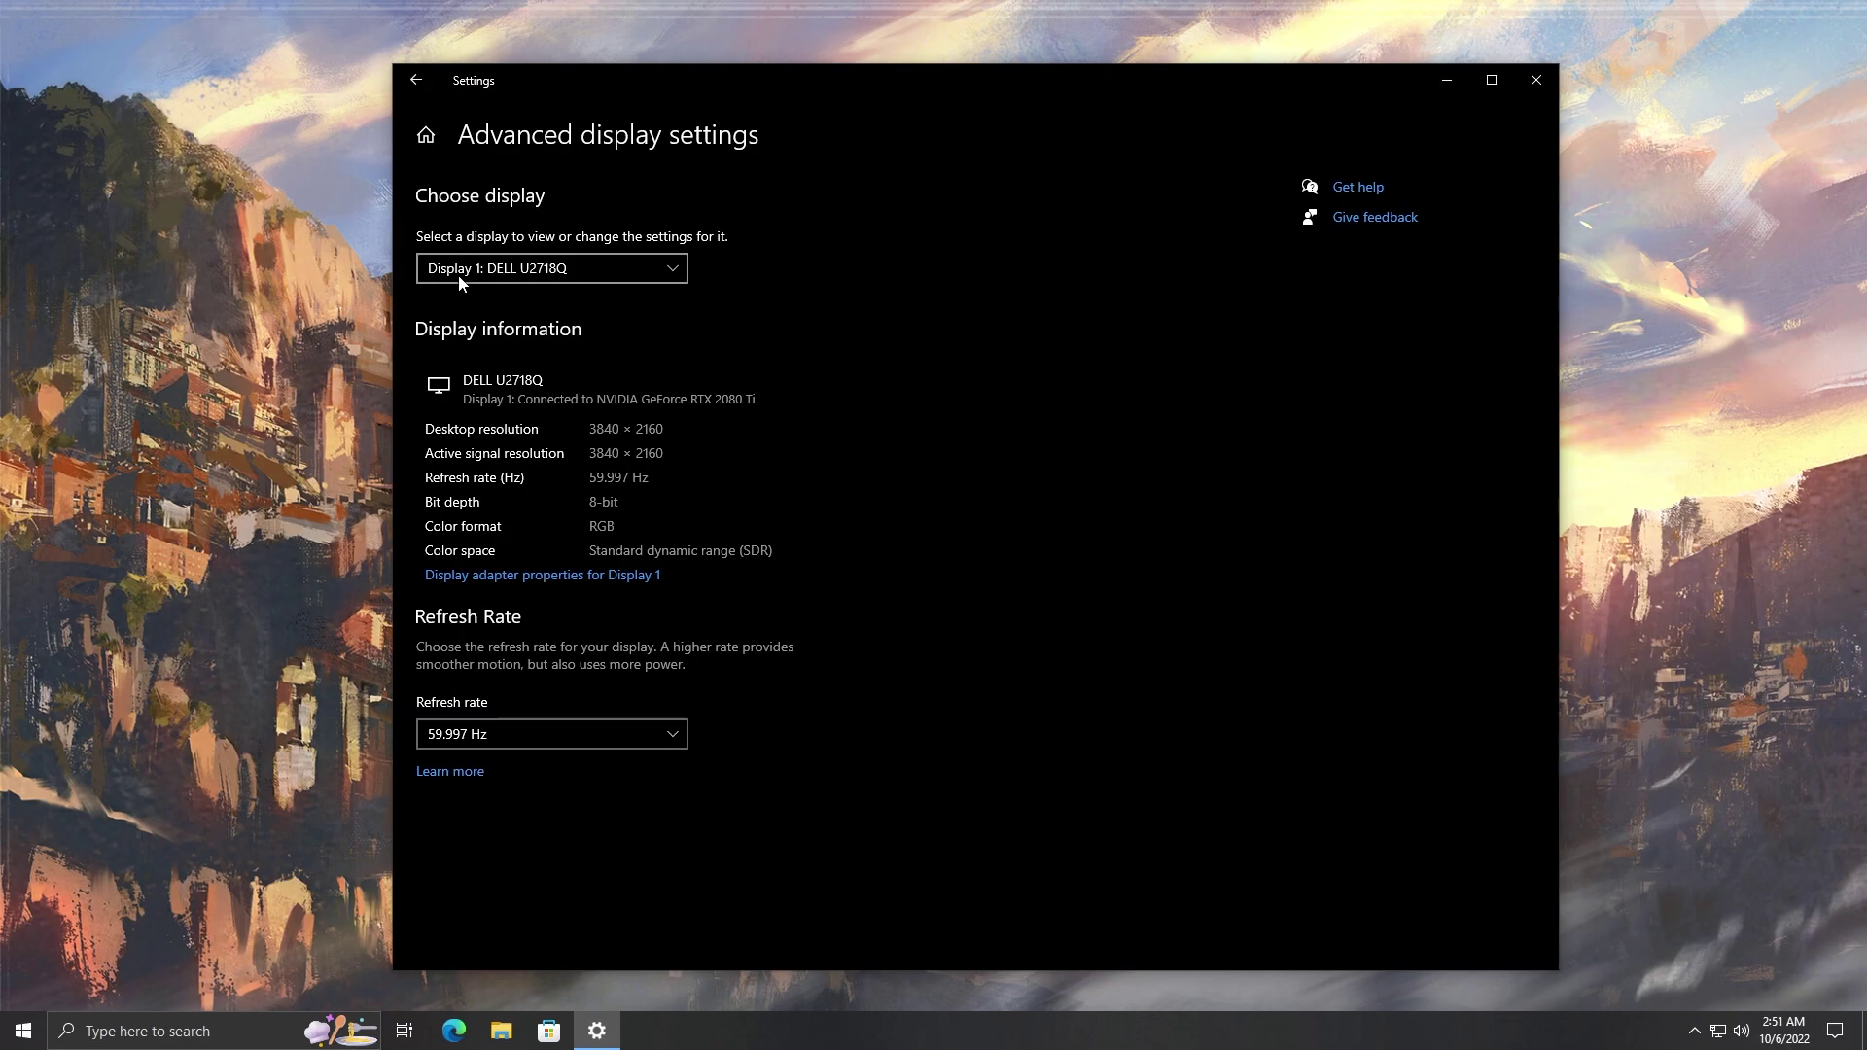
Inspect the DELL monitor's available refresh rates without changing them
left_click(603, 270)
left_click(605, 202)
left_click(603, 258)
left_click(749, 308)
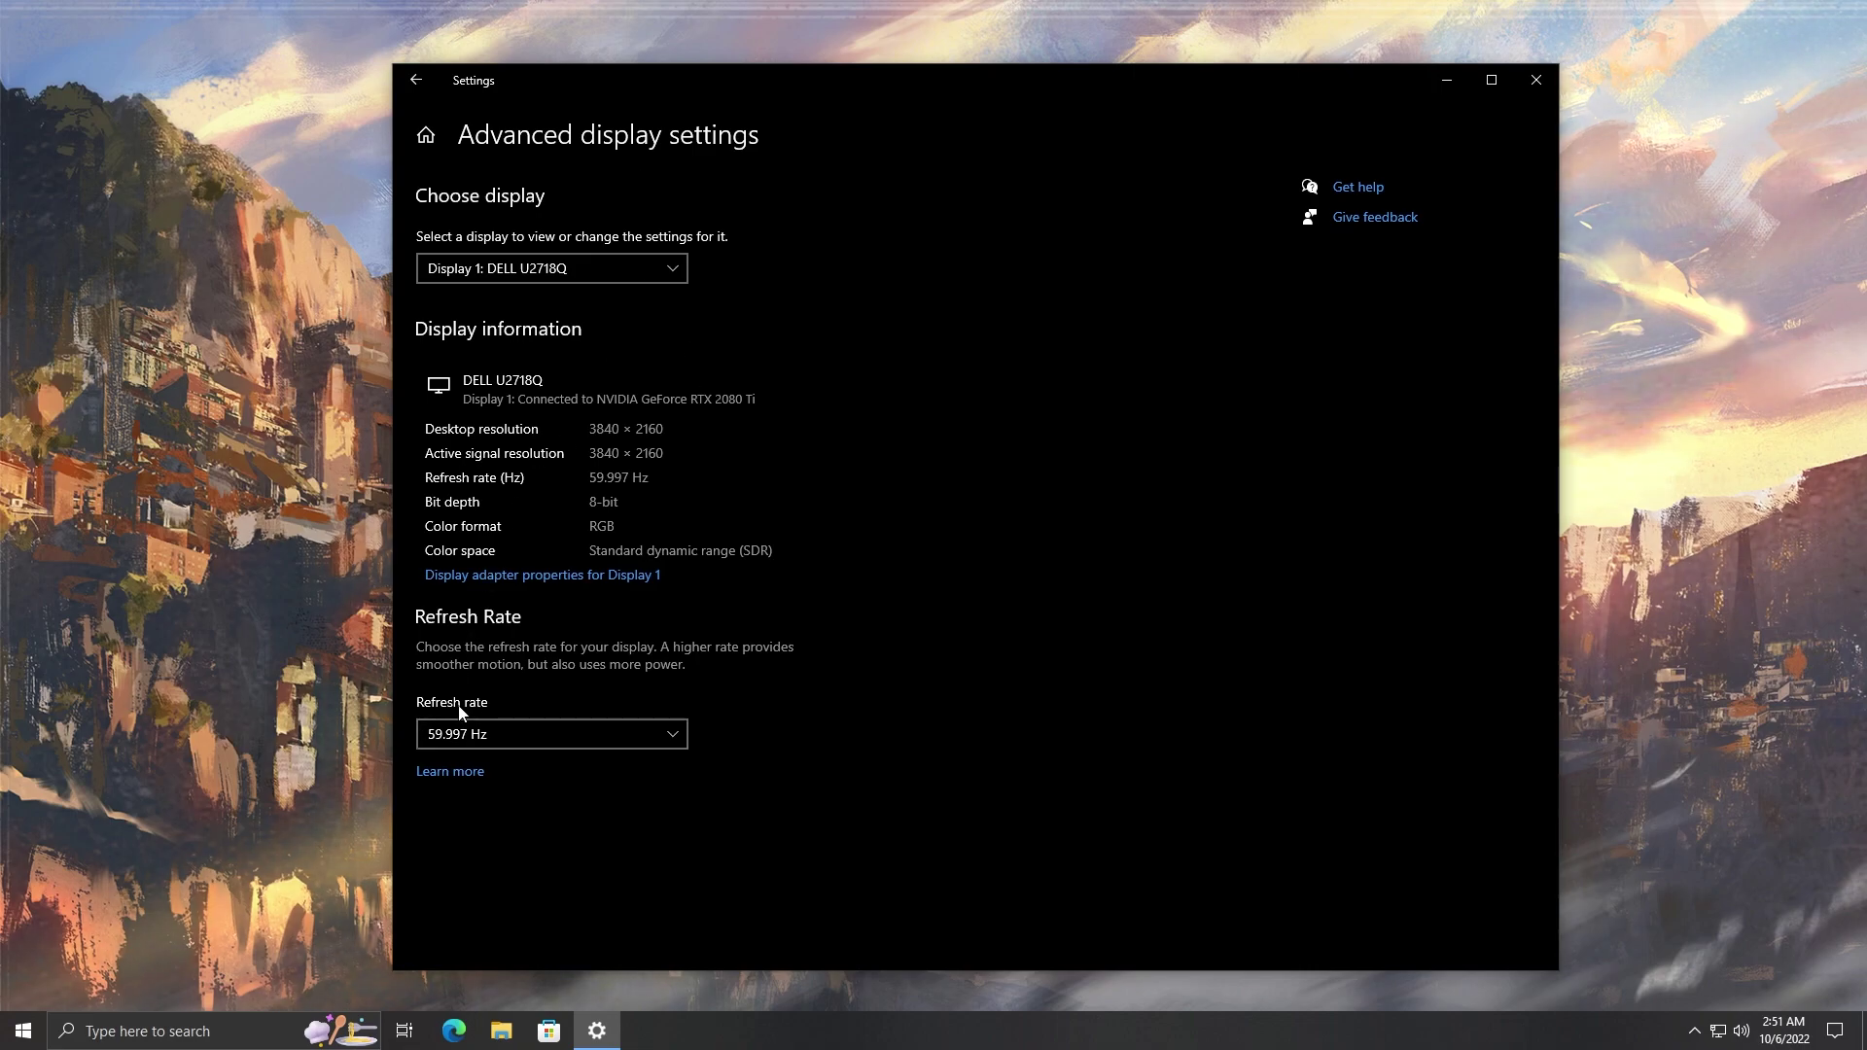
left_click(480, 726)
left_click(564, 656)
Select Display 2: ROG PG258Q, confirm 240.000 Hz, and close Settings
left_click(580, 274)
left_click(559, 294)
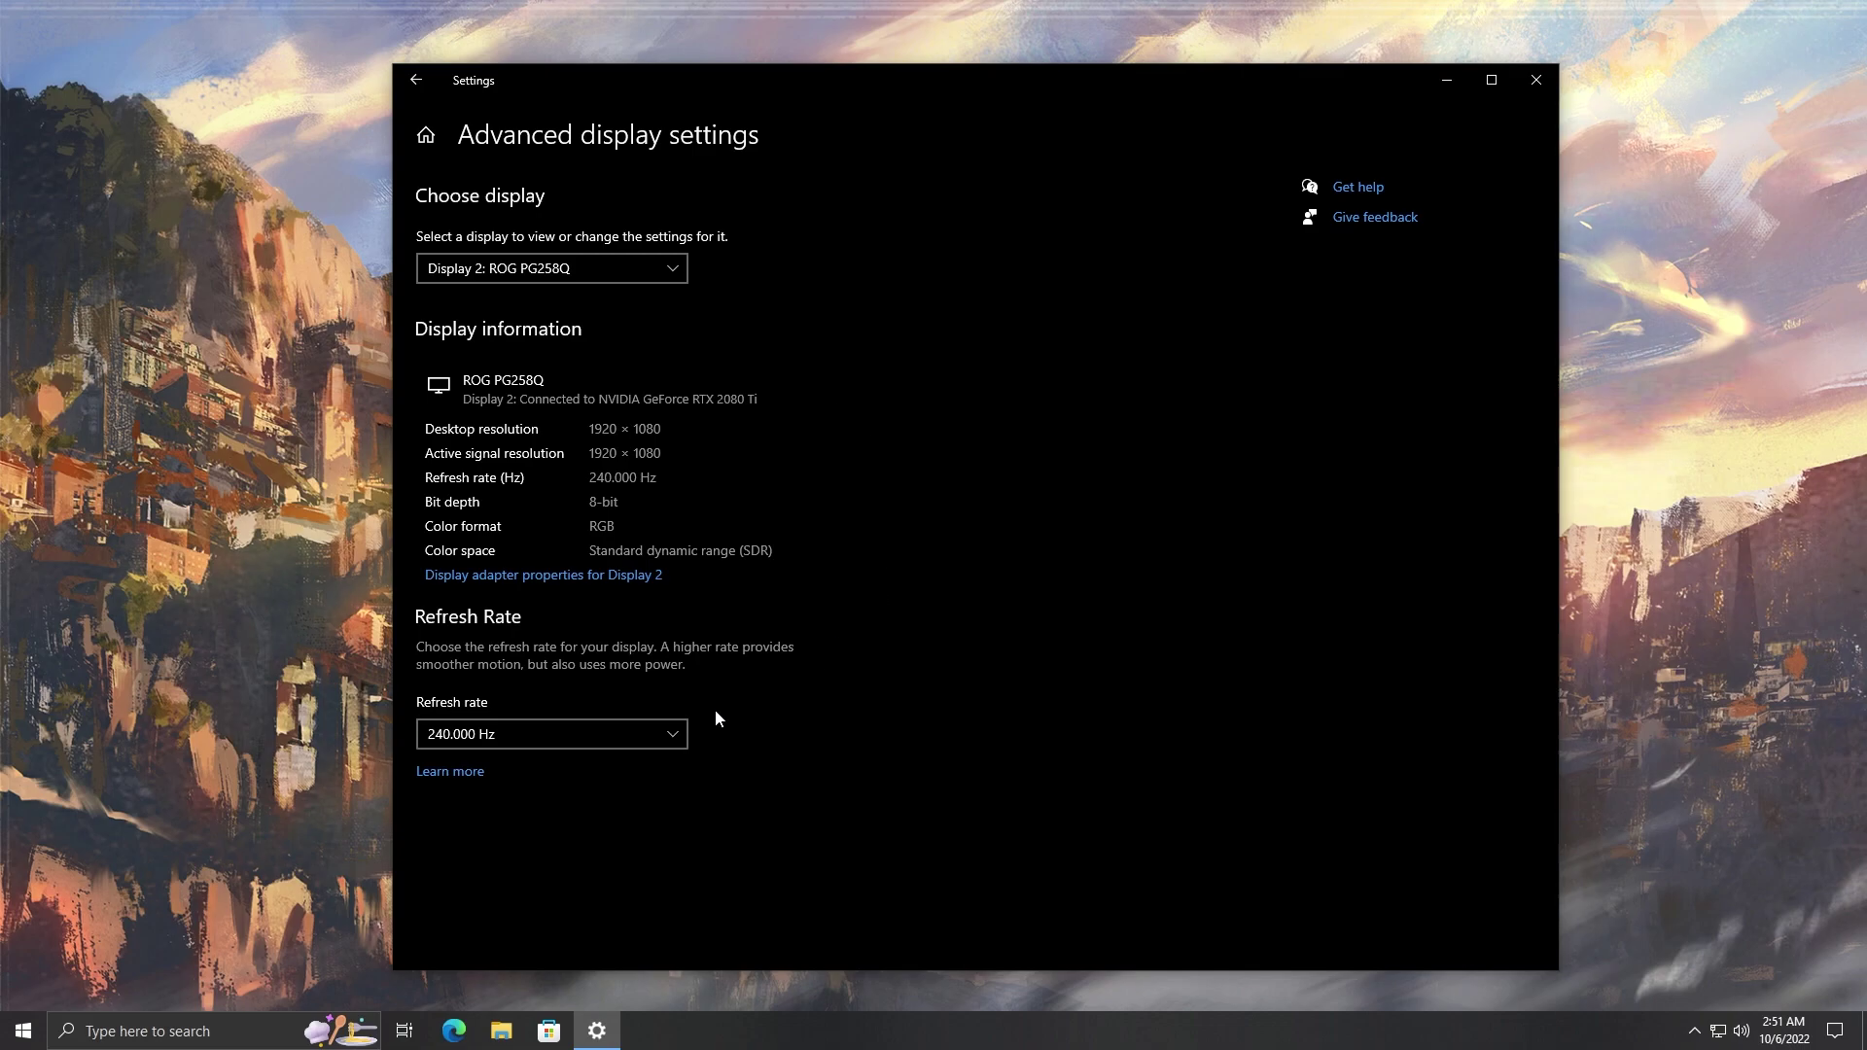
left_click(649, 736)
left_click(668, 733)
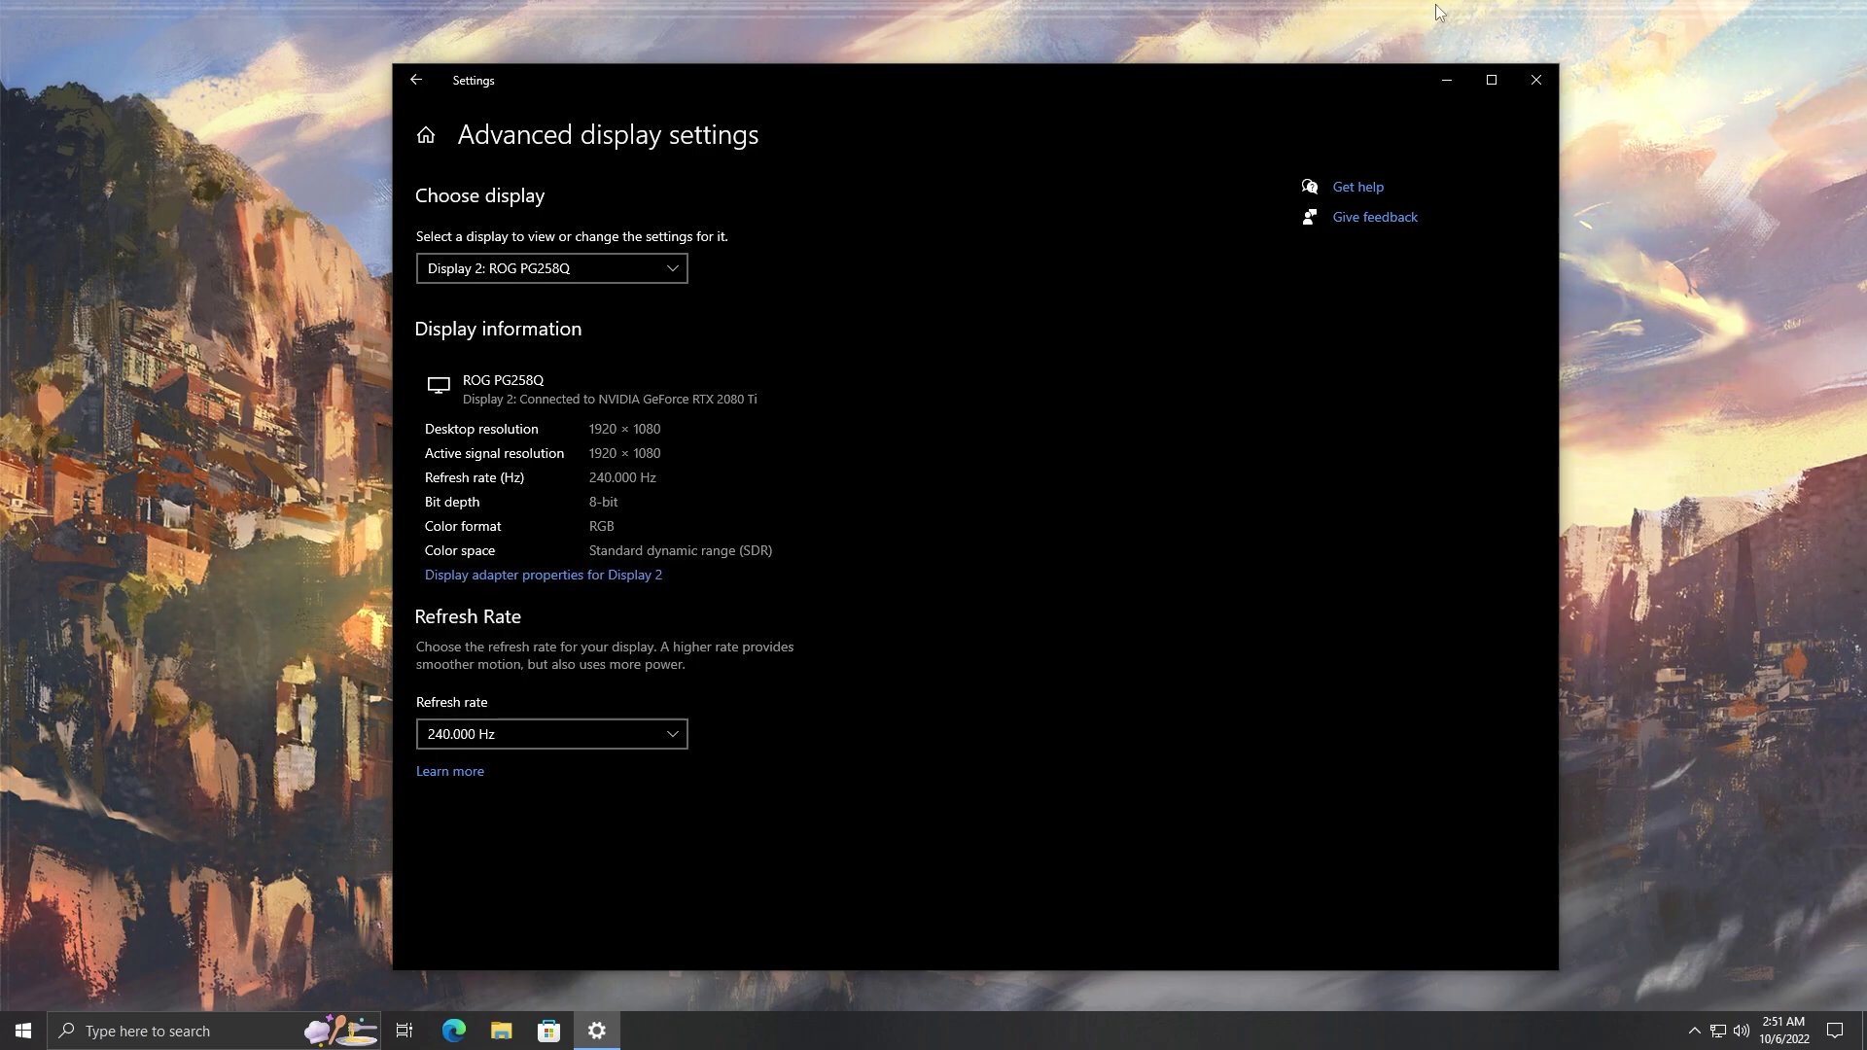
left_click(1533, 90)
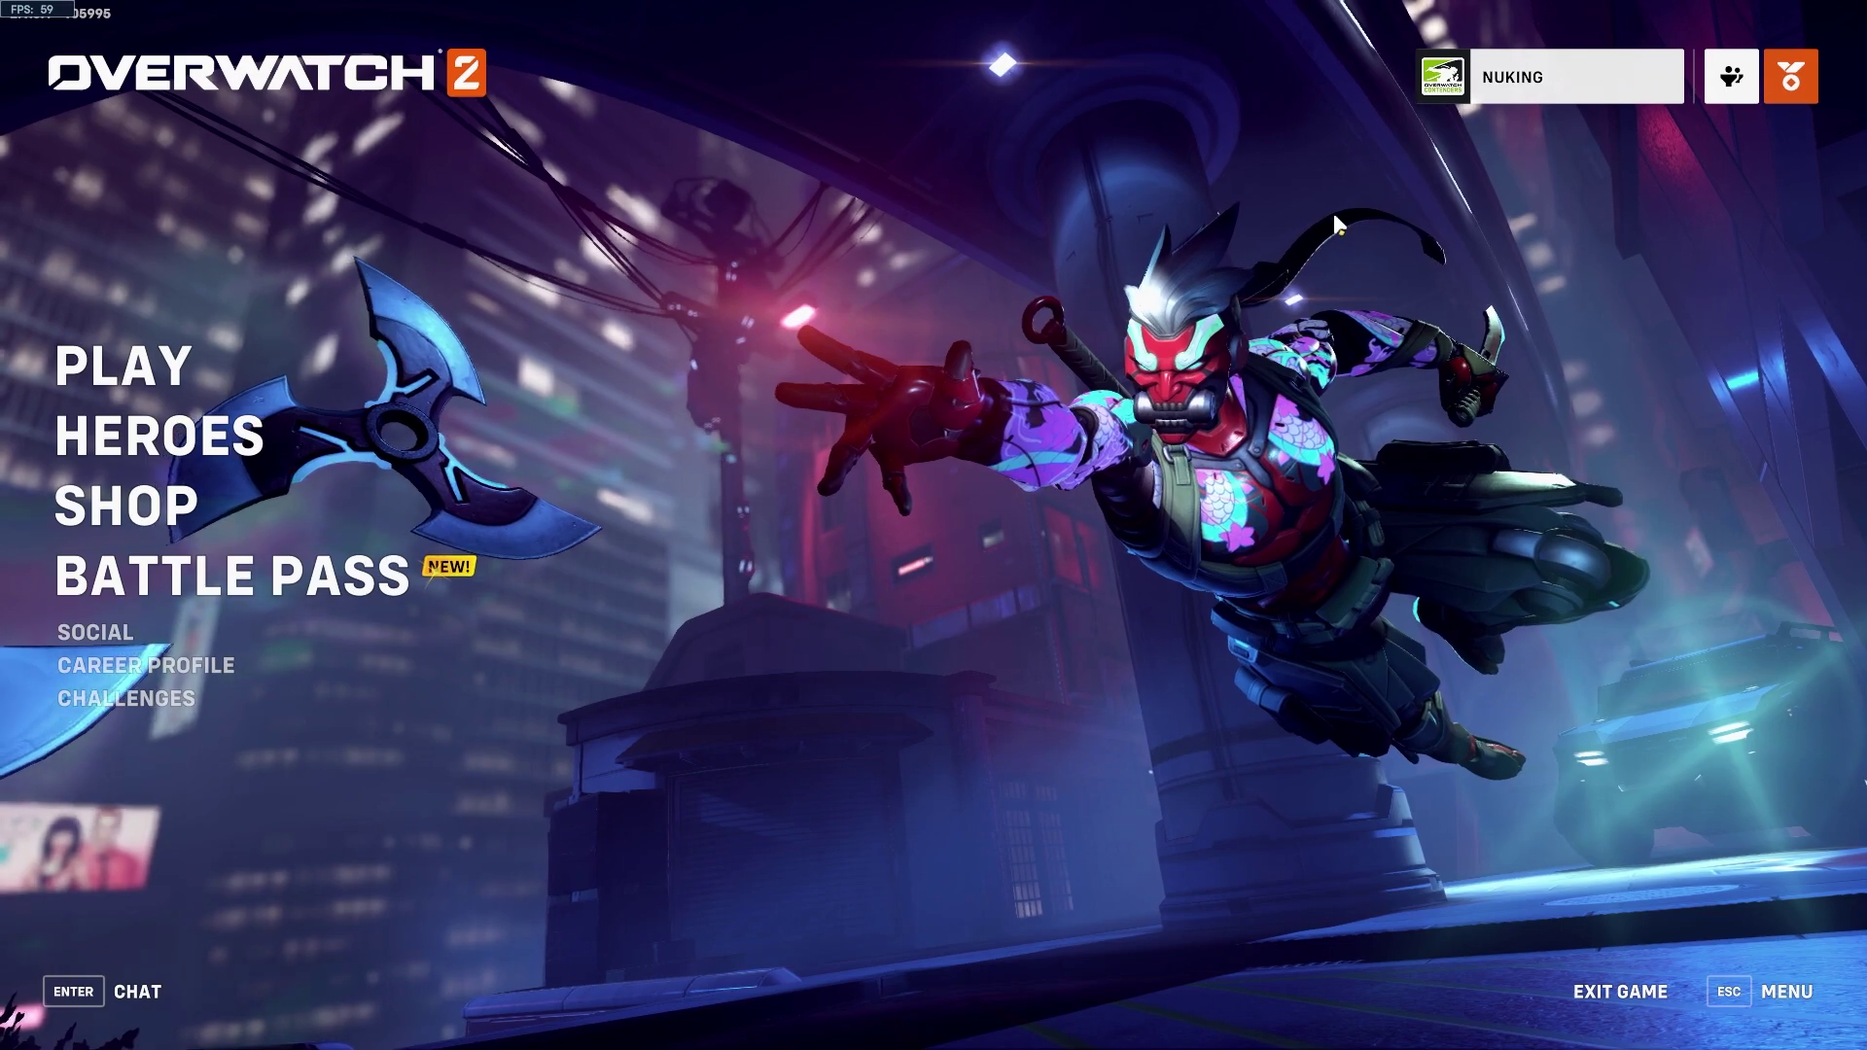
Open Overwatch 2's Video options from the Esc menu
key("Escape")
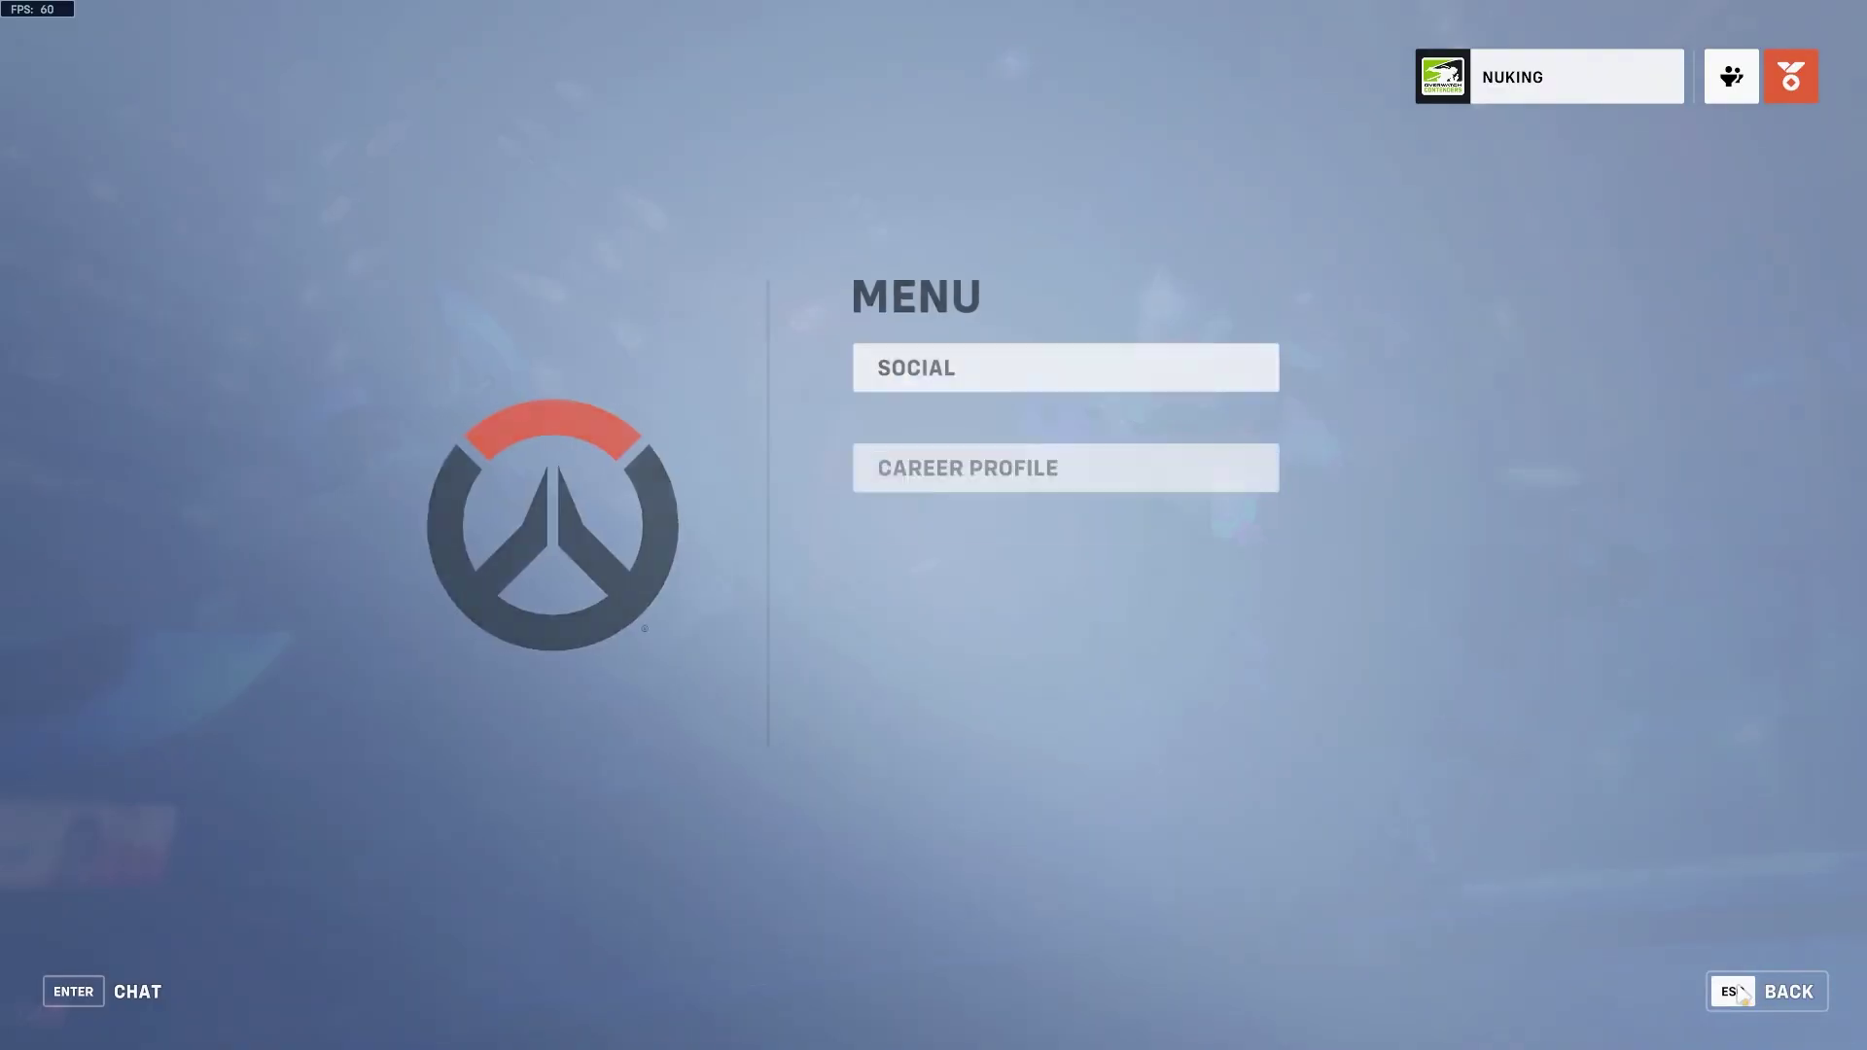
left_click(1238, 550)
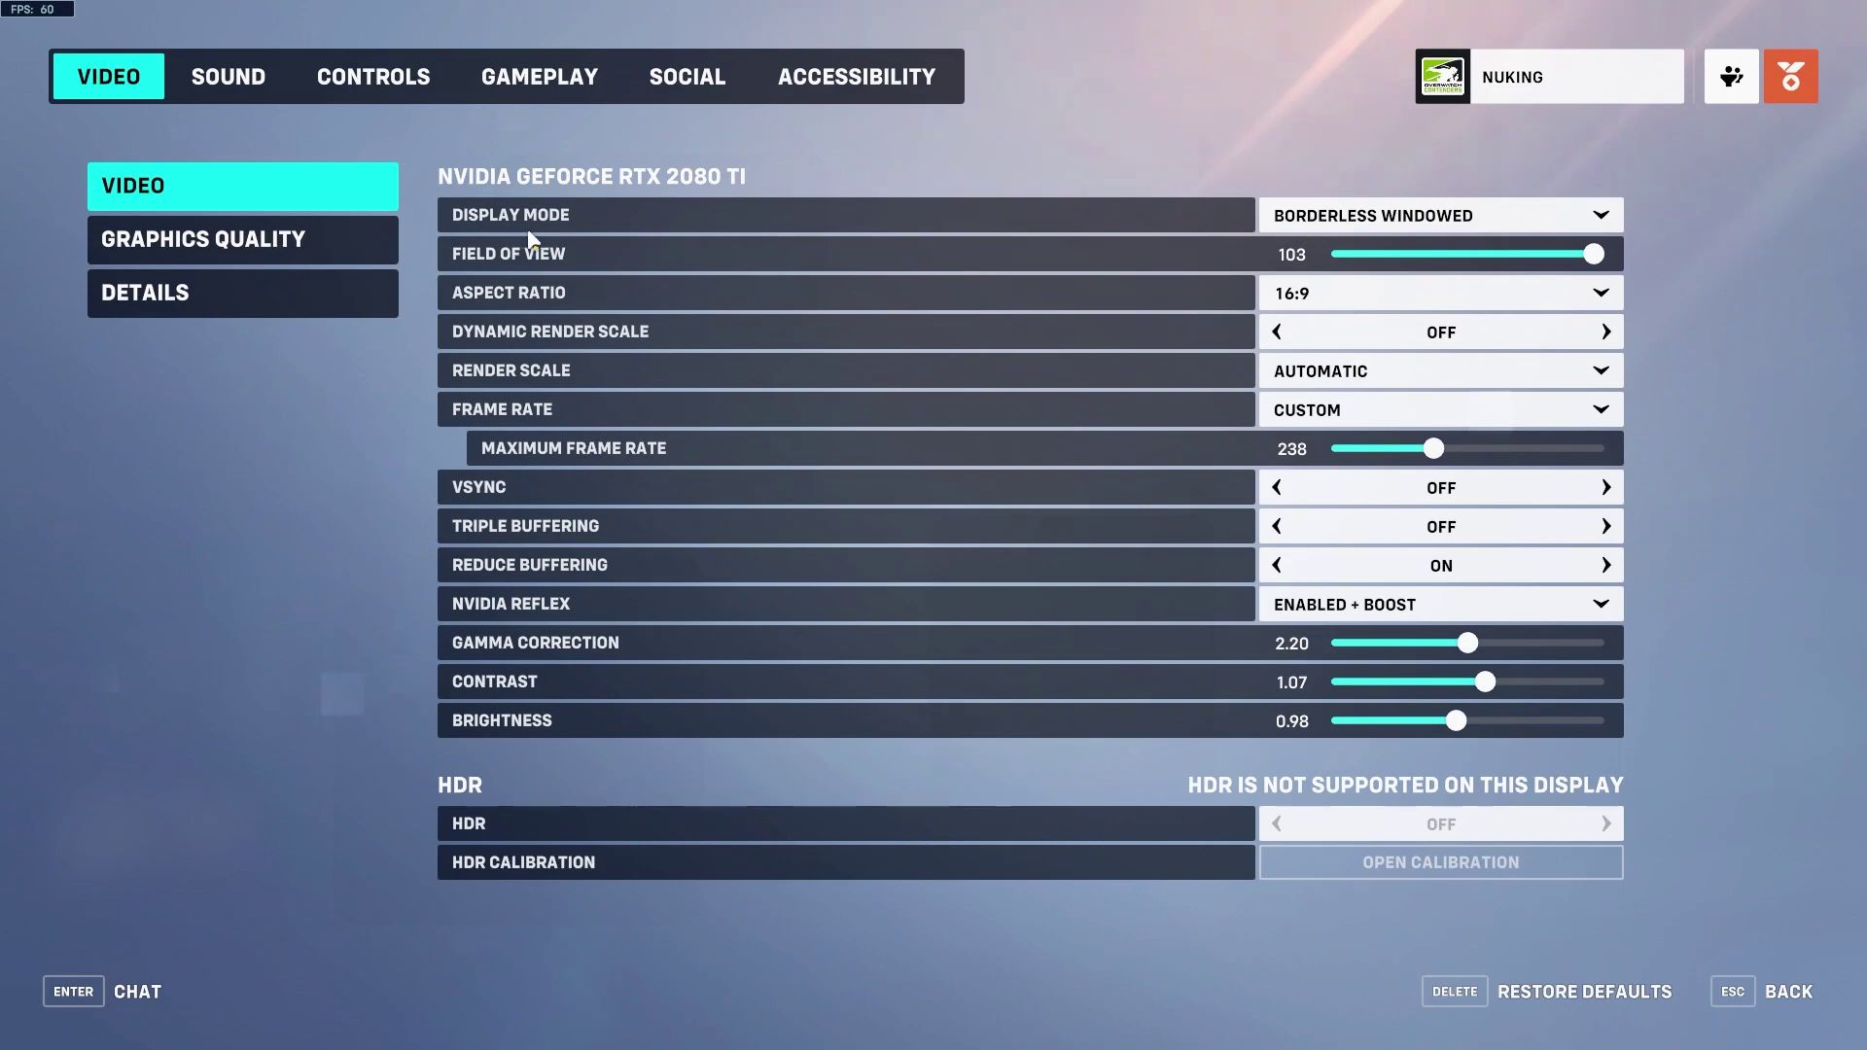
left_click(1303, 219)
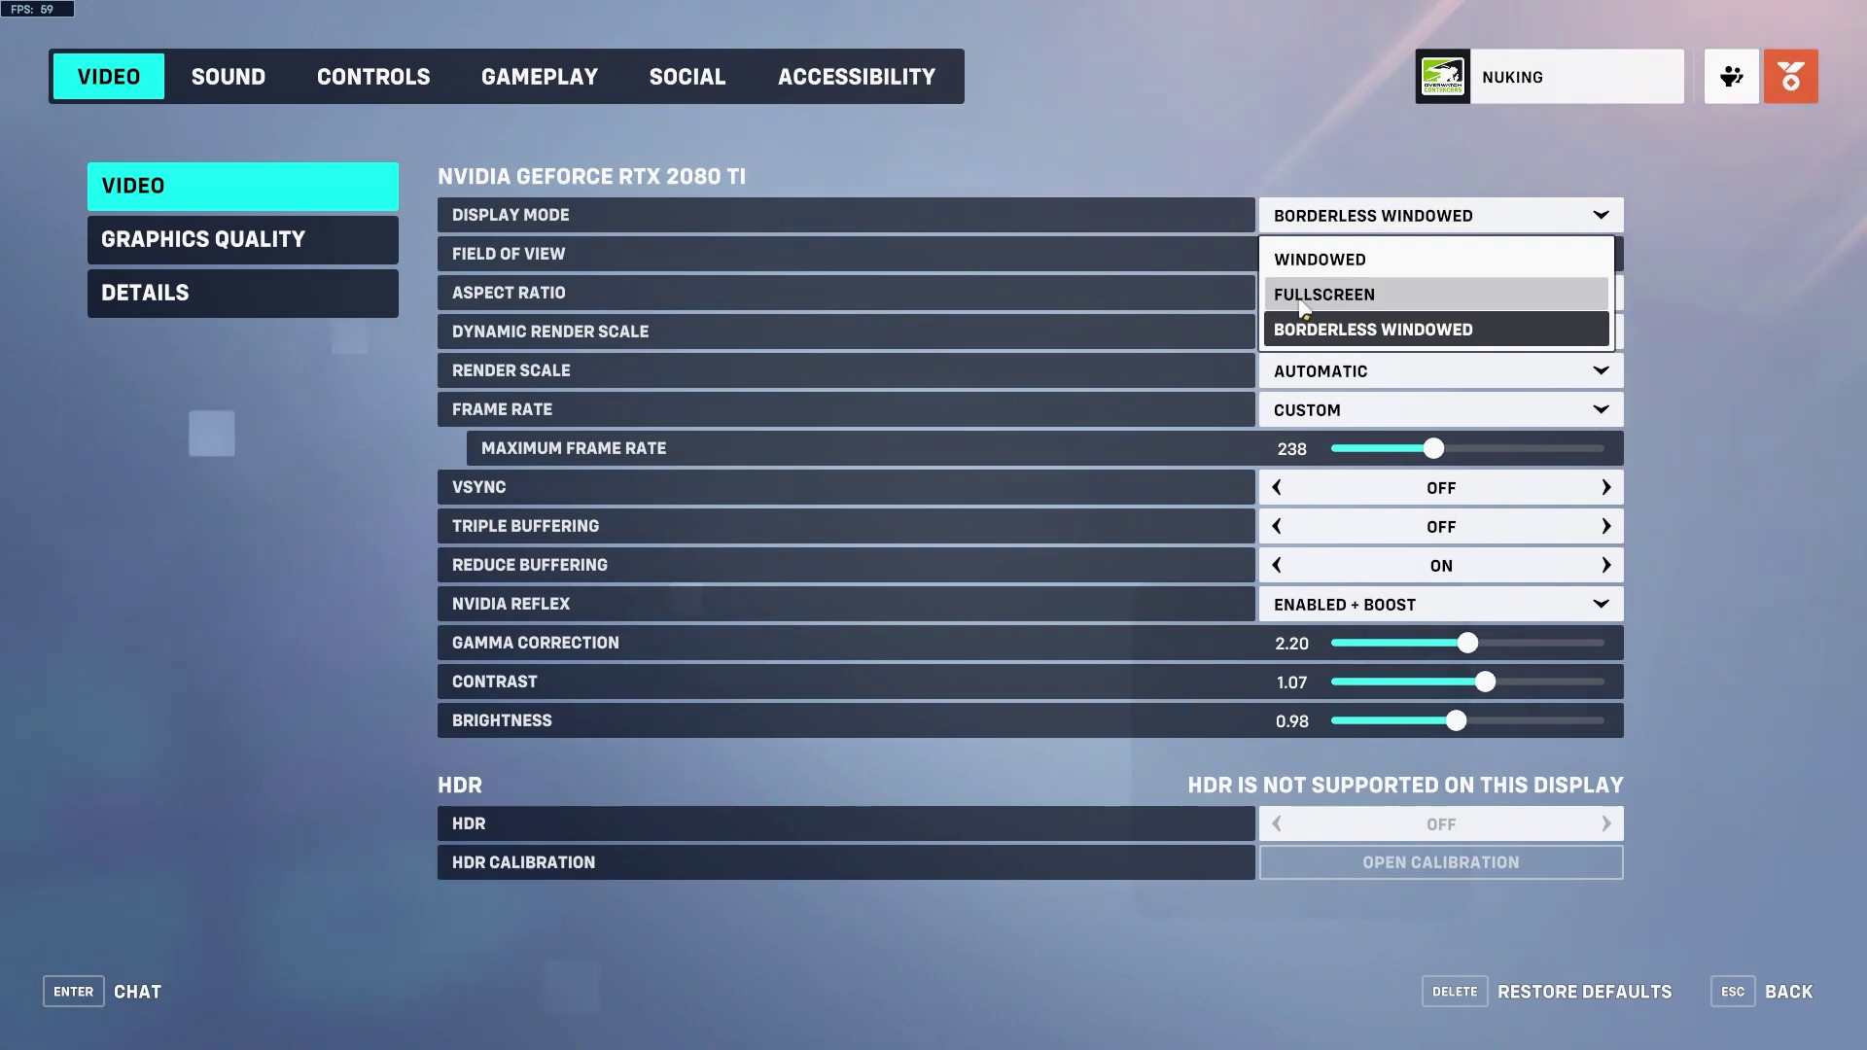
left_click(1737, 328)
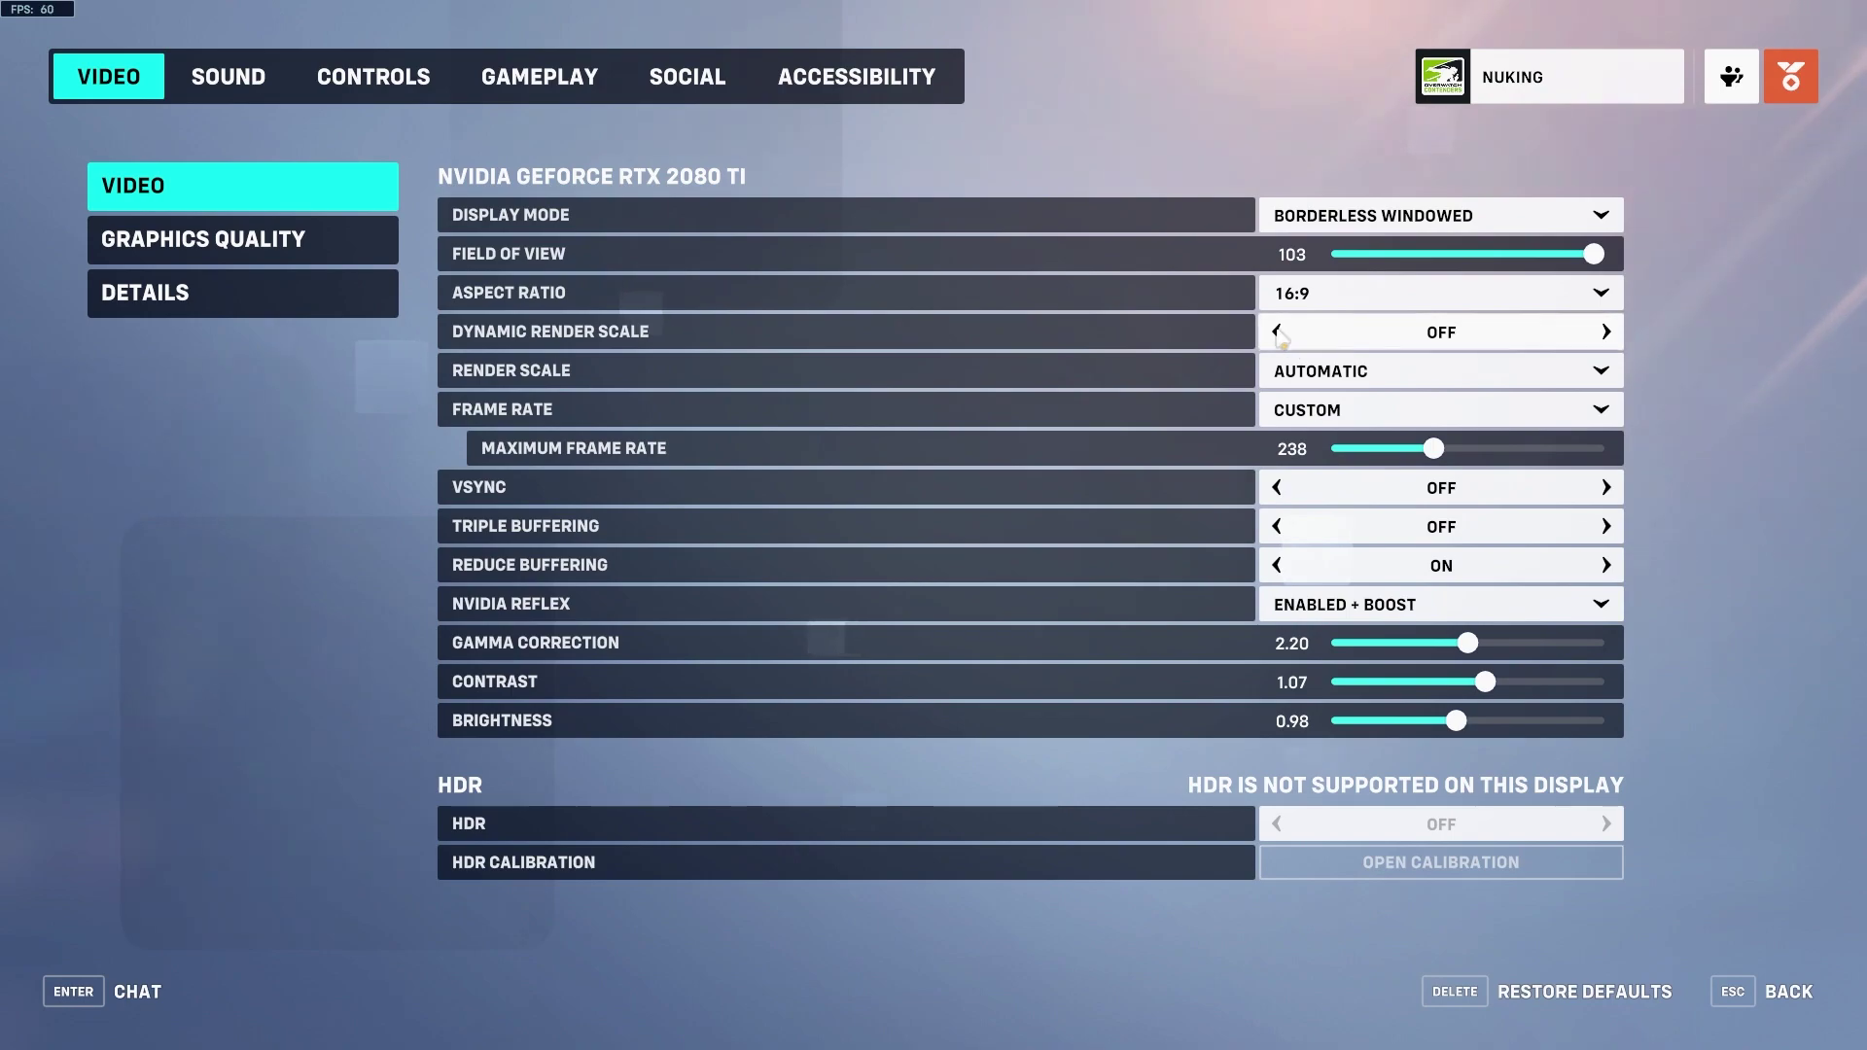
Switch Dynamic Render Scale on and back off, then view the Render Scale options
left_click(1277, 333)
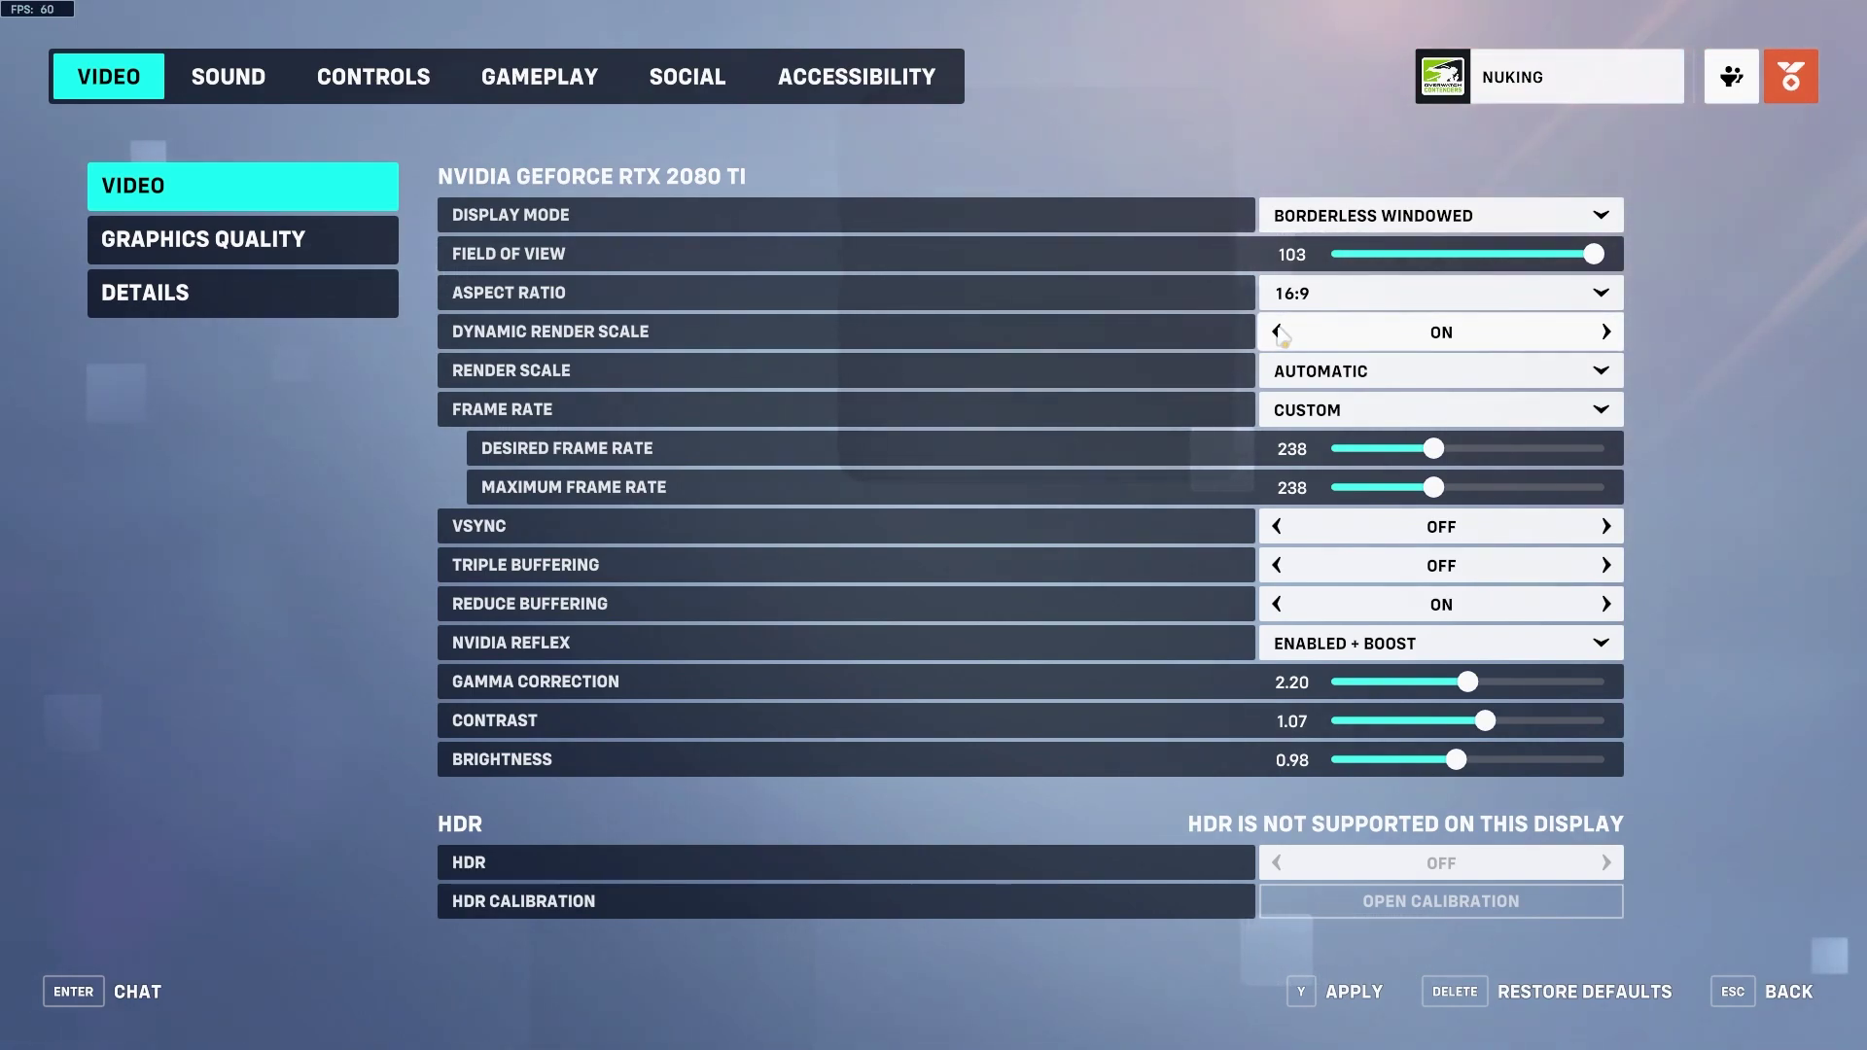
left_click(1277, 332)
left_click(1302, 377)
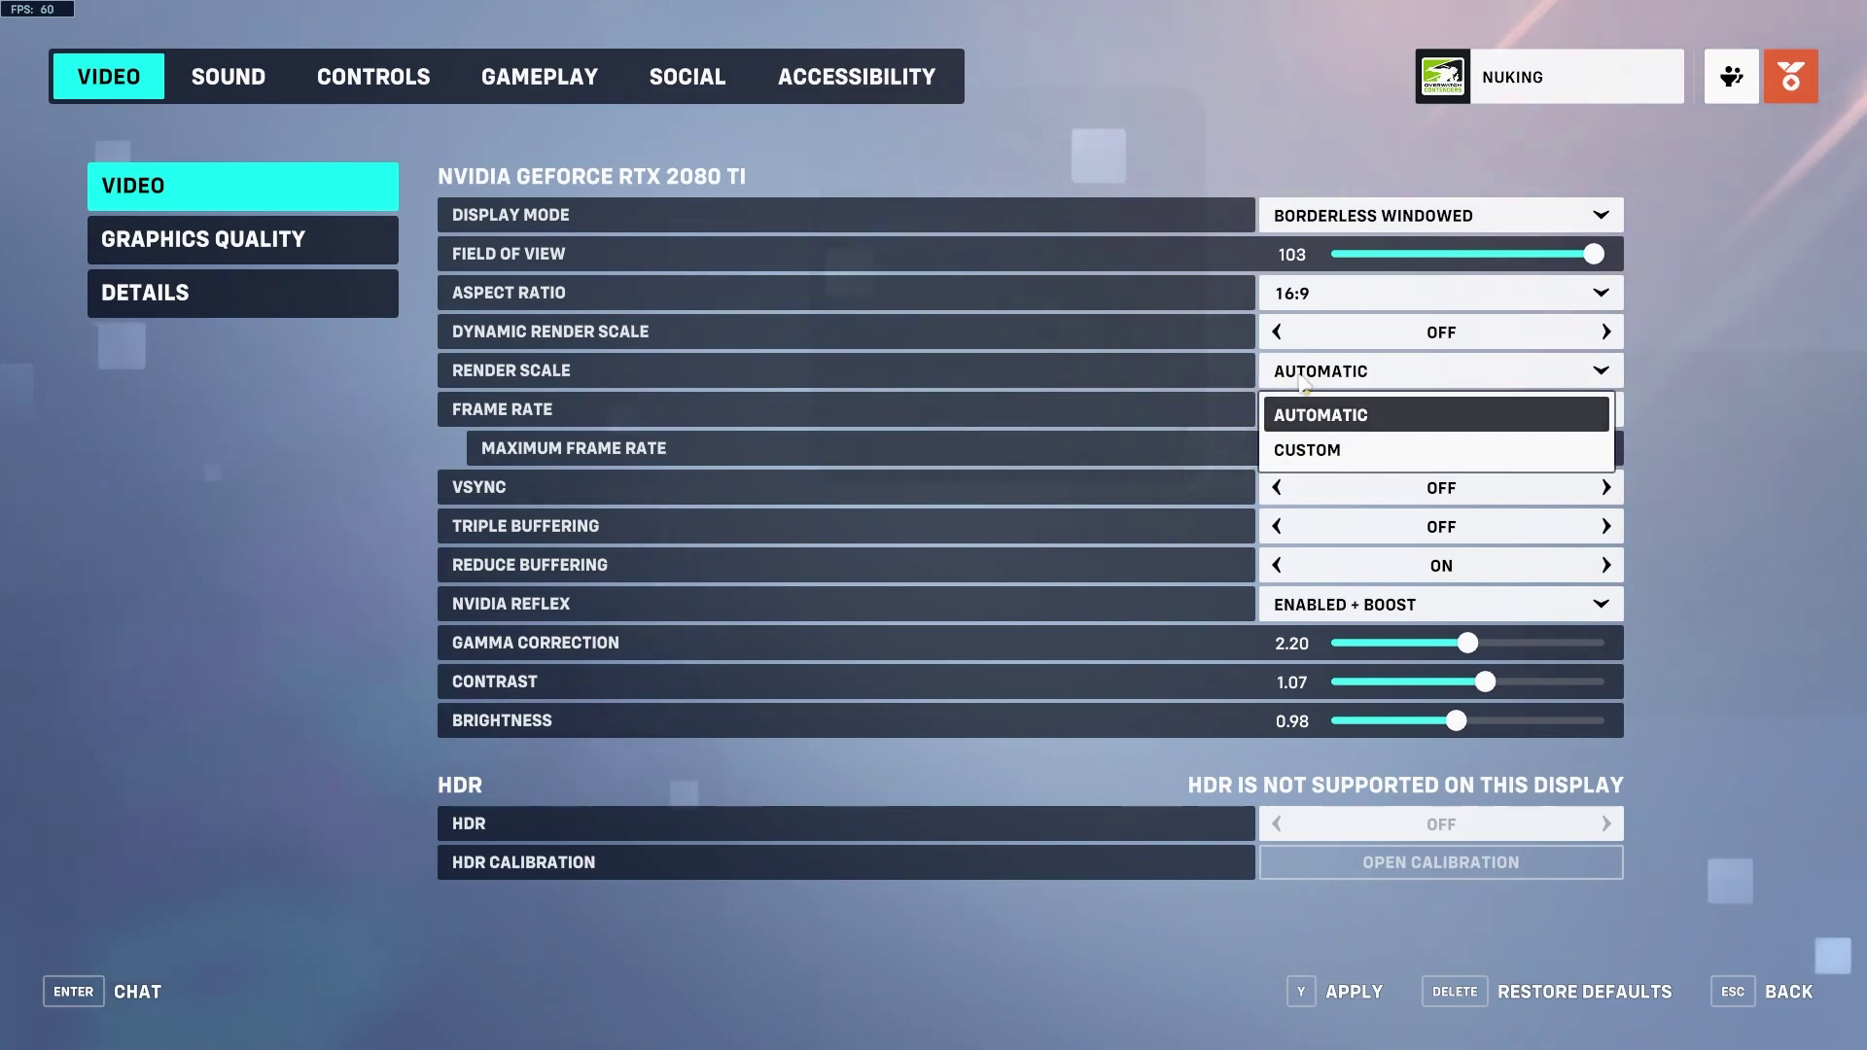
Choose Custom render scale and set In-Game Resolution to 150% after trying 200%
left_click(1305, 452)
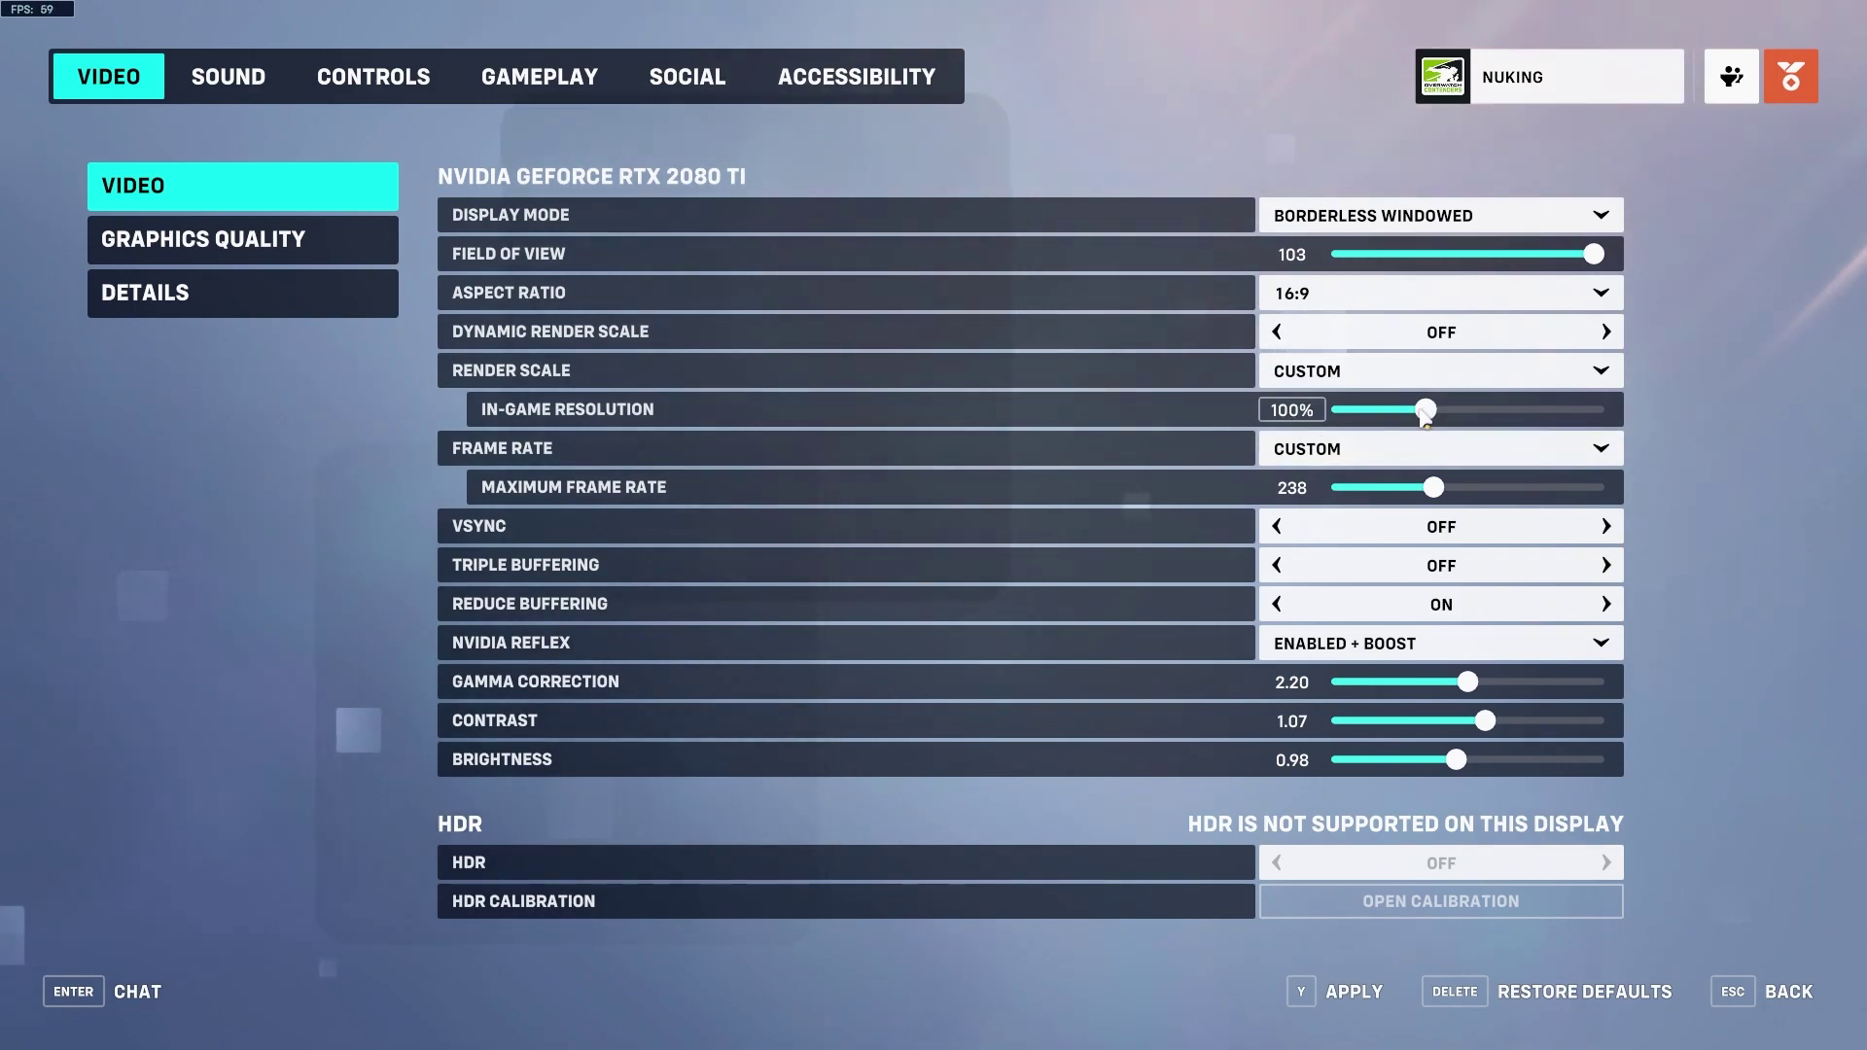
left_click_drag(1427, 410, 1678, 416)
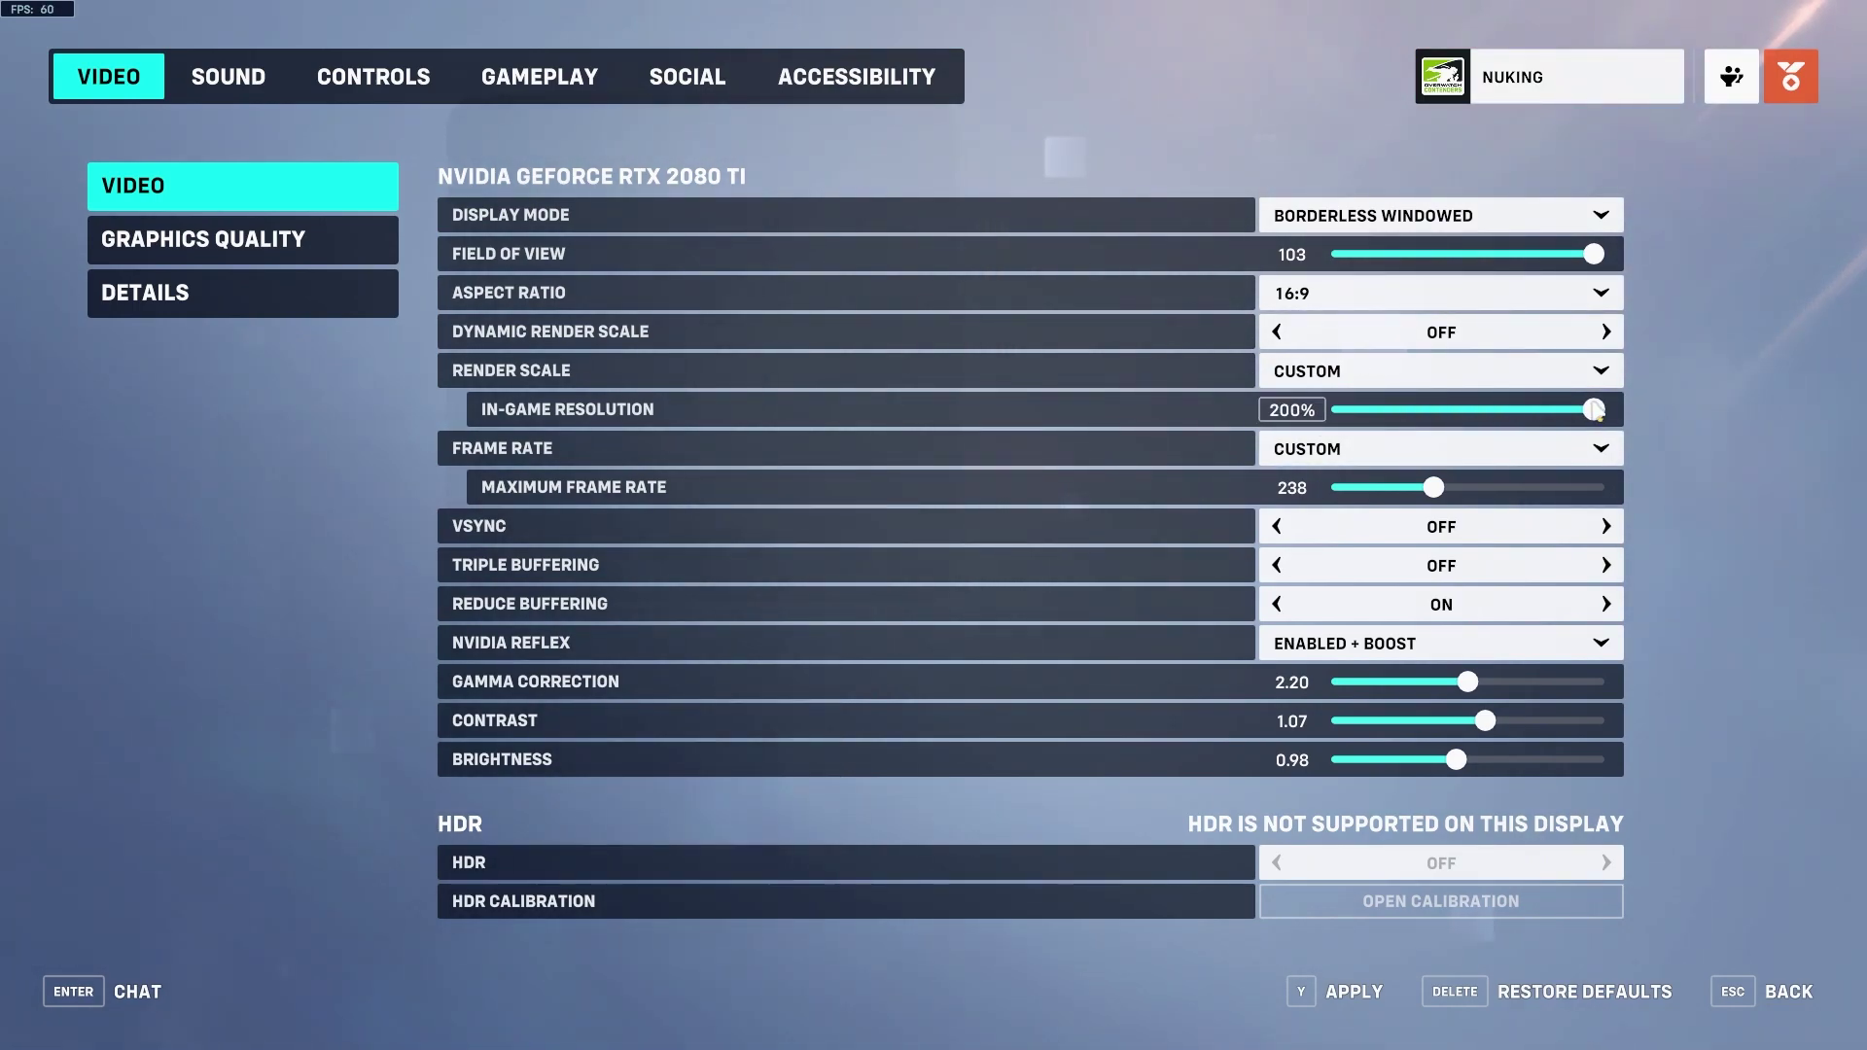
left_click_drag(1594, 411, 1511, 428)
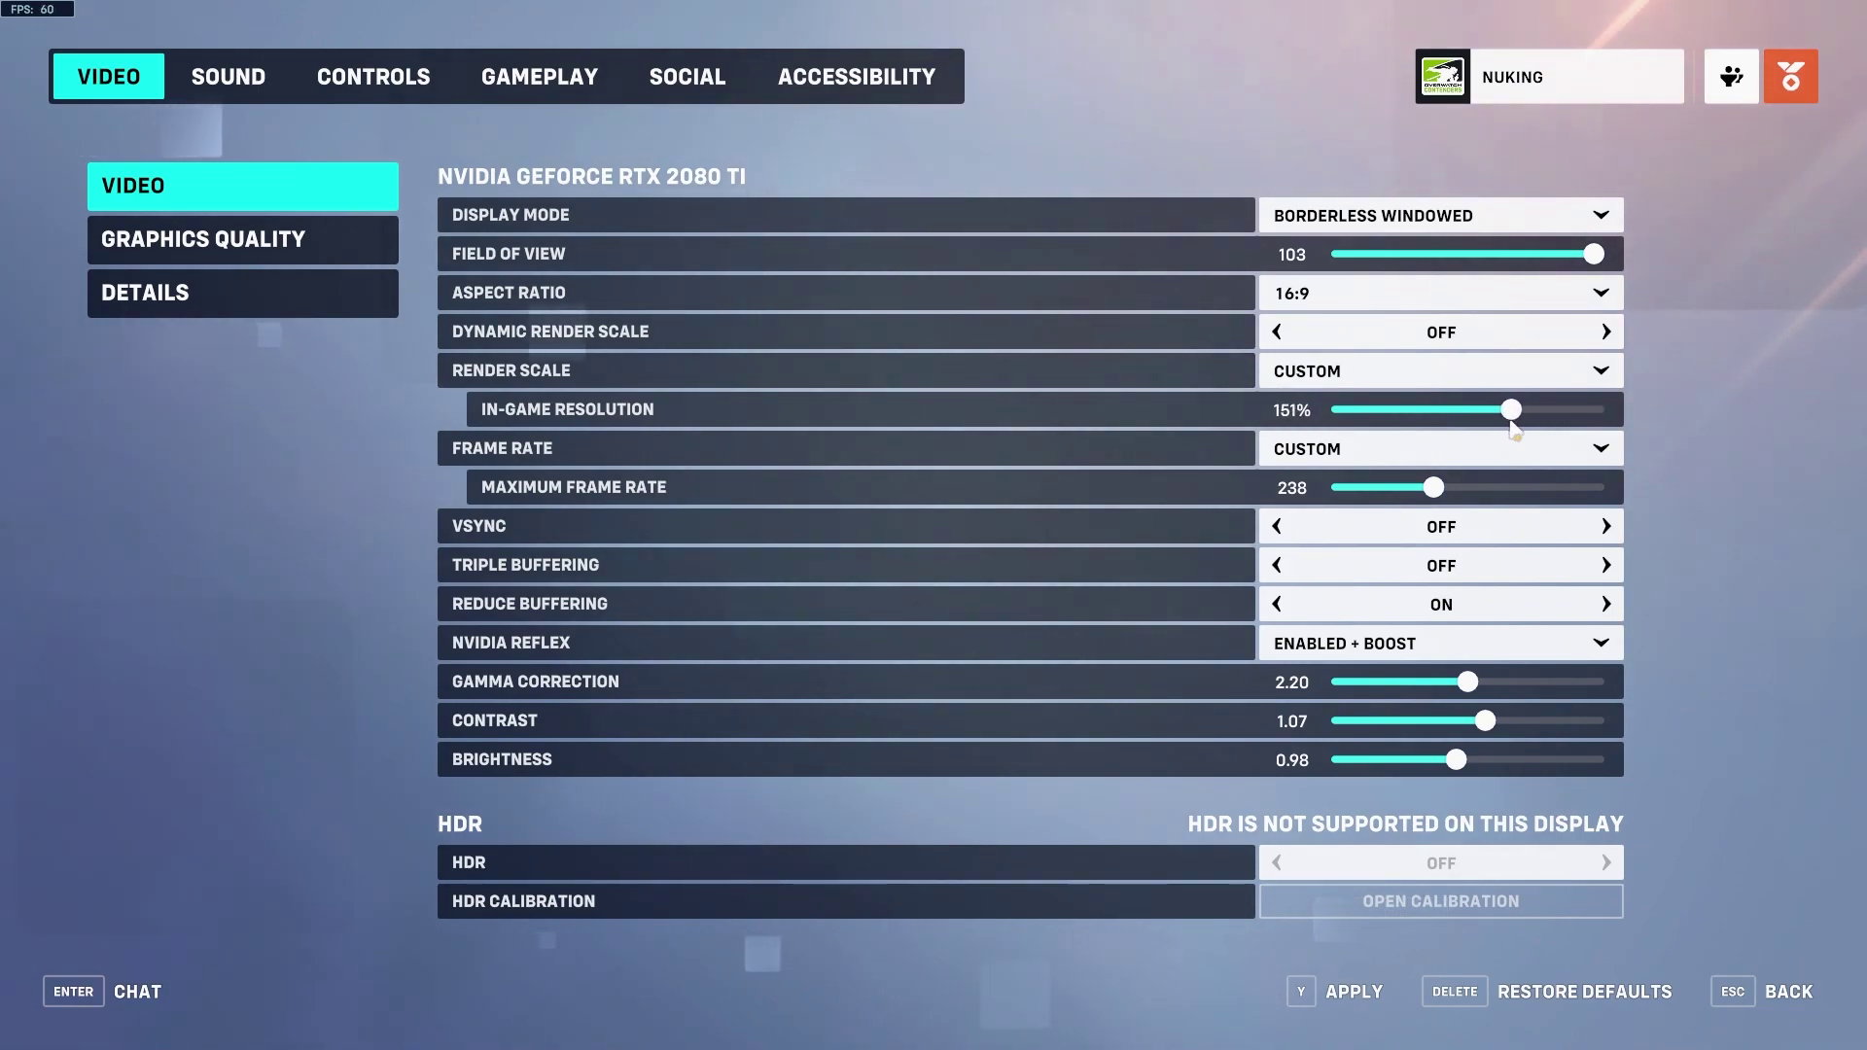
left_click(1317, 461)
left_click(1609, 450)
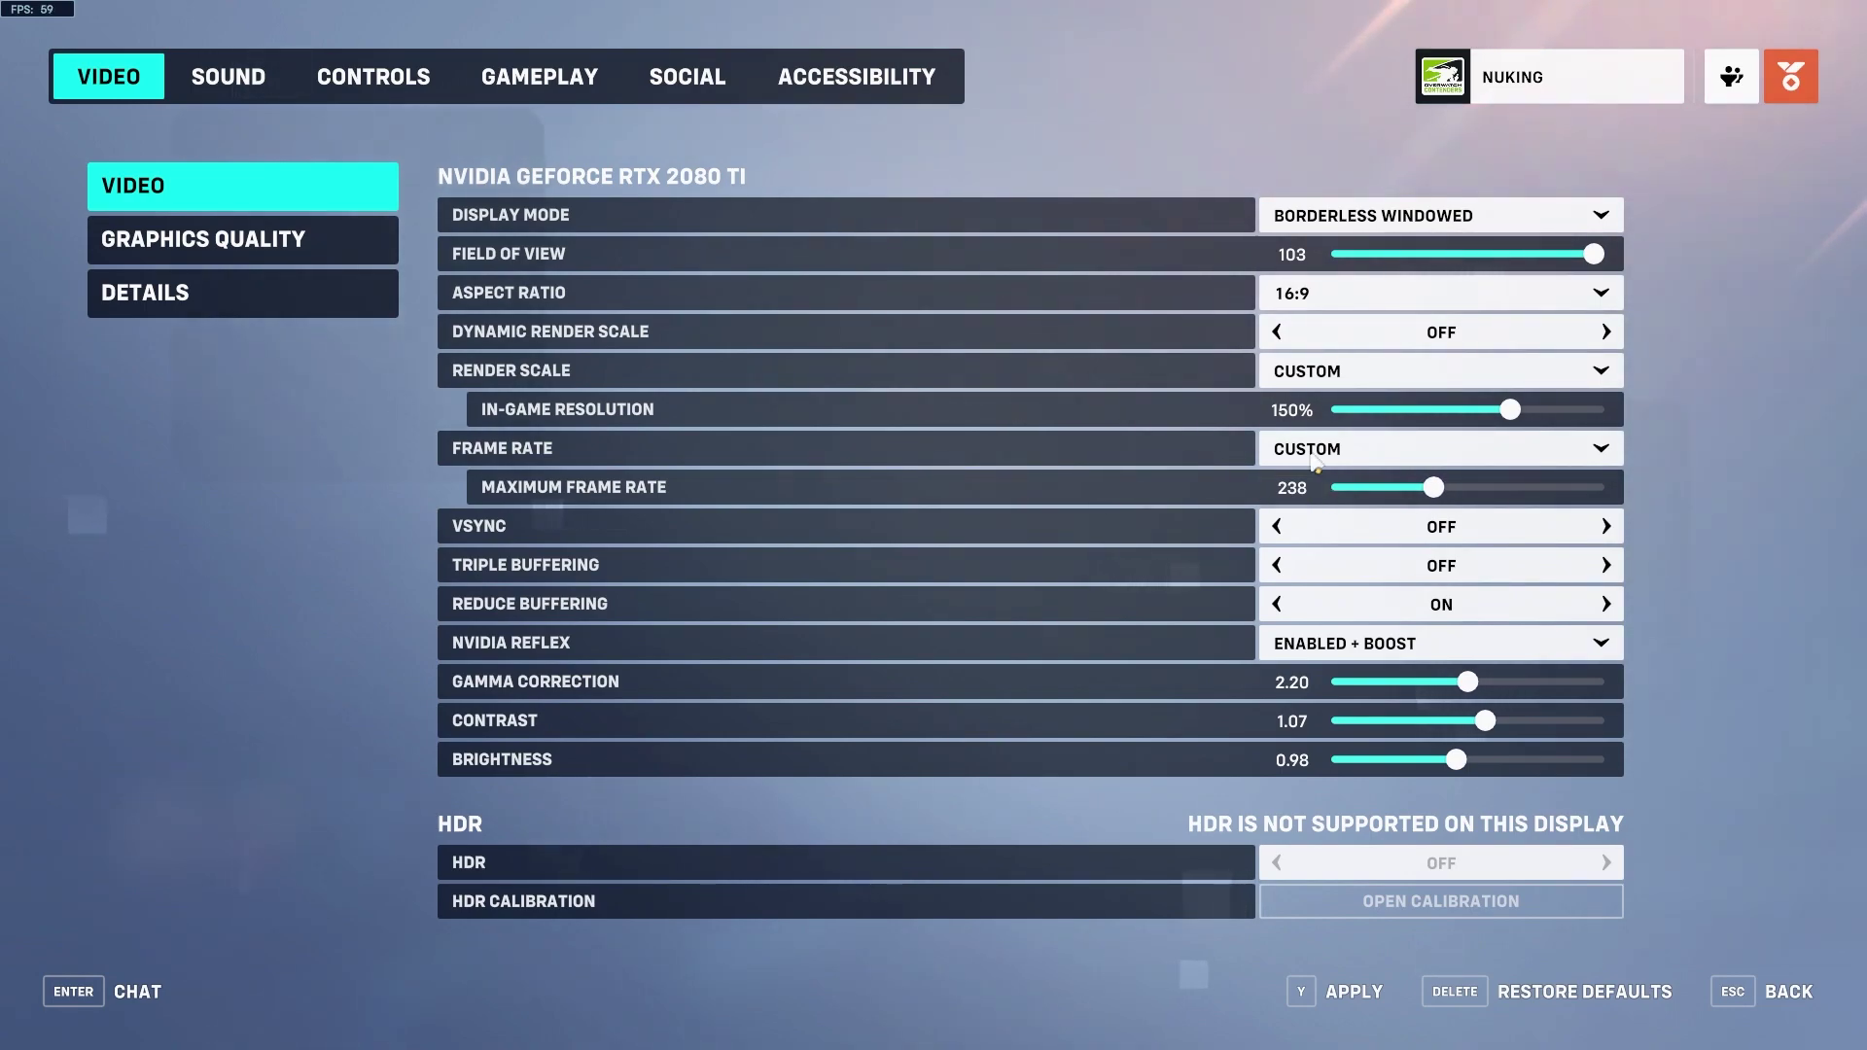
left_click(1324, 449)
left_click(1775, 527)
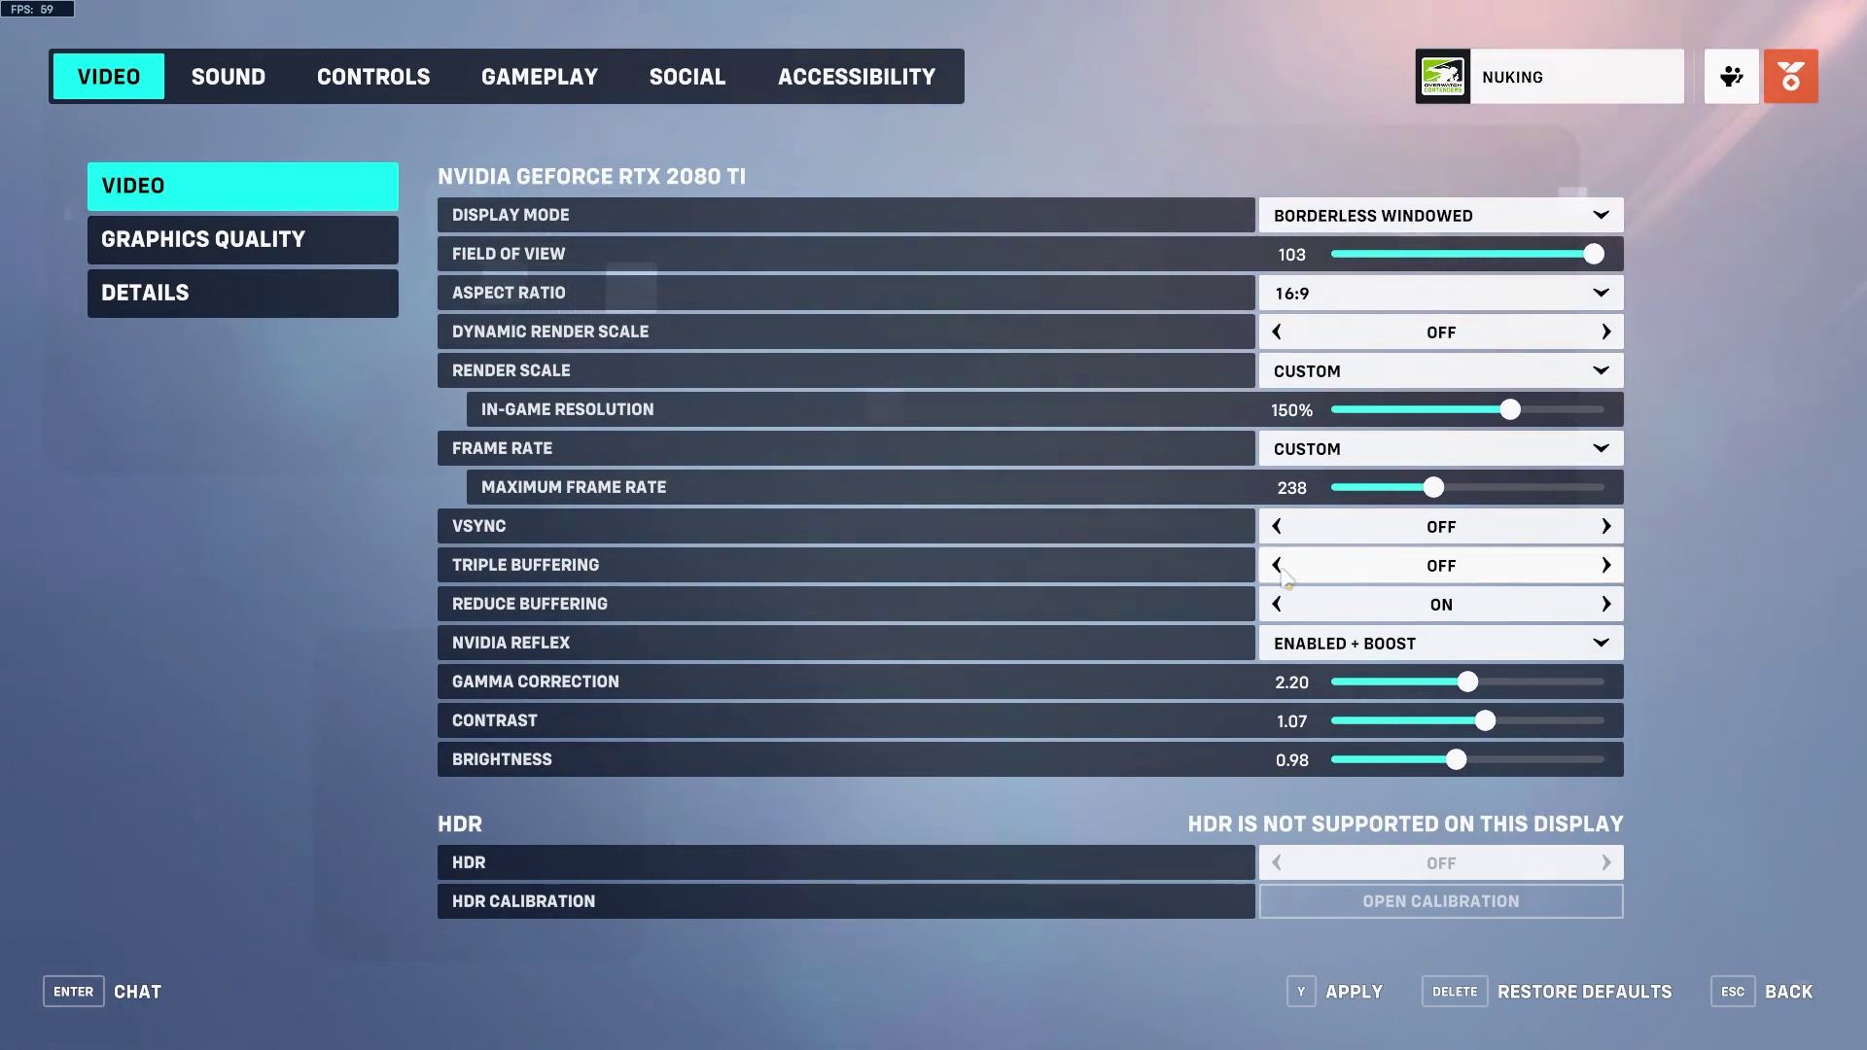
left_click(1307, 646)
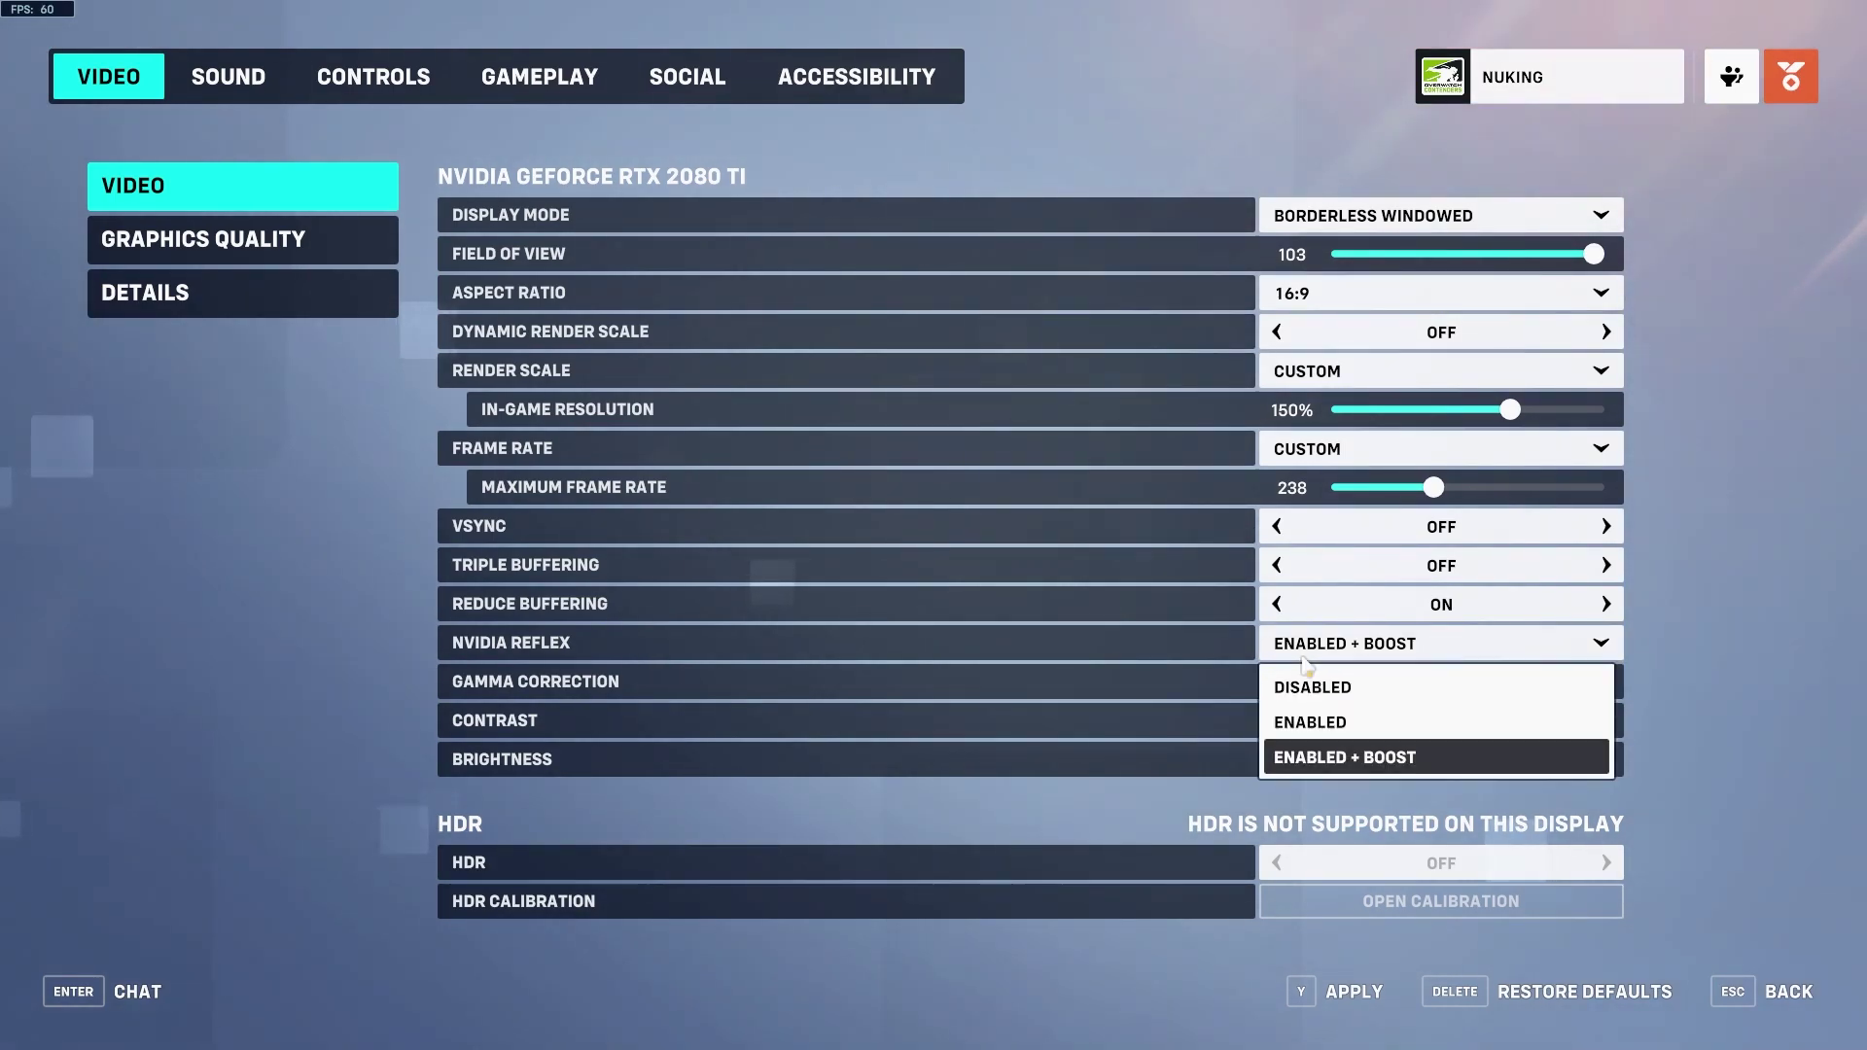
left_click(1667, 734)
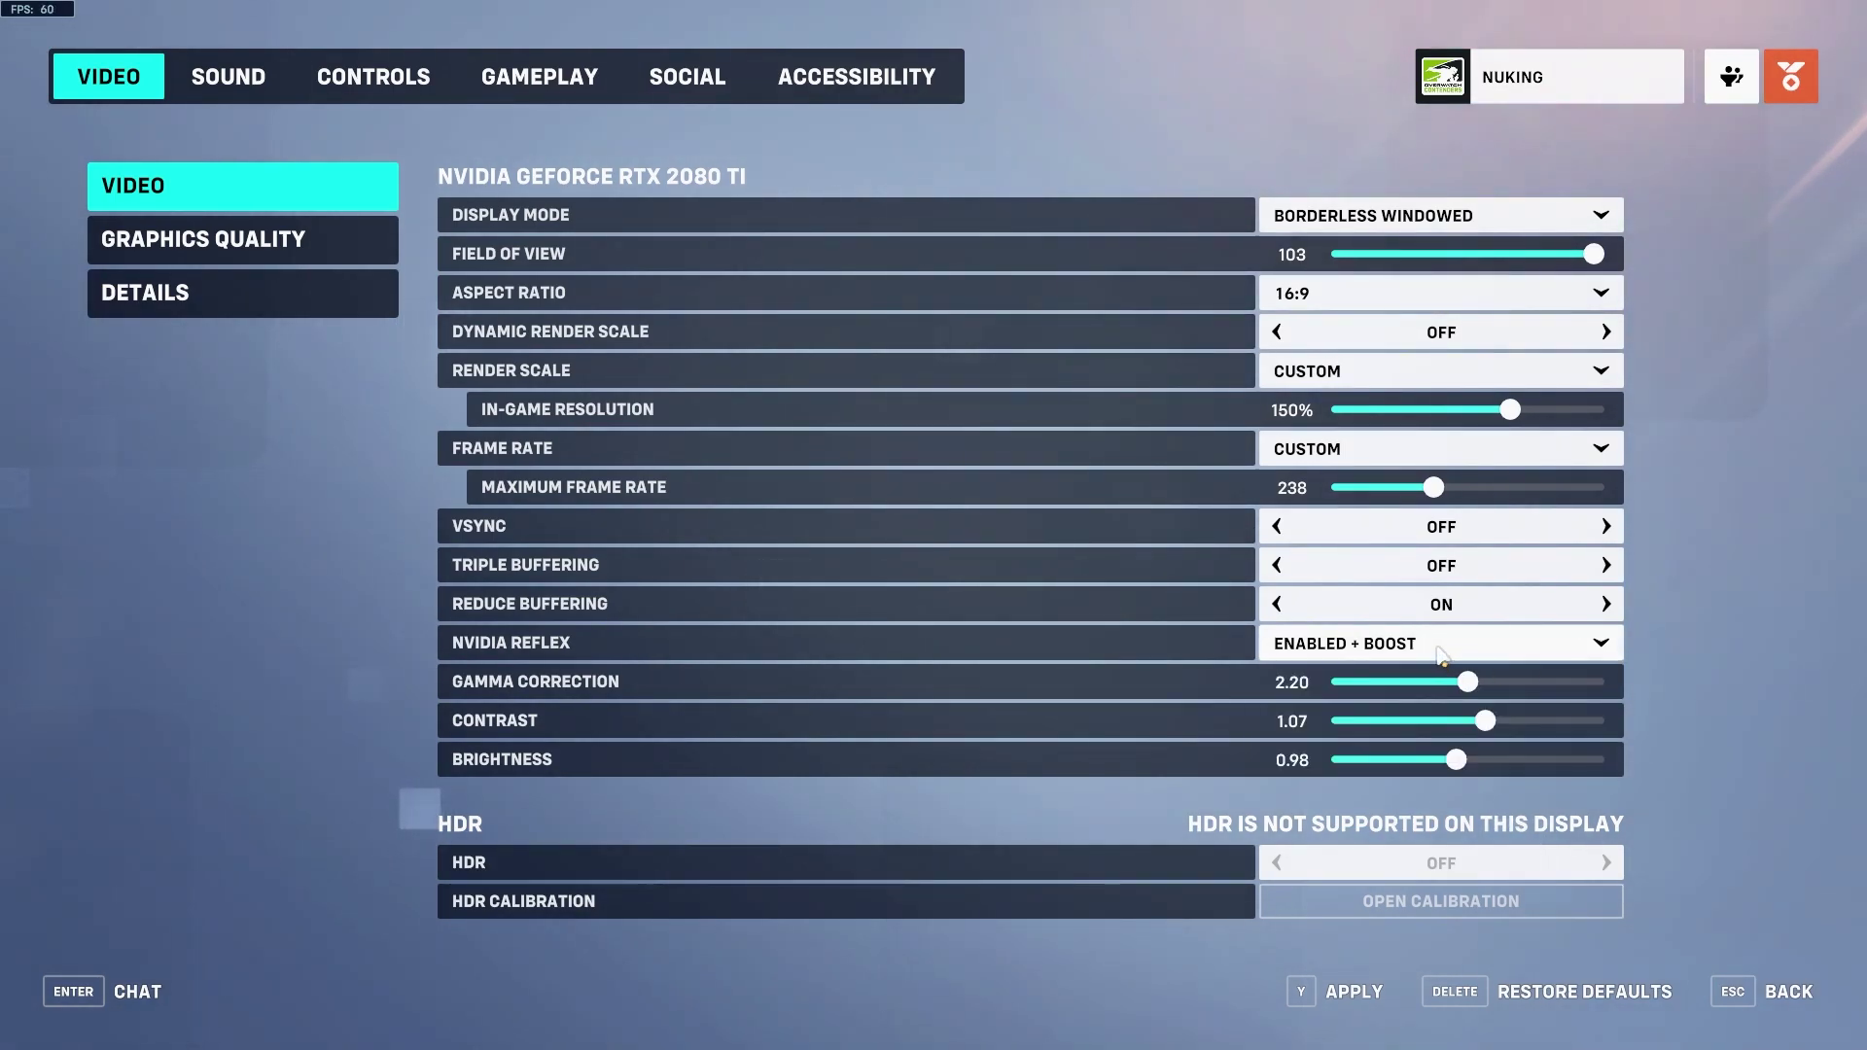
left_click(1410, 644)
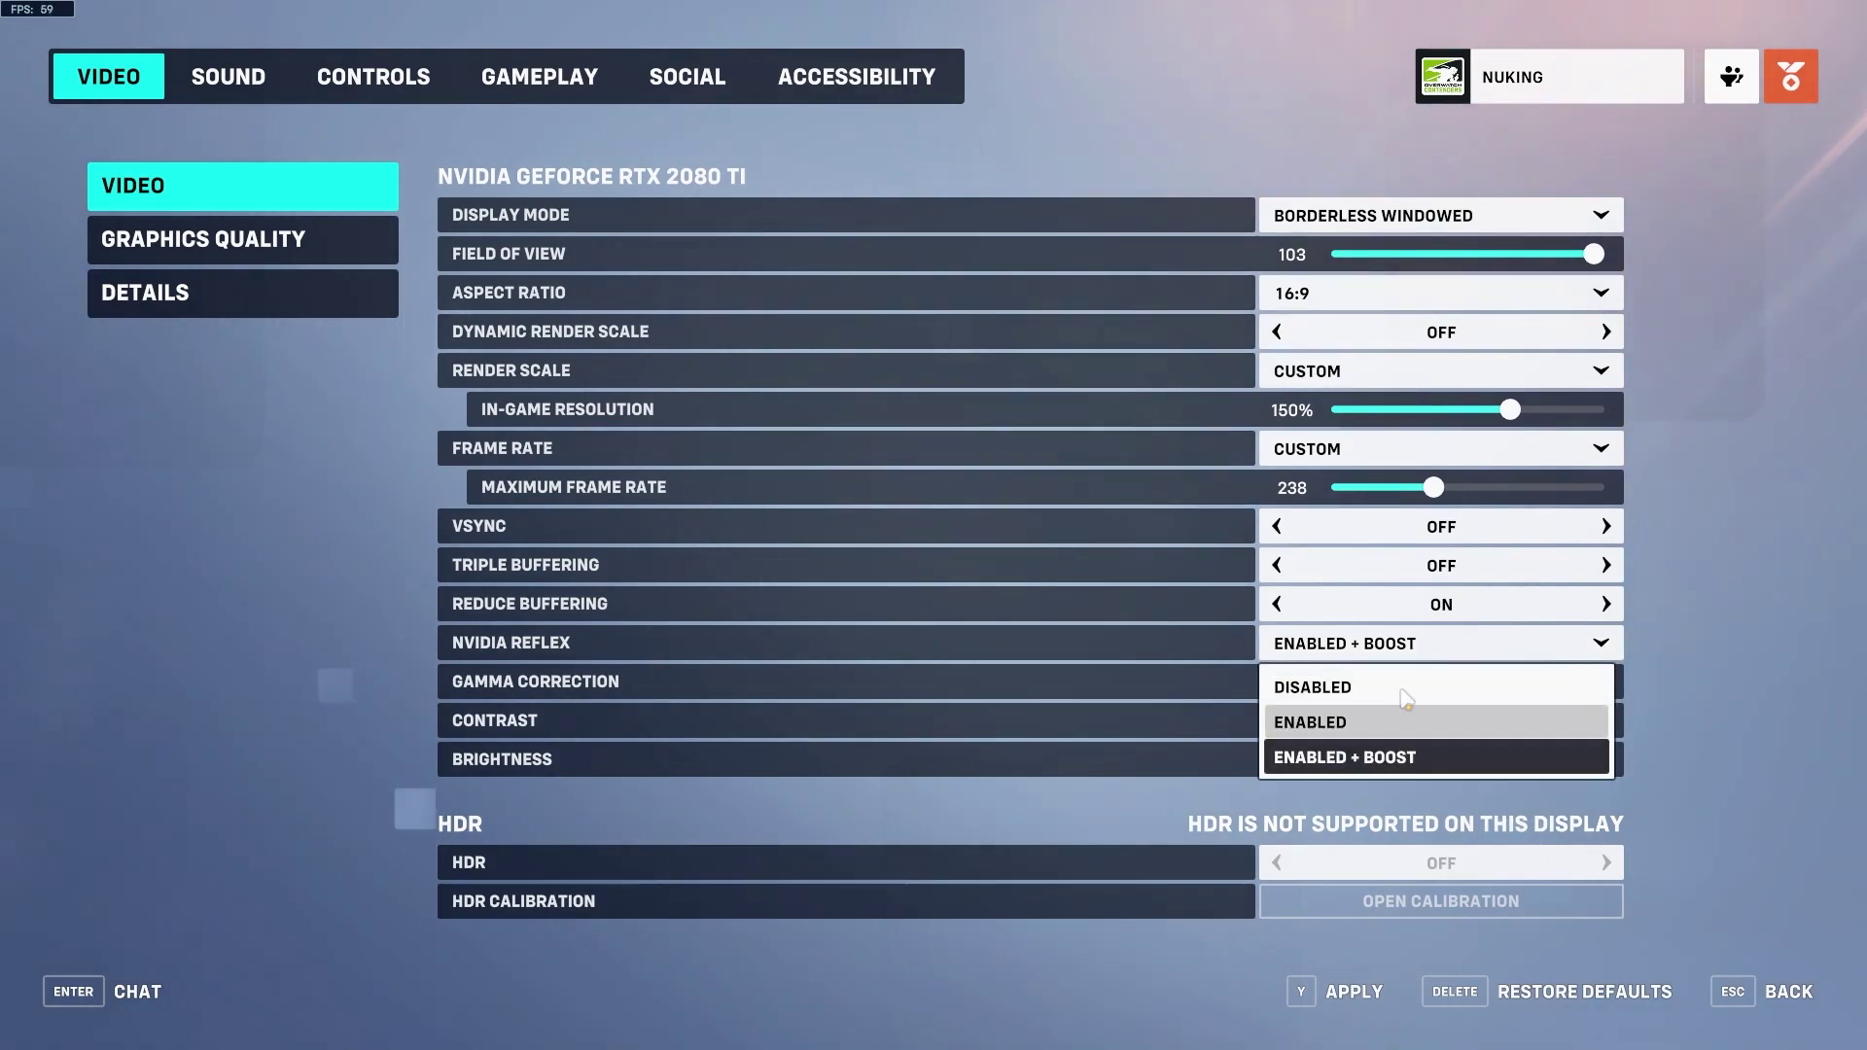
left_click(1747, 756)
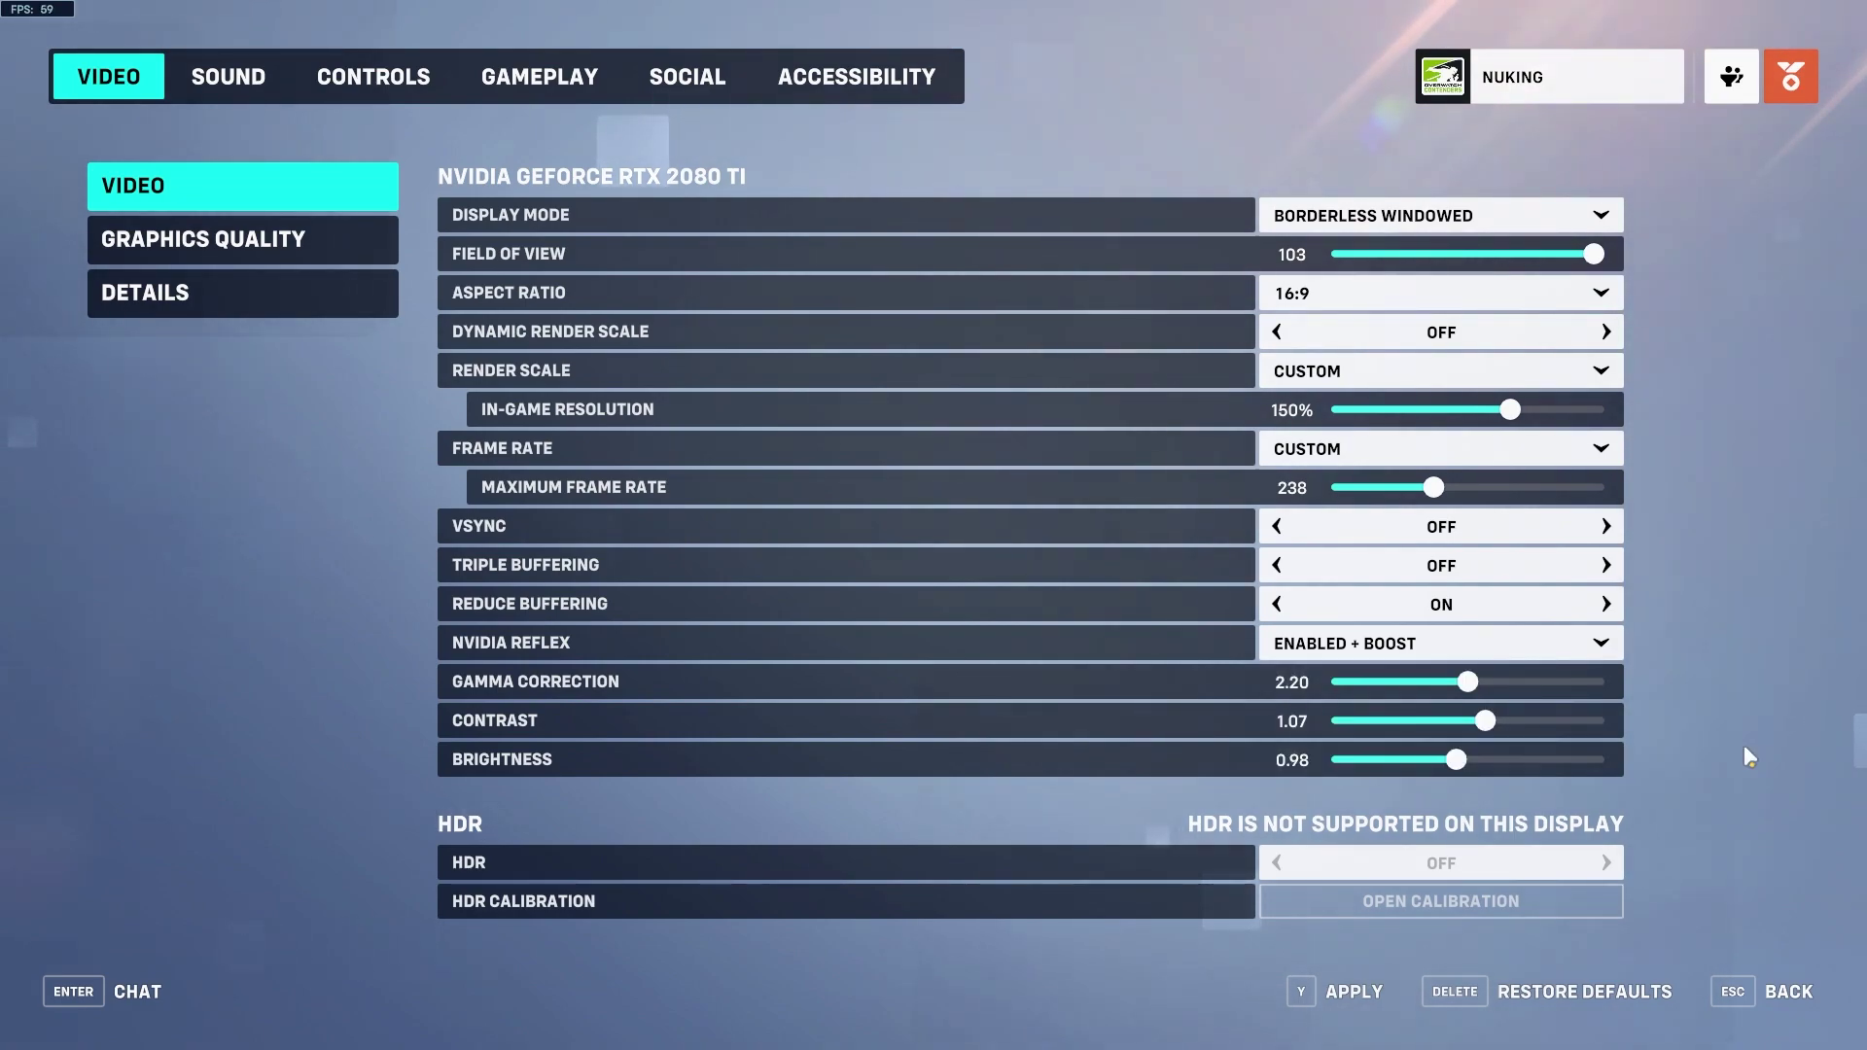